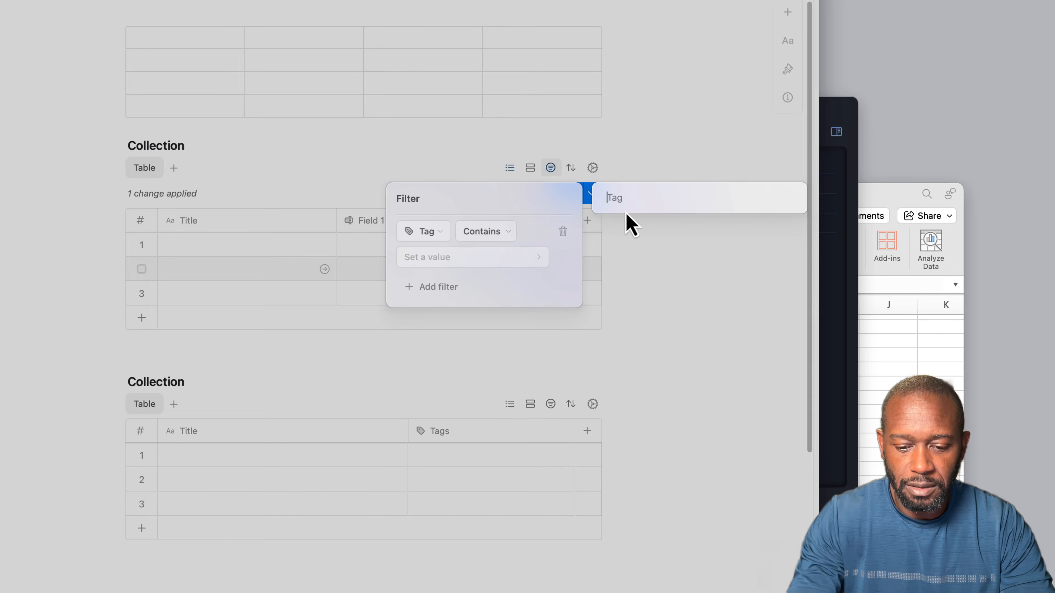
# Step: Filter the first collection to rows whose Tag contains "one", and add a second filter on Field 1
pyautogui.write('one')
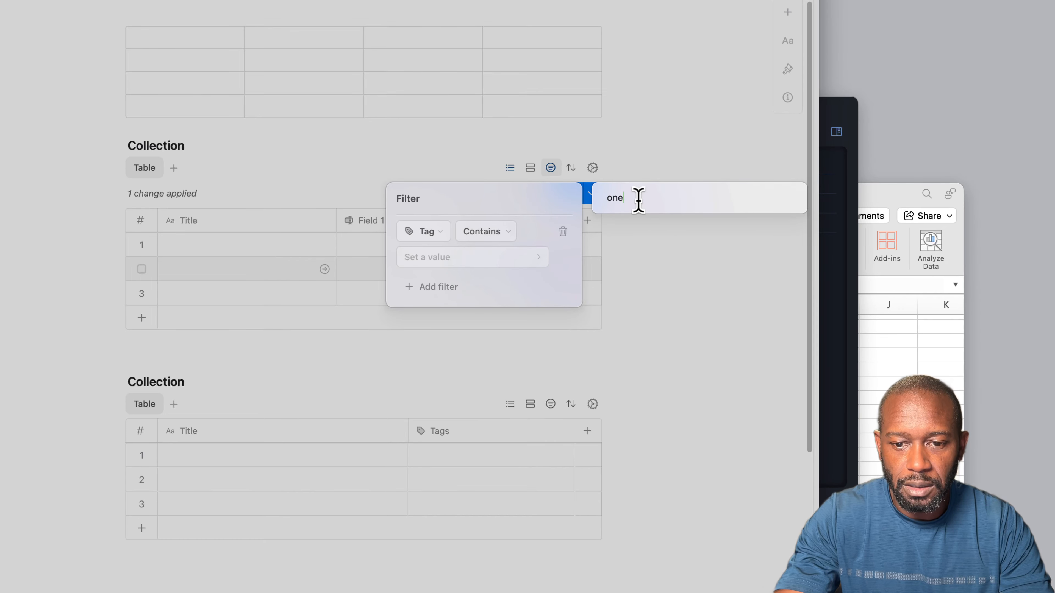
pyautogui.press('Return')
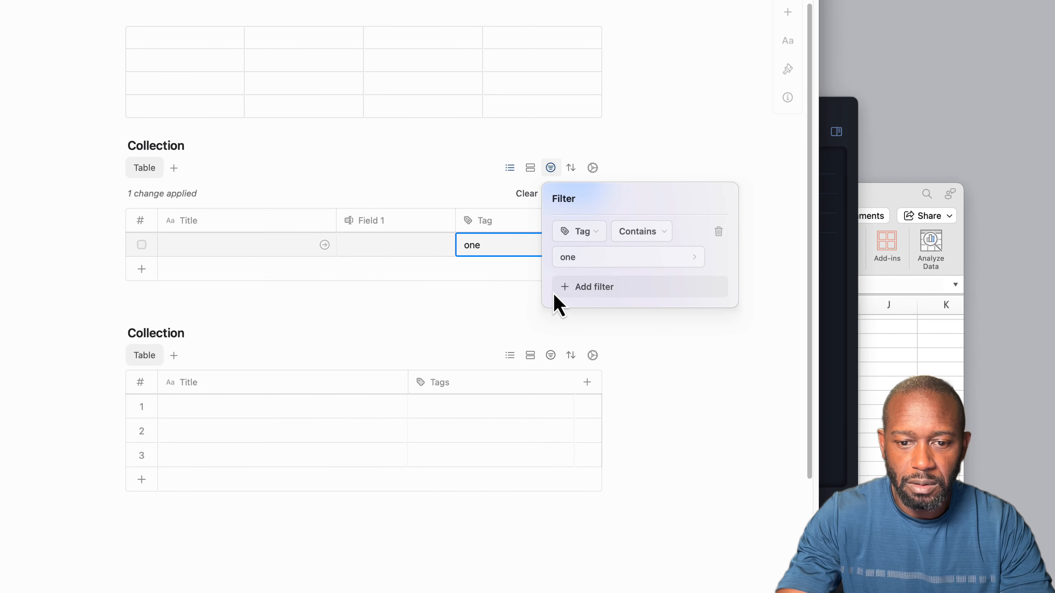
pyautogui.click(604, 291)
pyautogui.click(661, 352)
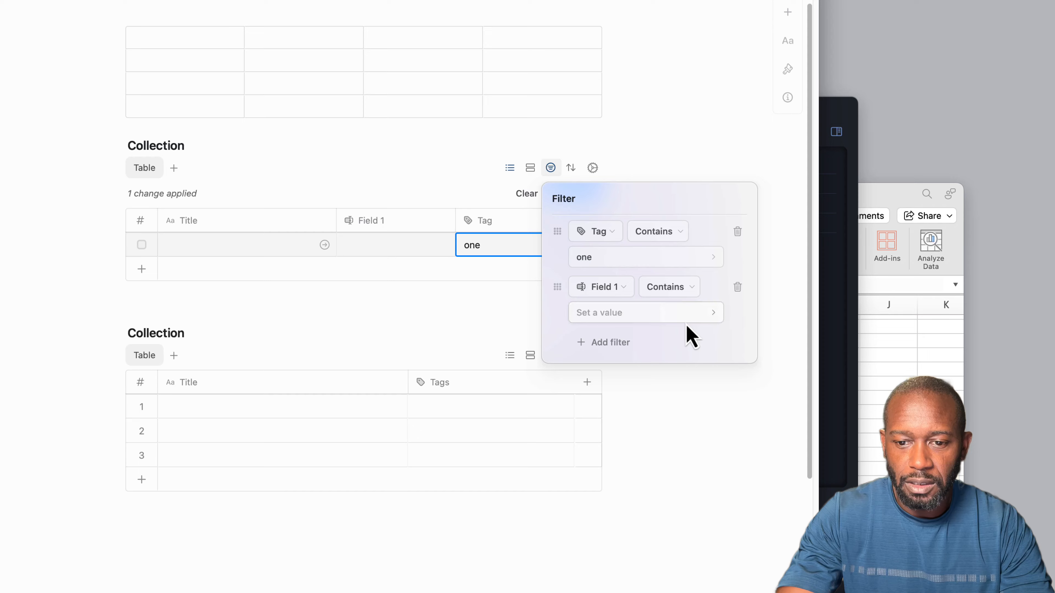
# Step: Remove both the Field 1 and Tag filters from the first collection and close the filter settings
pyautogui.click(737, 287)
pyautogui.click(718, 232)
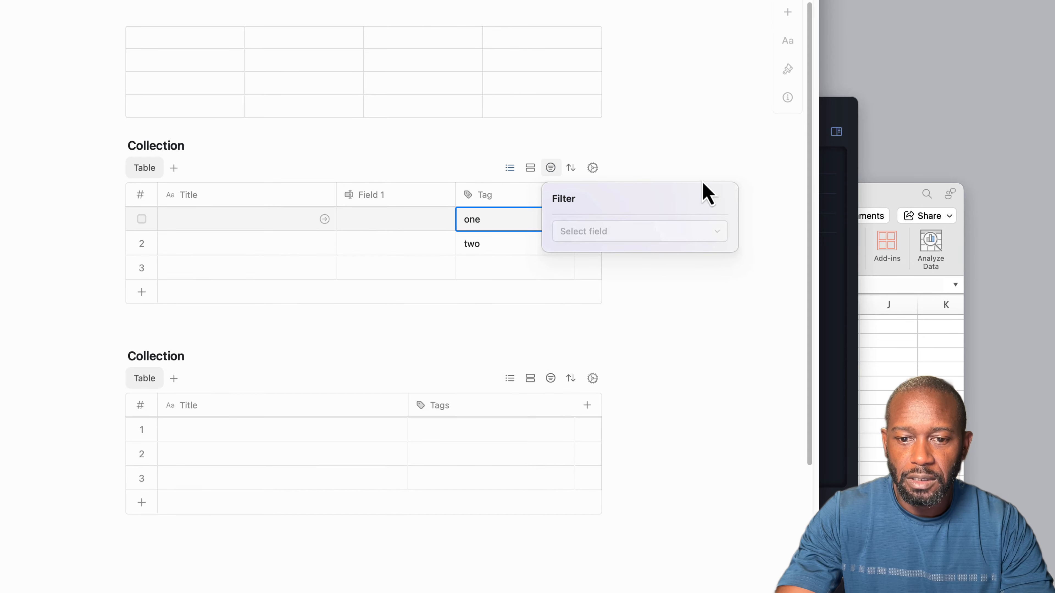
pyautogui.click(552, 168)
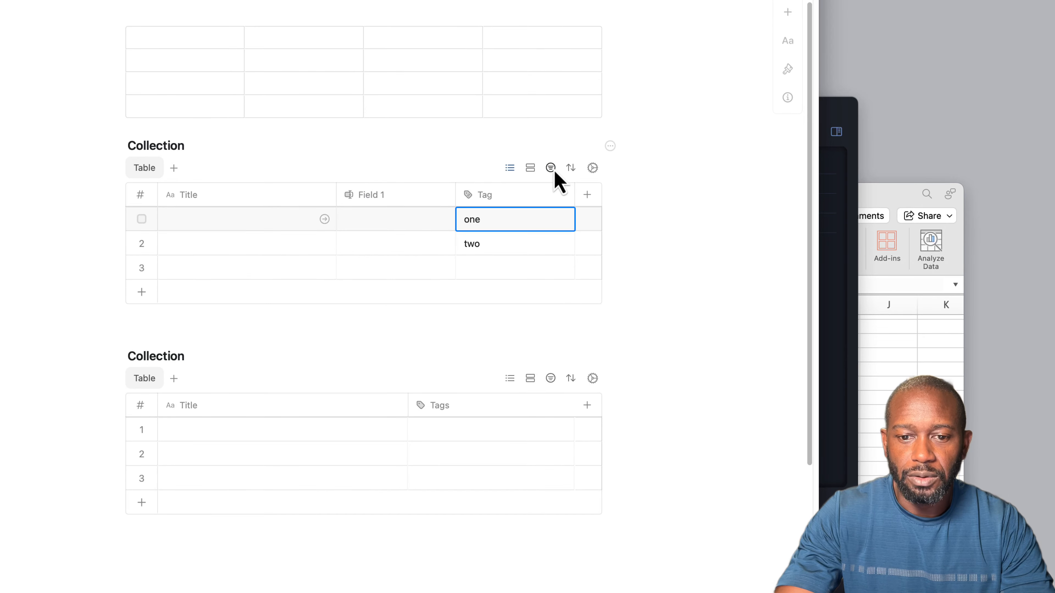
# Step: Try grouping the first collection by Tags and remove the grouping
pyautogui.click(532, 171)
pyautogui.click(564, 231)
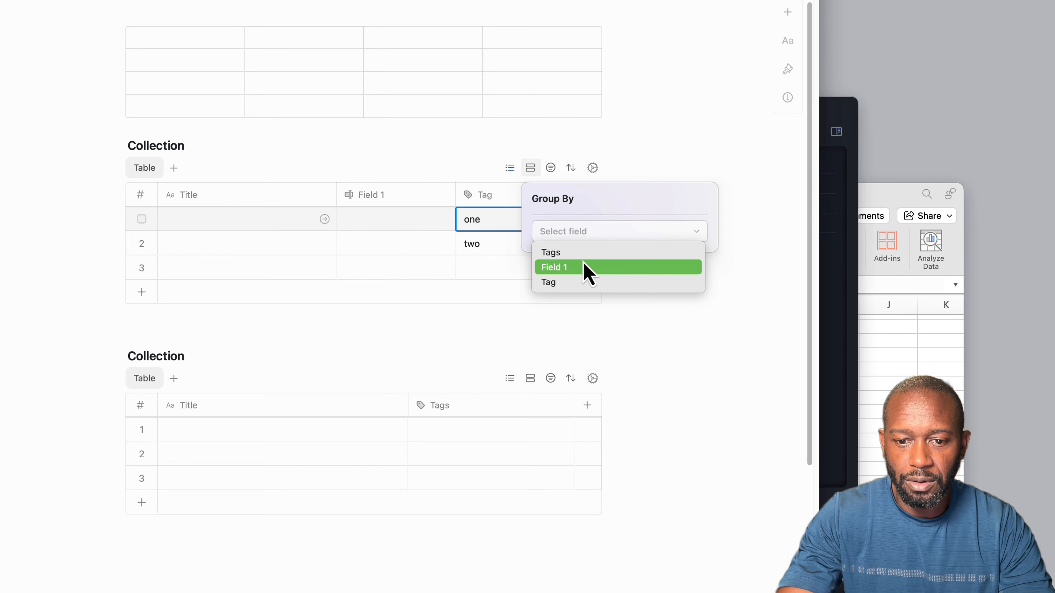
pyautogui.click(578, 255)
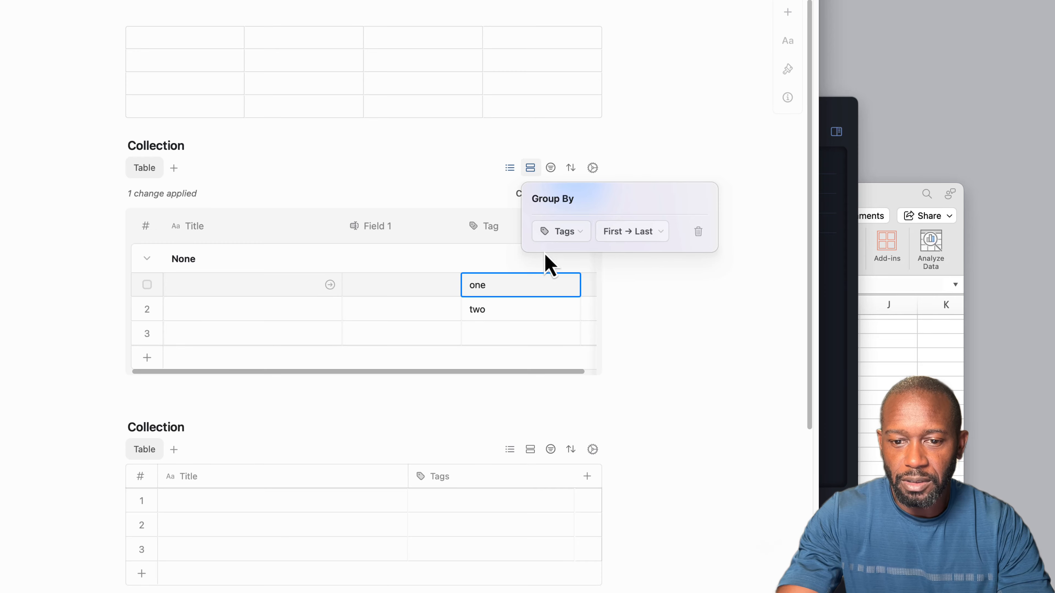
pyautogui.click(698, 232)
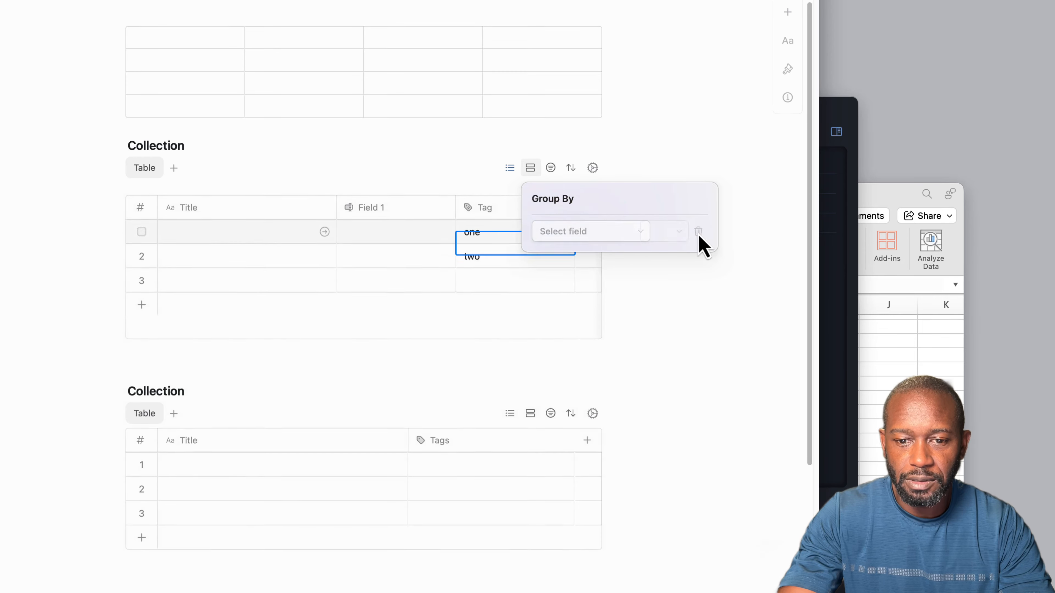
pyautogui.click(570, 168)
pyautogui.click(571, 167)
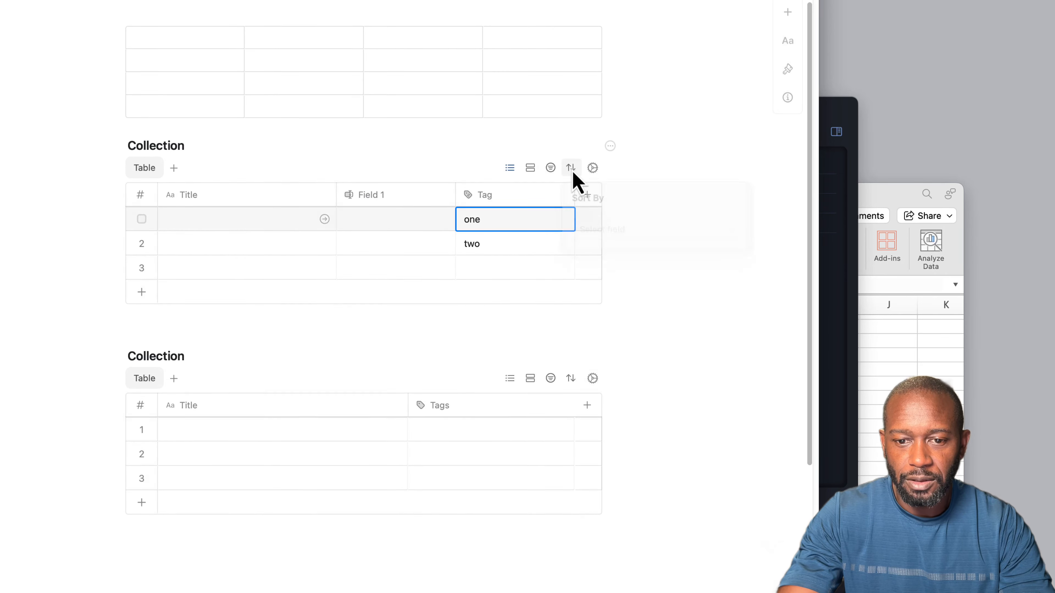
pyautogui.click(634, 232)
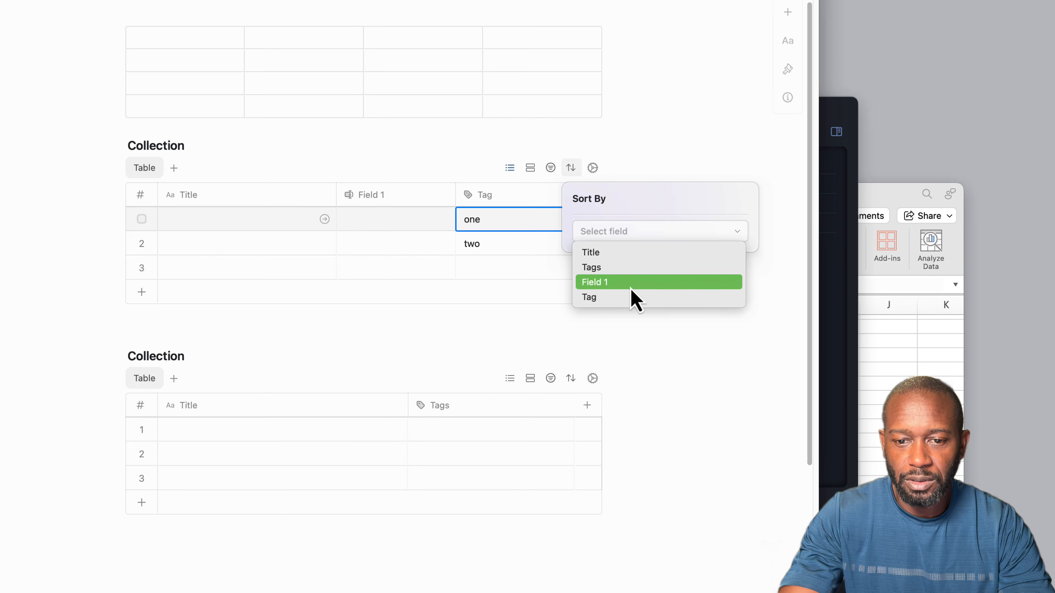
pyautogui.click(633, 159)
# Step: Open the first collection's configuration and enter "Collection 1" as its name
pyautogui.click(592, 169)
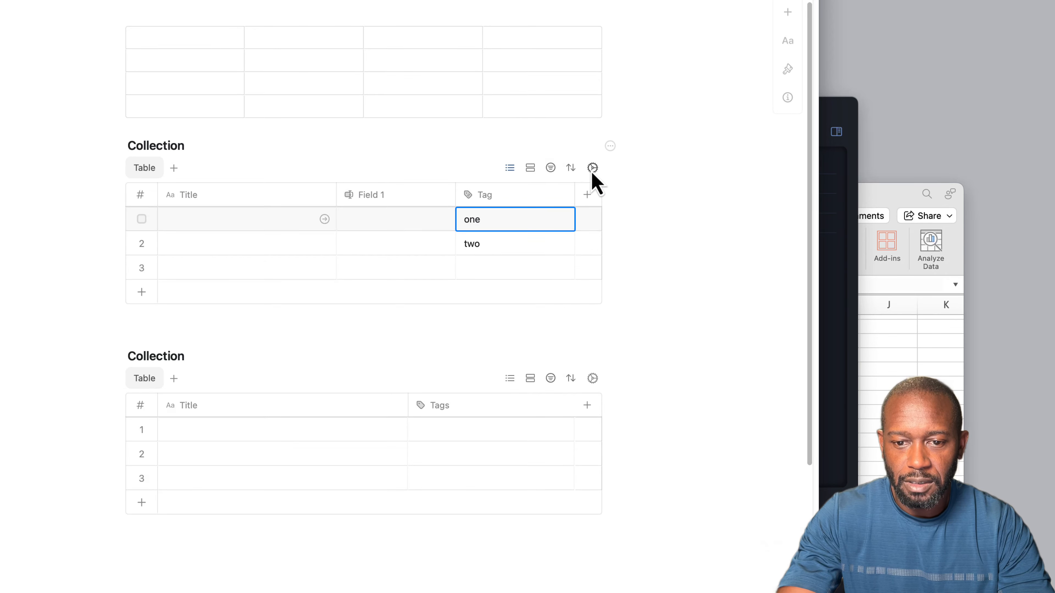
pyautogui.click(592, 168)
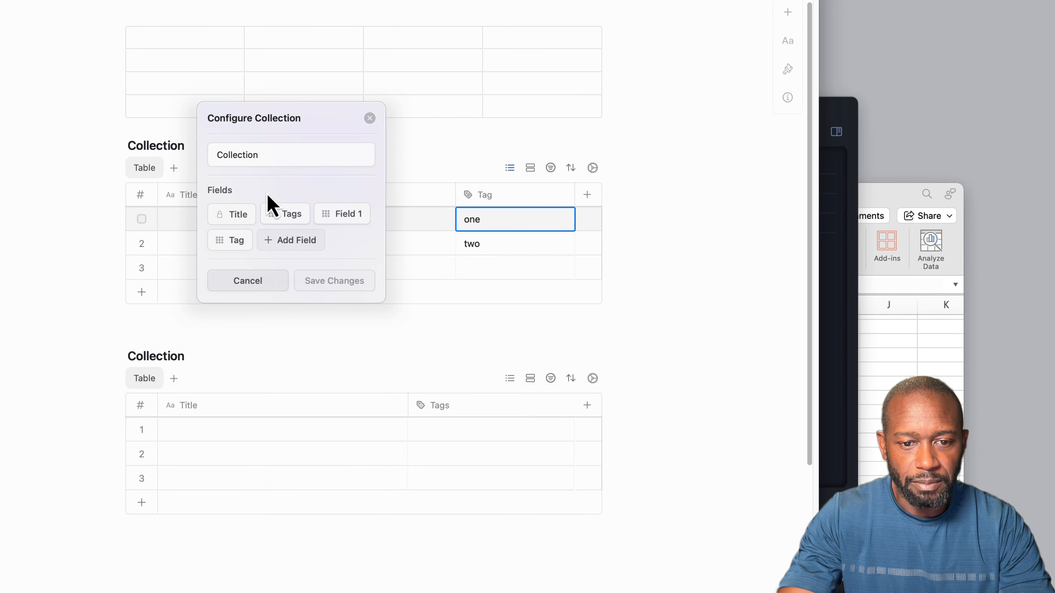
pyautogui.moveTo(266, 155); pyautogui.dragTo(202, 165)
pyautogui.click(276, 153)
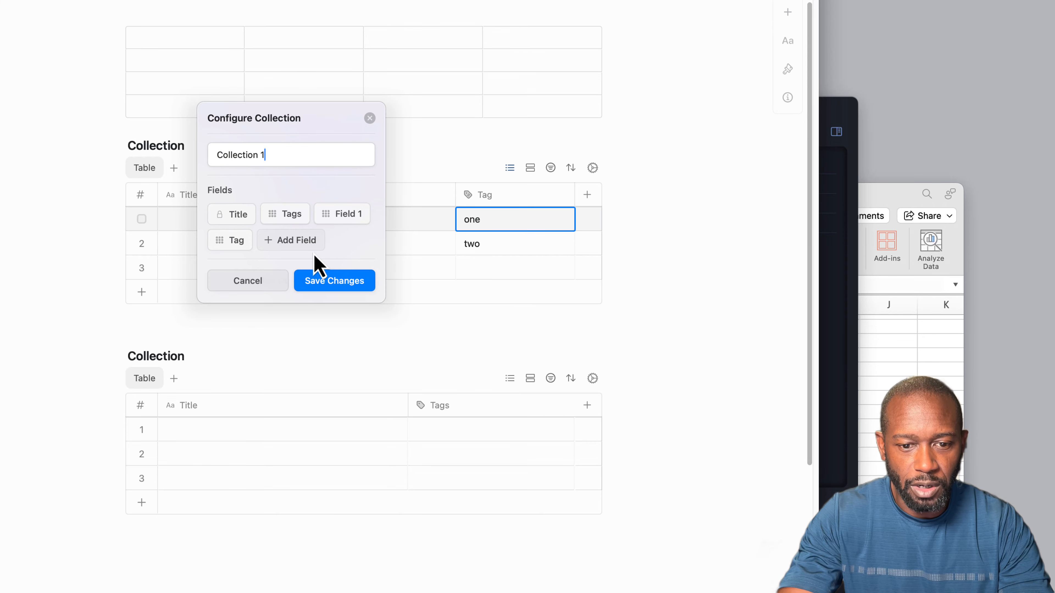
# Step: Add a Number field named "Field 2" to the first collection
pyautogui.click(279, 243)
pyautogui.write('Field 2')
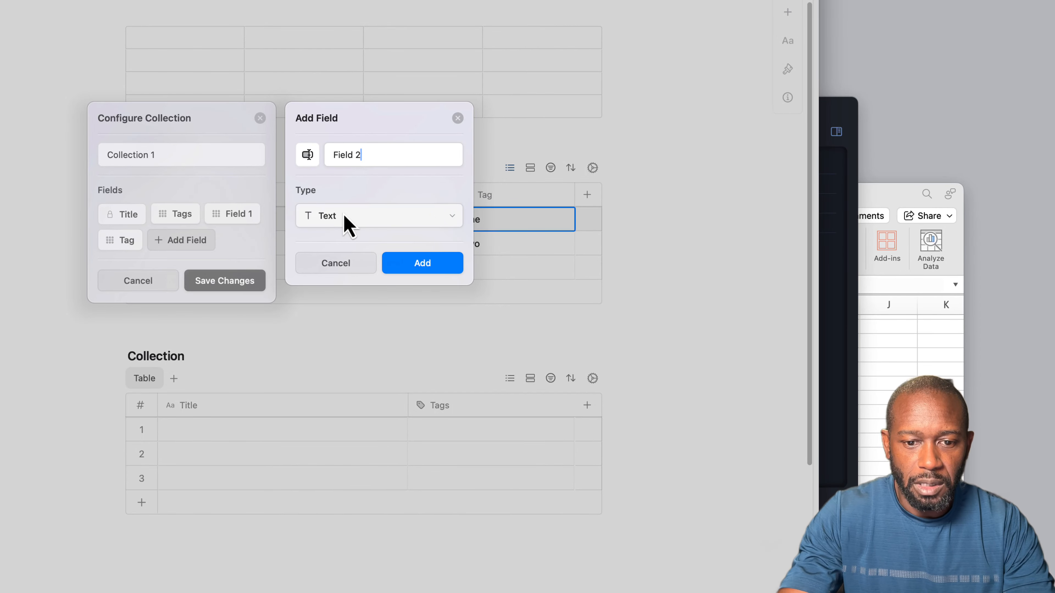
pyautogui.click(345, 214)
pyautogui.click(343, 252)
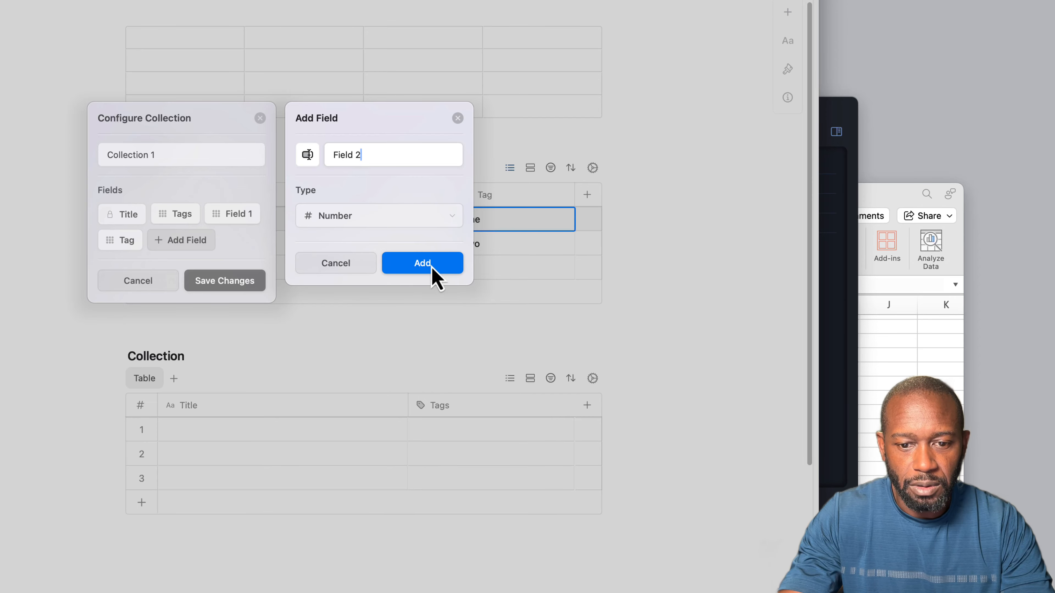
pyautogui.click(429, 270)
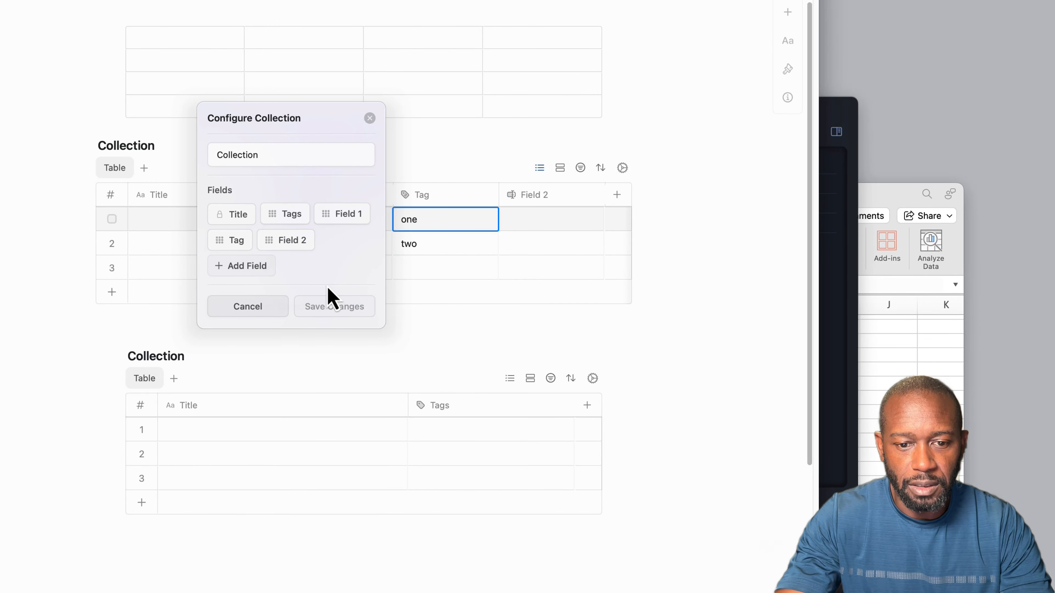
# Step: Change Field 2's icon to the second one in the icon list's first row and close the collection configuration
pyautogui.moveTo(297, 240)
pyautogui.mouseDown()
pyautogui.moveTo(259, 249)
pyautogui.moveTo(228, 236)
pyautogui.moveTo(228, 249)
pyautogui.moveTo(296, 249)
pyautogui.mouseUp()
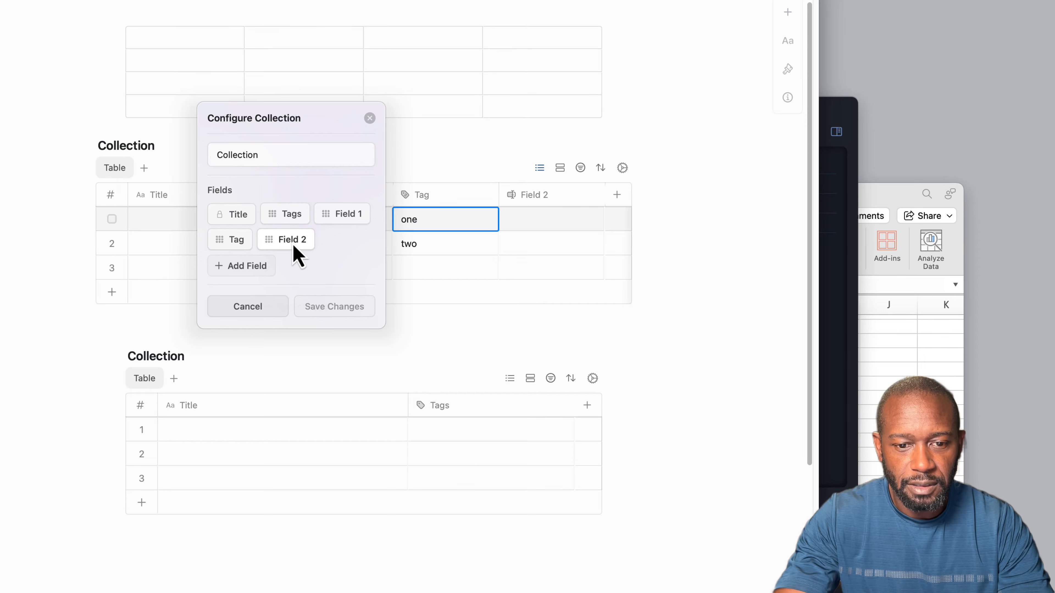
pyautogui.click(293, 240)
pyautogui.click(308, 155)
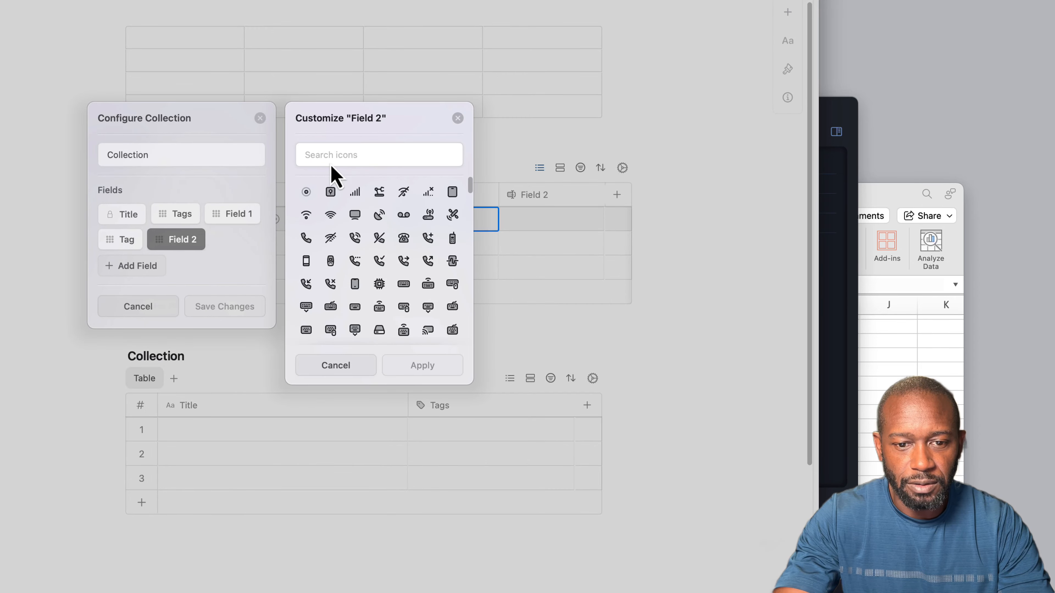
pyautogui.click(330, 192)
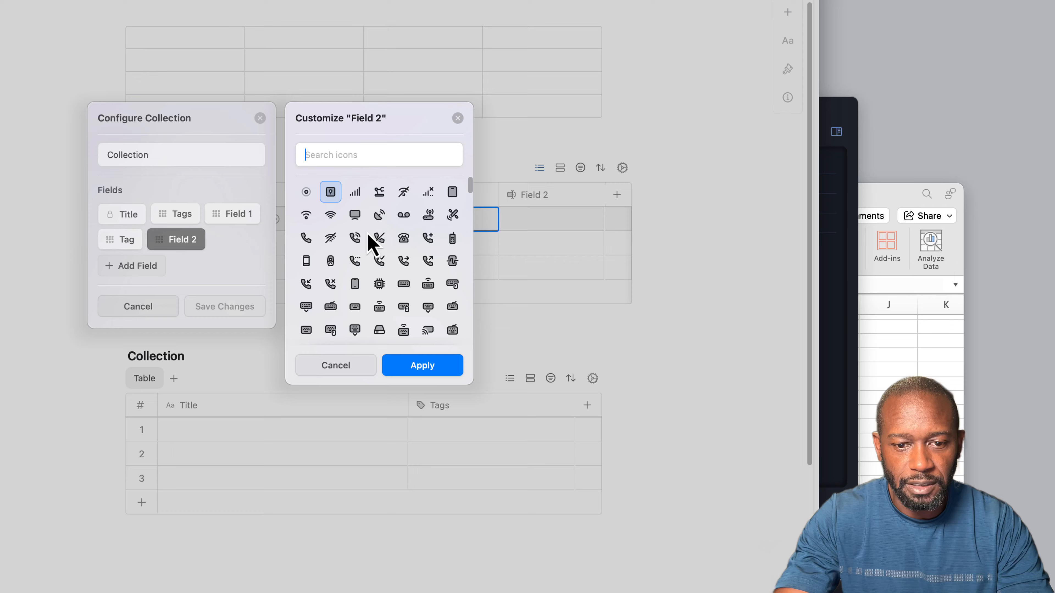
pyautogui.click(423, 370)
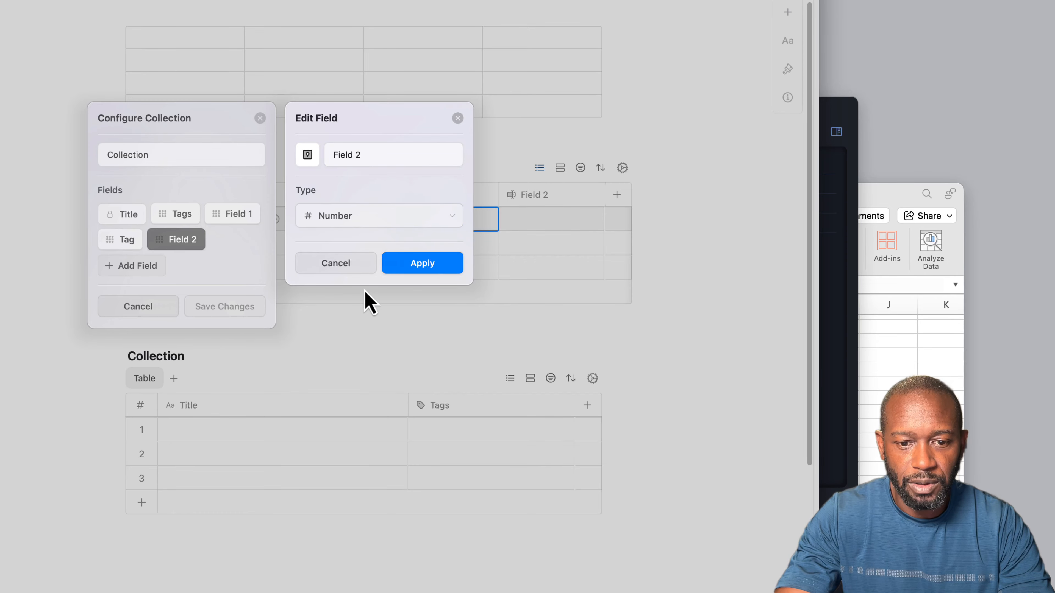
pyautogui.click(416, 266)
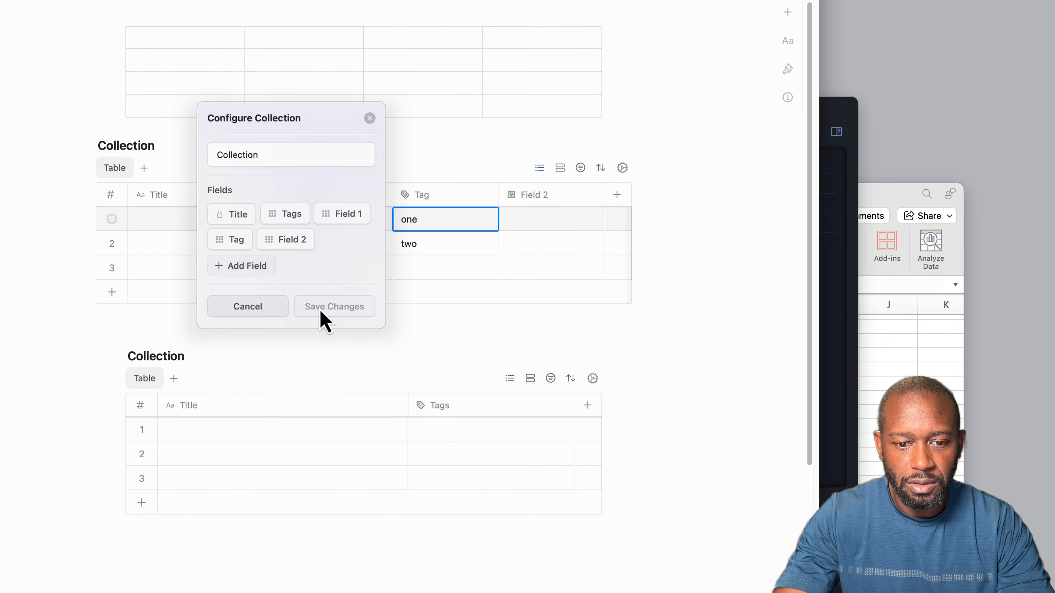
pyautogui.click(337, 309)
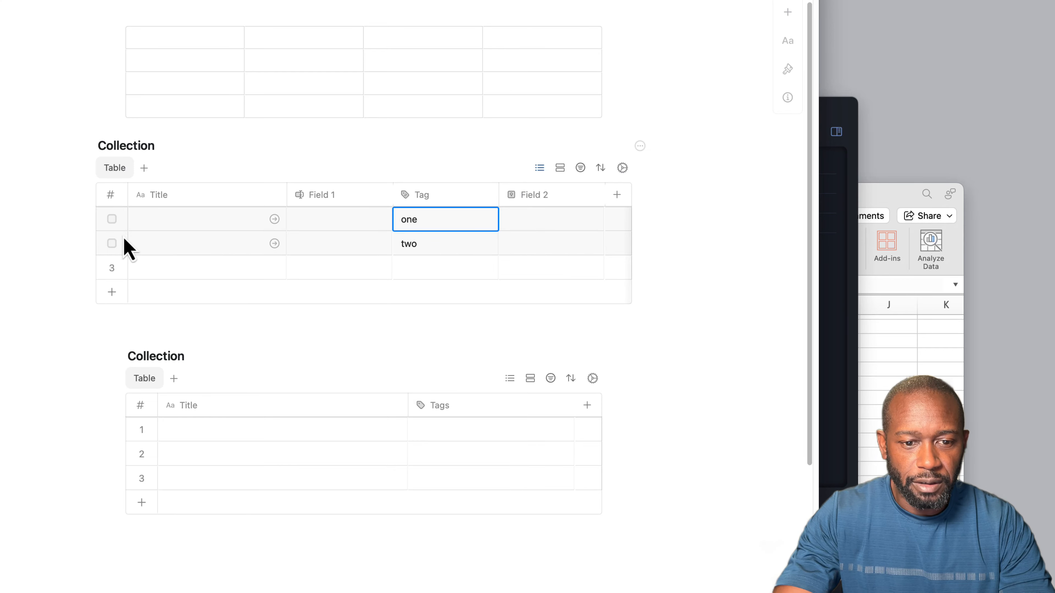
# Step: Select all three rows of the first collection and deselect them again
pyautogui.click(112, 218)
pyautogui.click(113, 246)
pyautogui.click(113, 269)
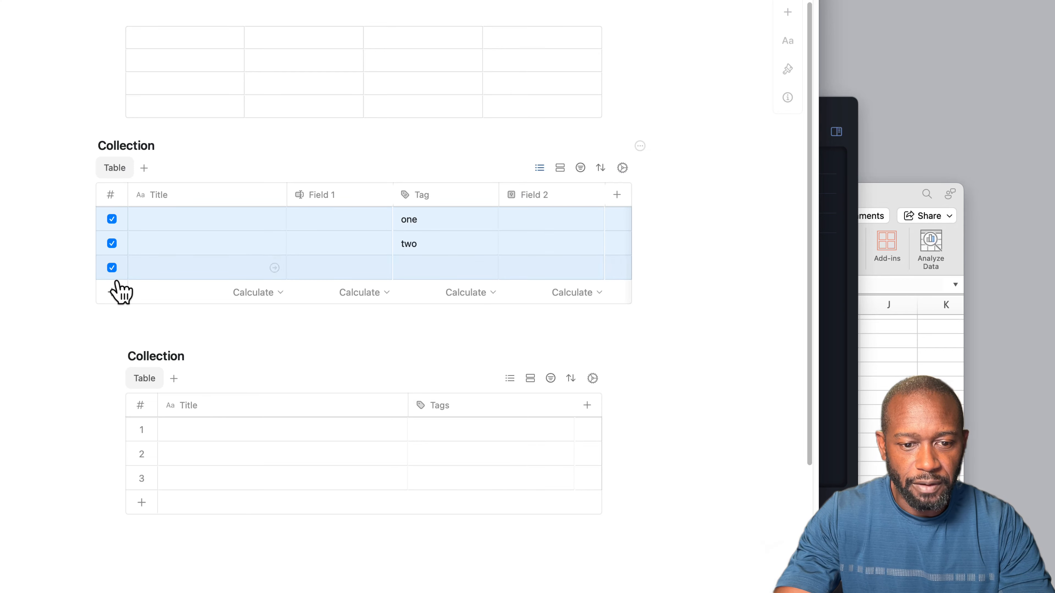
pyautogui.click(113, 269)
pyautogui.click(113, 244)
pyautogui.click(112, 221)
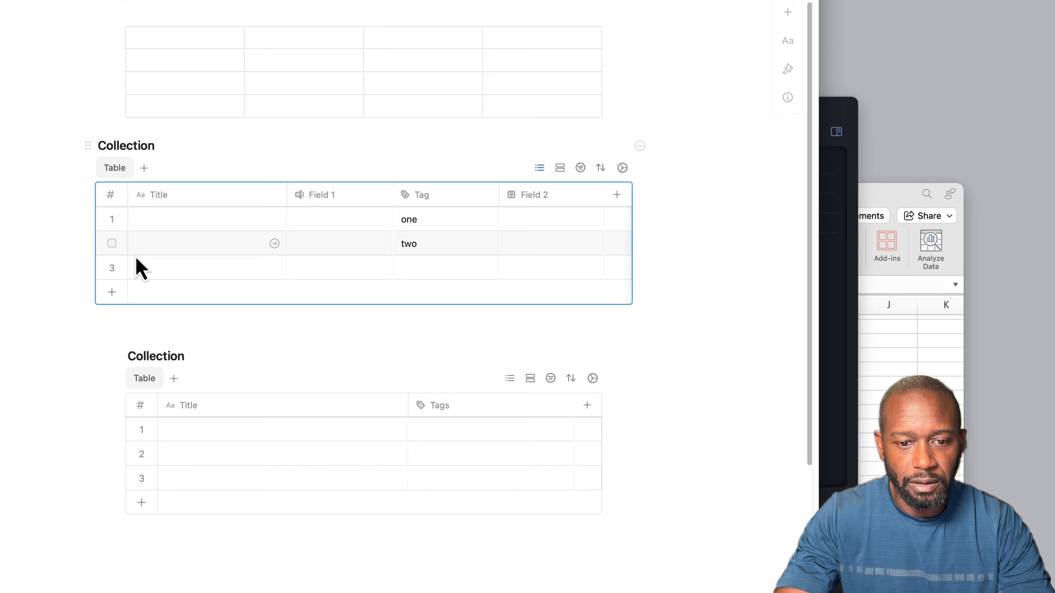
# Step: Title the first row "new one", view that entry's own page, and return to the document
pyautogui.click(213, 227)
pyautogui.click(200, 225)
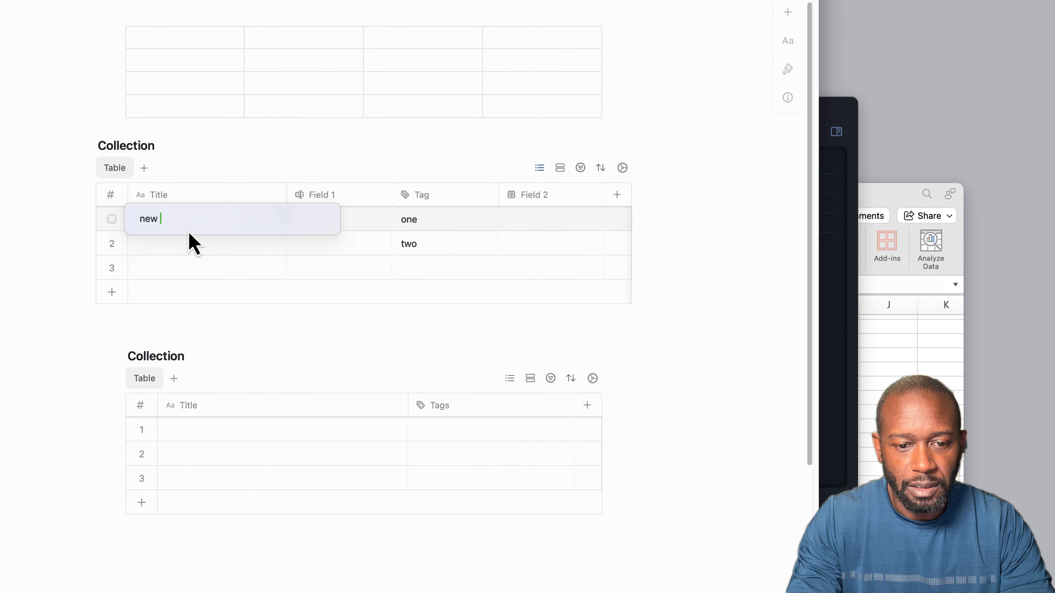
pyautogui.press('Return')
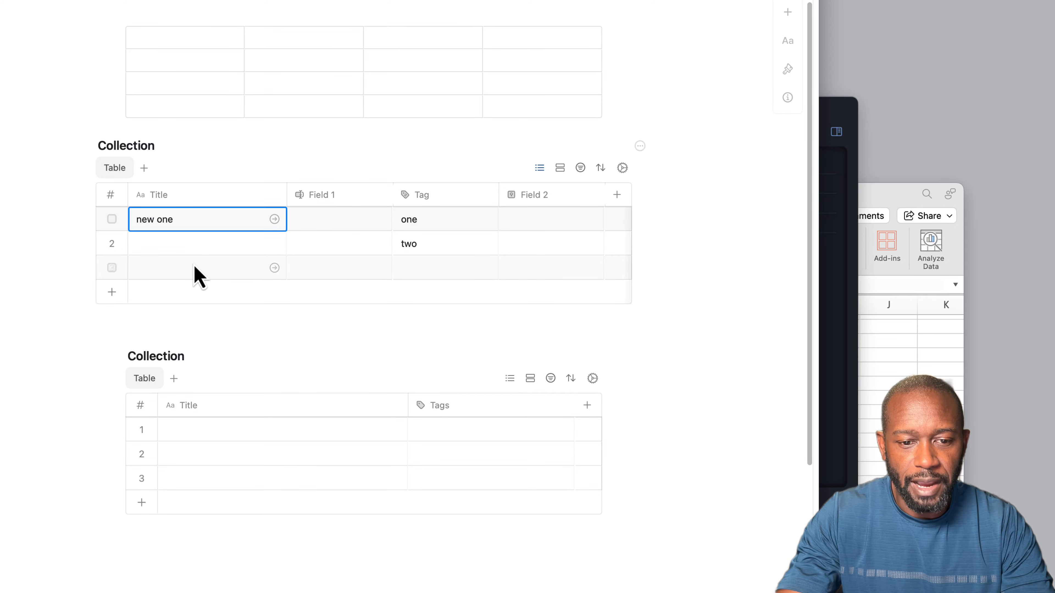
pyautogui.click(275, 219)
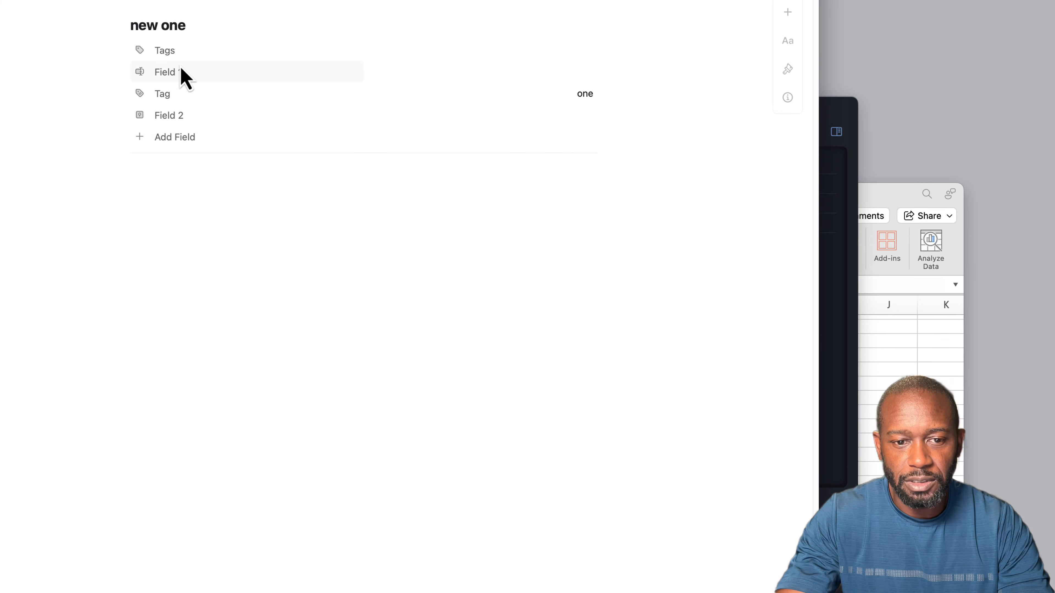
pyautogui.click(448, 2)
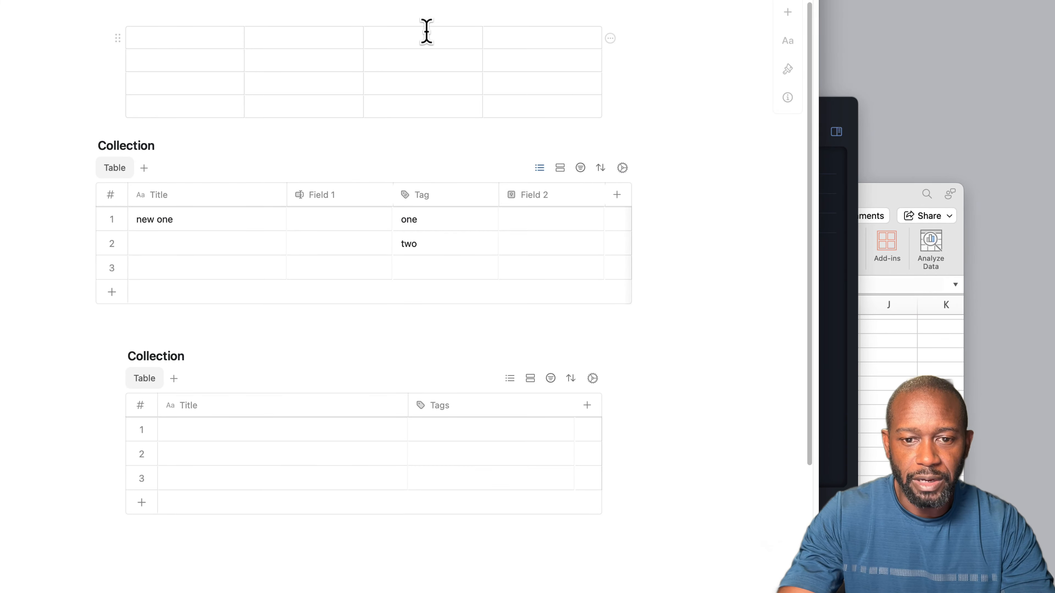
# Step: Rename the first collection to "Collection 1"
pyautogui.scroll(3, 361, 271)
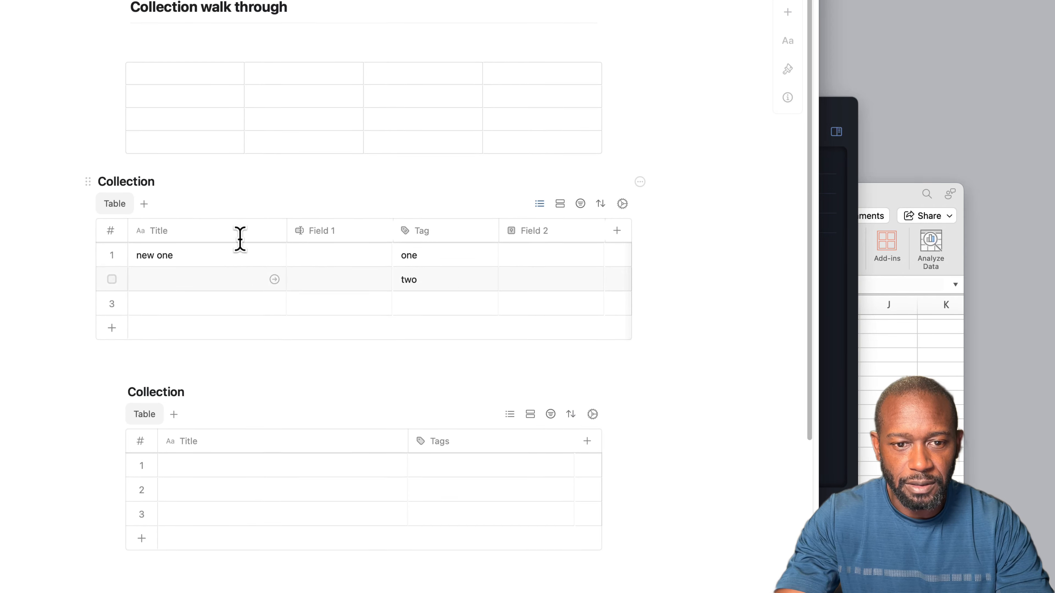
pyautogui.click(168, 201)
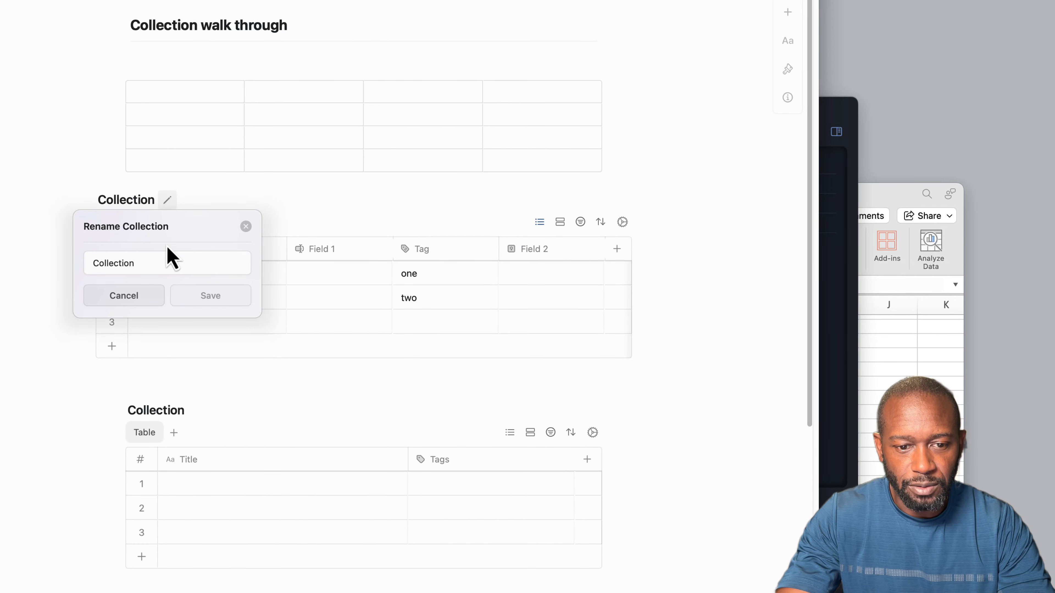
pyautogui.click(151, 261)
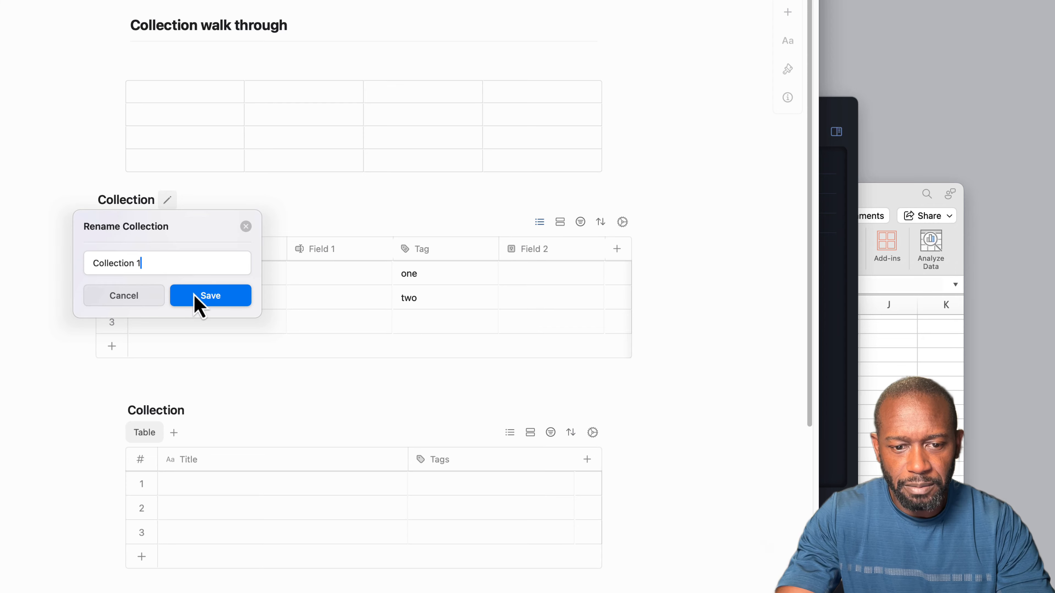
pyautogui.click(199, 300)
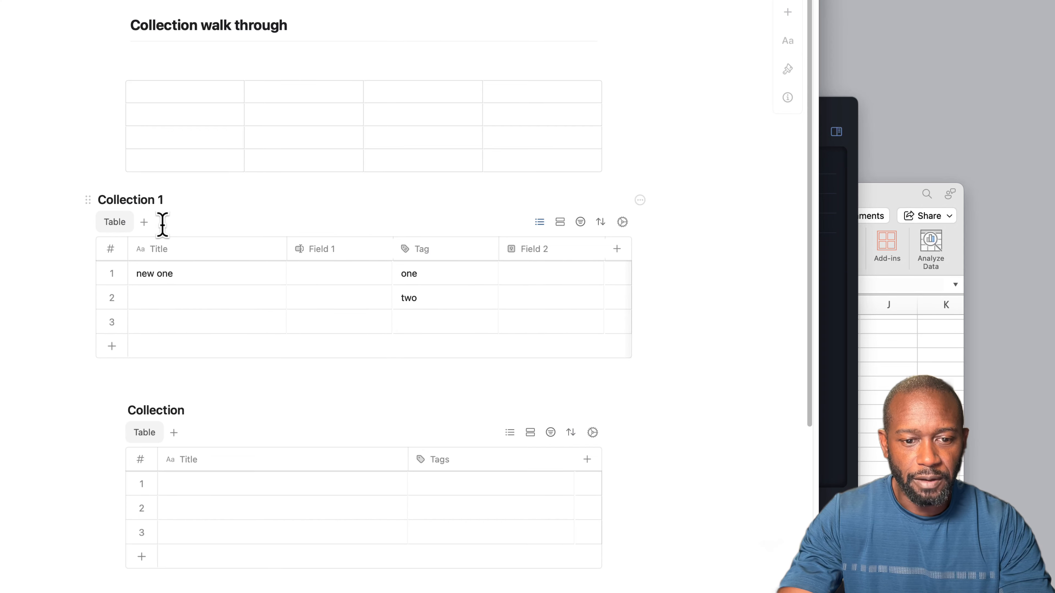
# Step: Add a second table view to Collection 1 and name it "filtered"
pyautogui.click(117, 231)
pyautogui.click(233, 226)
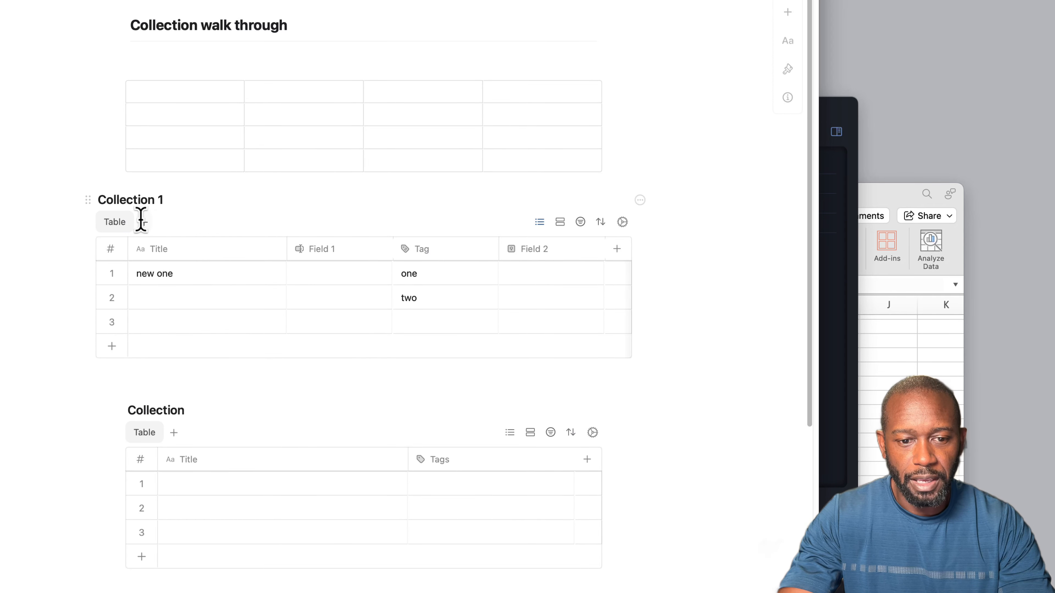
pyautogui.click(143, 222)
pyautogui.click(162, 222)
pyautogui.click(161, 251)
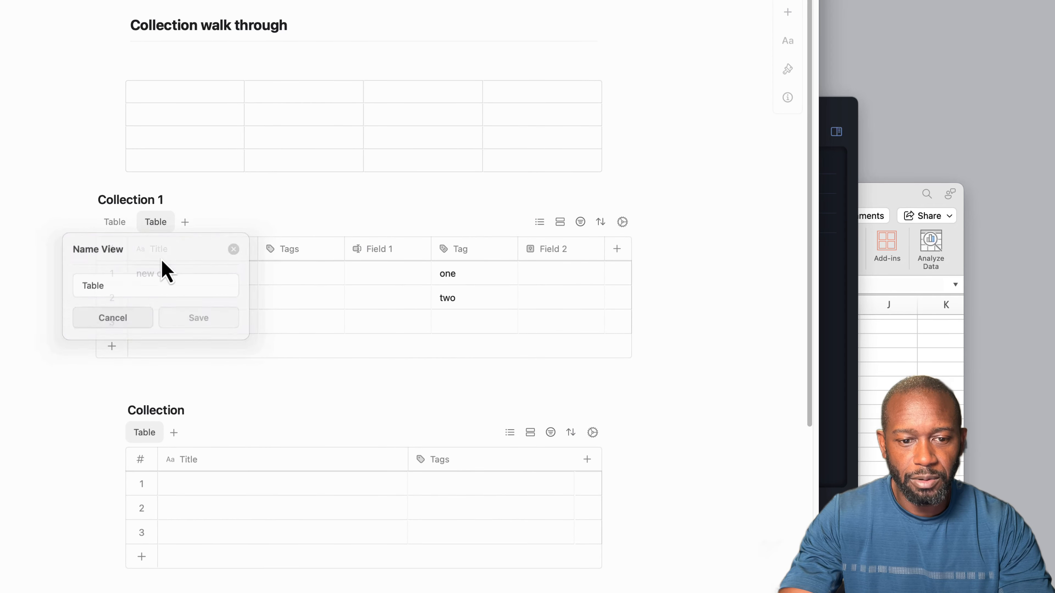
pyautogui.moveTo(127, 286); pyautogui.dragTo(82, 286)
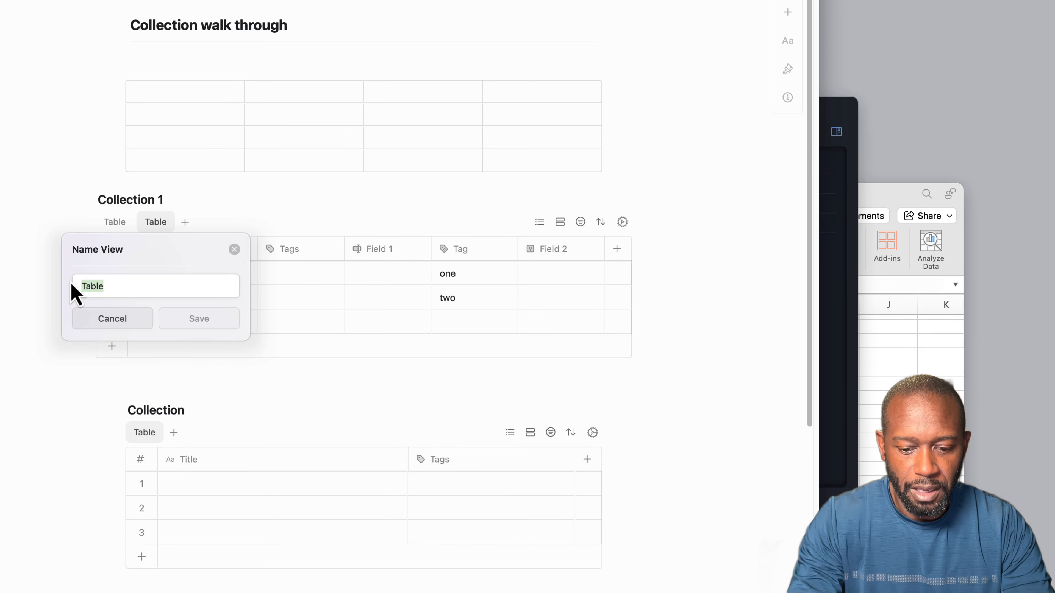
pyautogui.write('filtered')
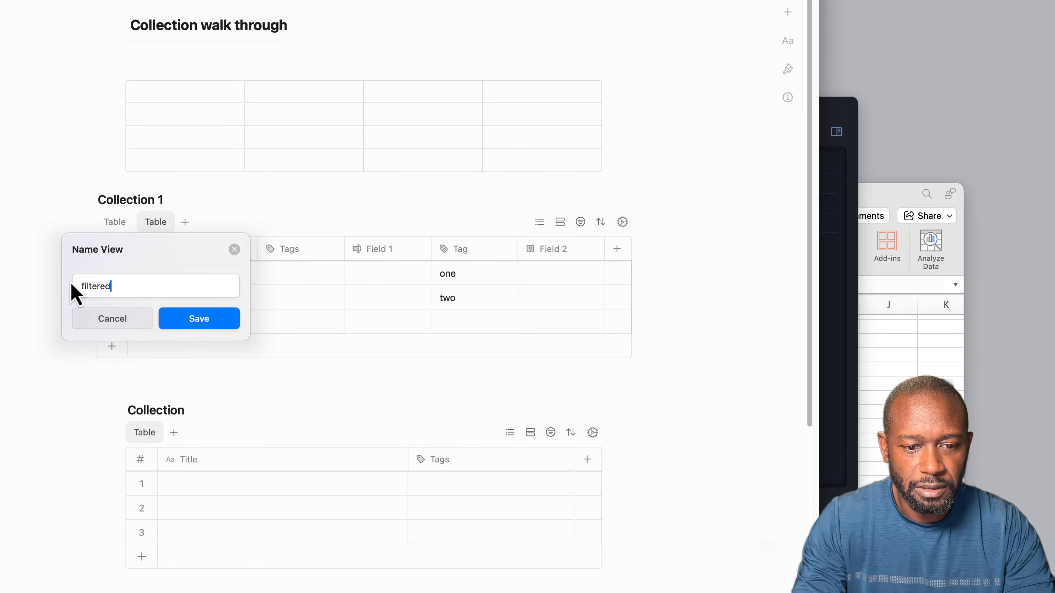
pyautogui.click(171, 328)
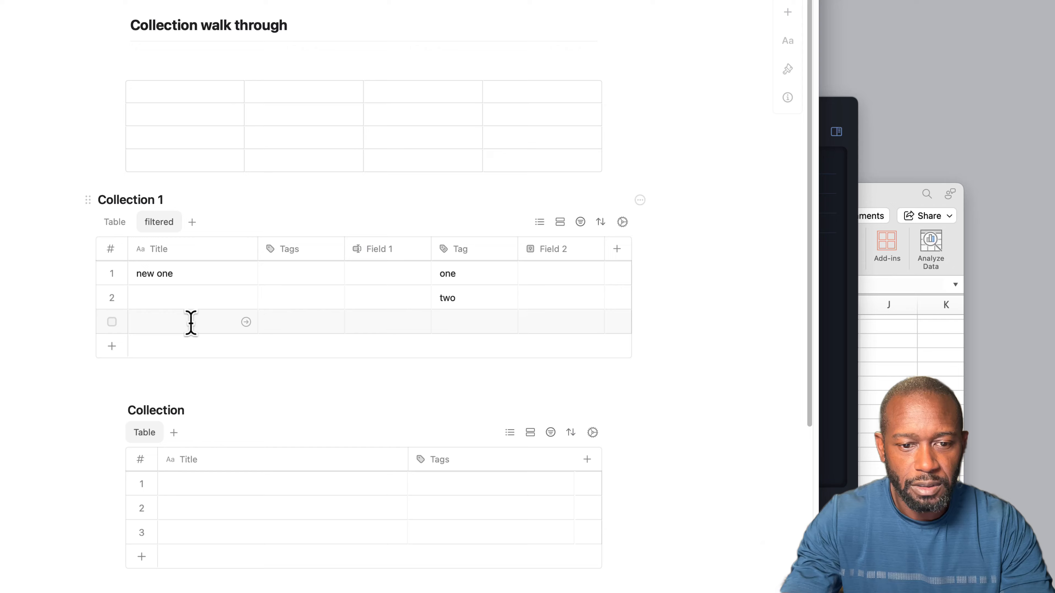
# Step: Rename Collection 1's original table view to "All"
pyautogui.click(119, 224)
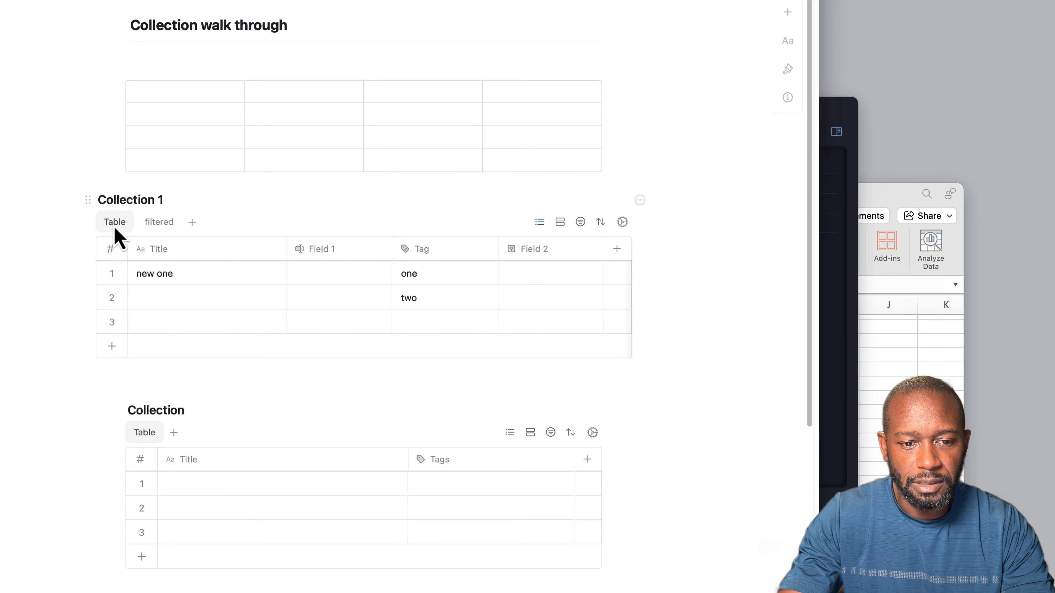
pyautogui.click(116, 228)
pyautogui.click(113, 251)
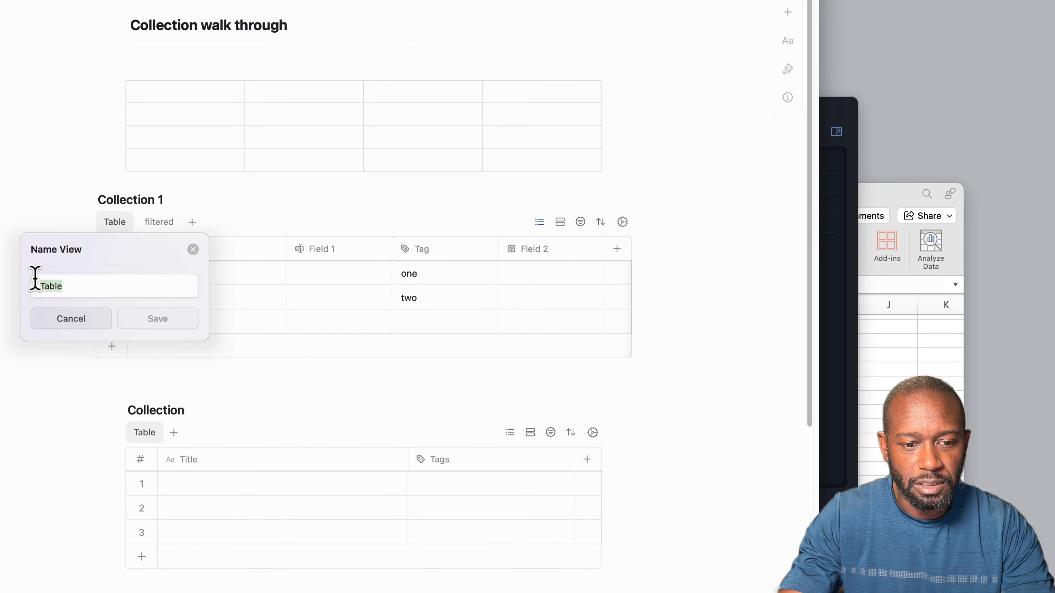
pyautogui.write('All')
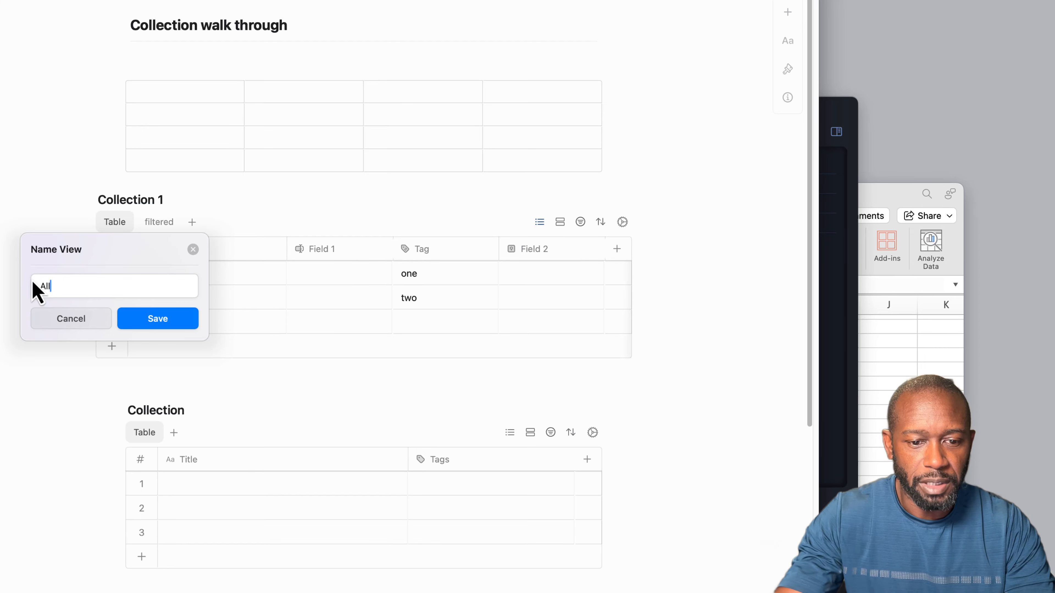
pyautogui.click(152, 320)
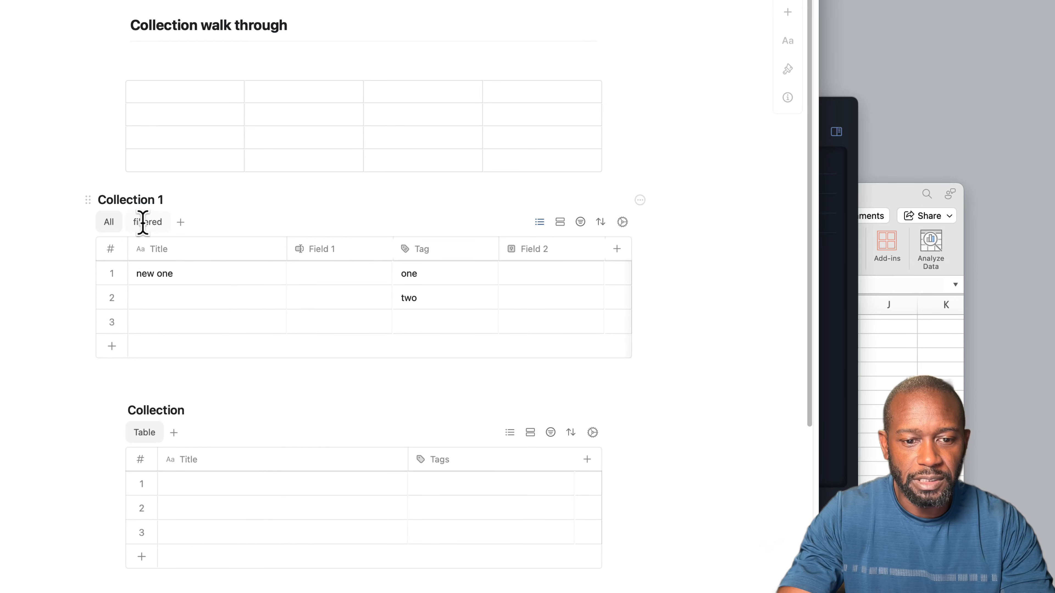
# Step: Switch Collection 1 to its filtered view and look at the options offered for the view
pyautogui.click(158, 223)
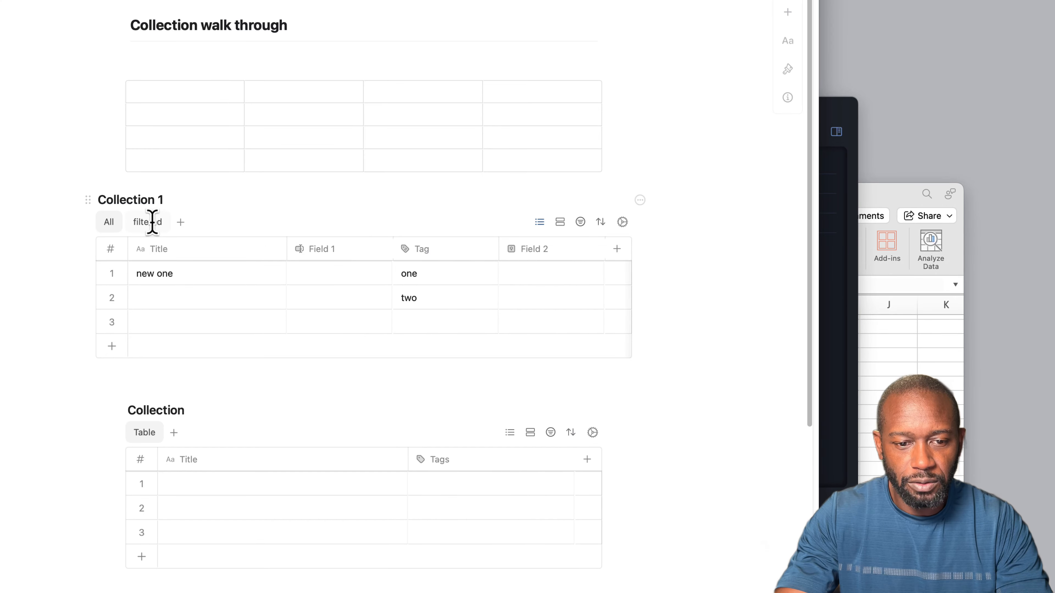
pyautogui.click(170, 125)
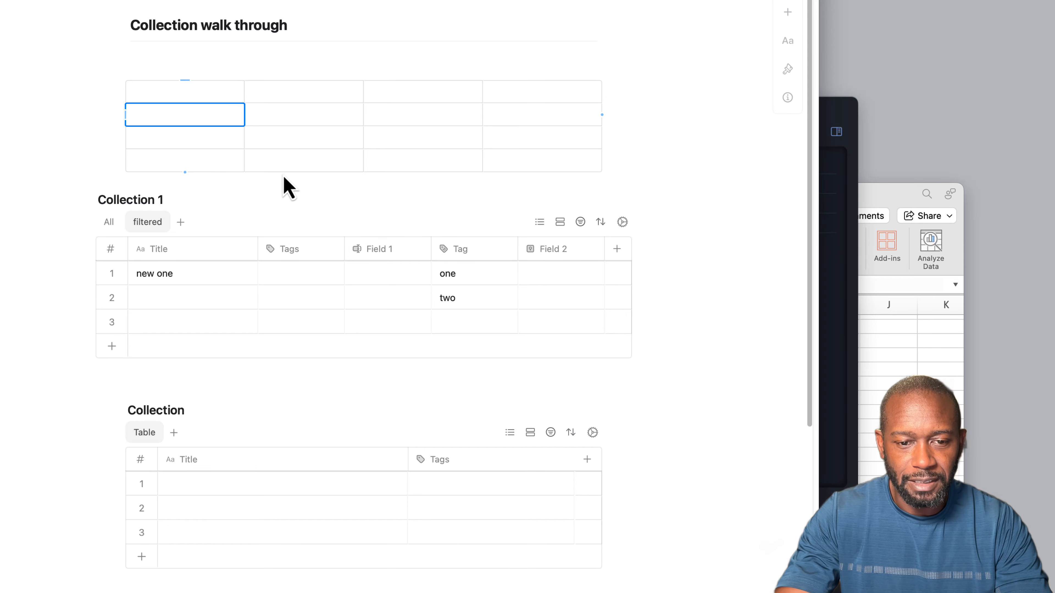
pyautogui.click(146, 228)
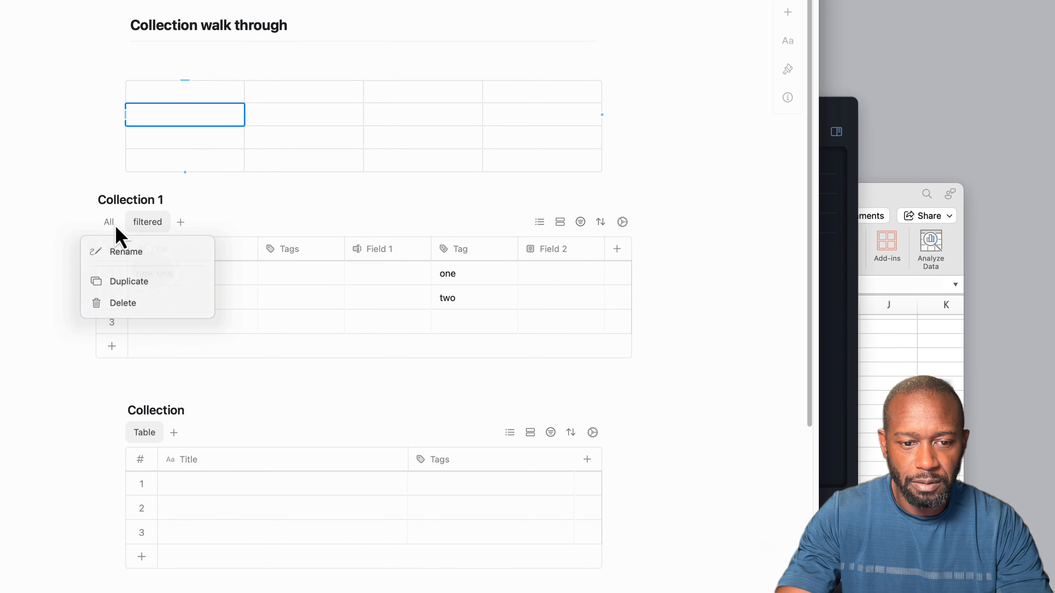
pyautogui.click(153, 227)
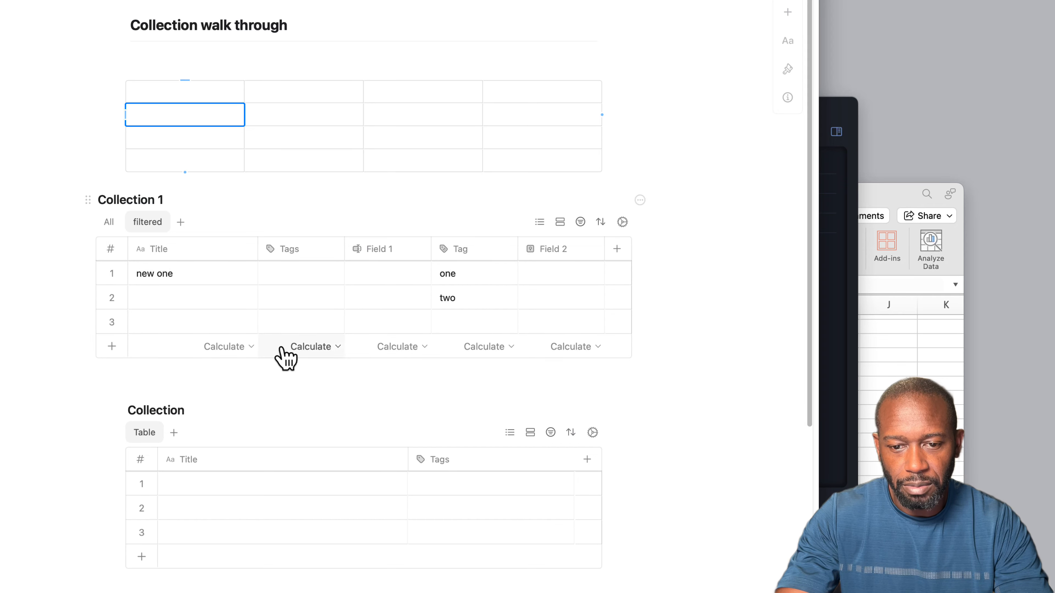
# Step: Enter 1, 2 and 3 in Field 2 for the first, second and third rows of Collection 1
pyautogui.click(553, 278)
pyautogui.click(552, 274)
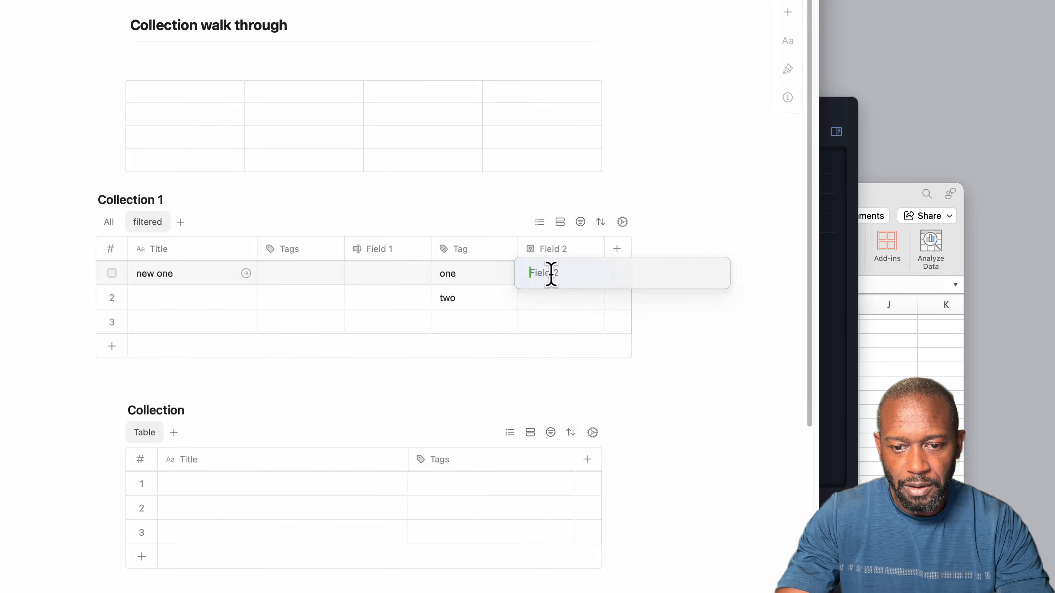
pyautogui.write('1')
pyautogui.press('Return')
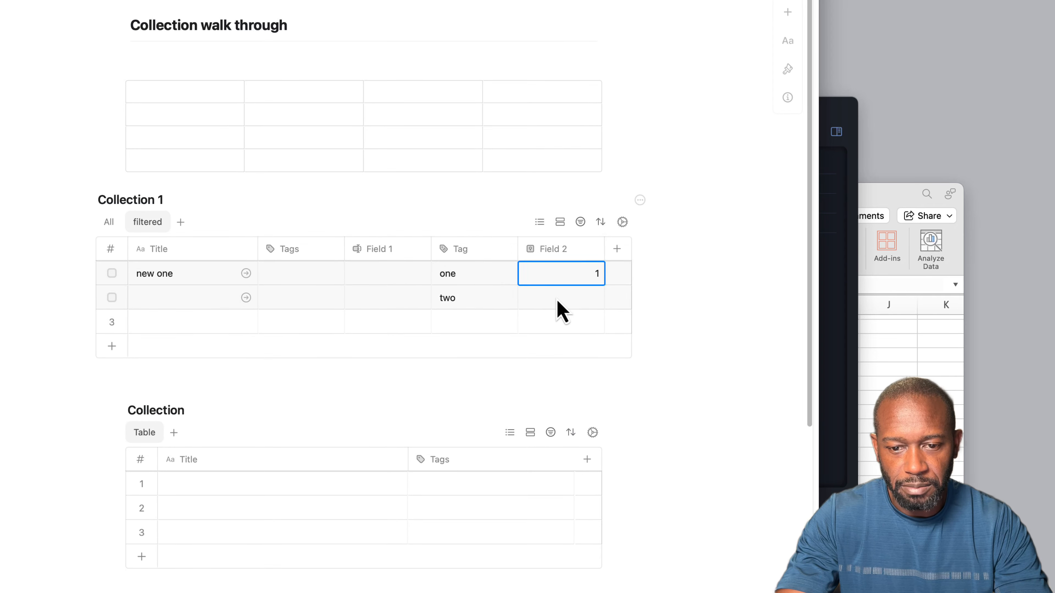
pyautogui.click(562, 301)
pyautogui.write('2')
pyautogui.press('Return')
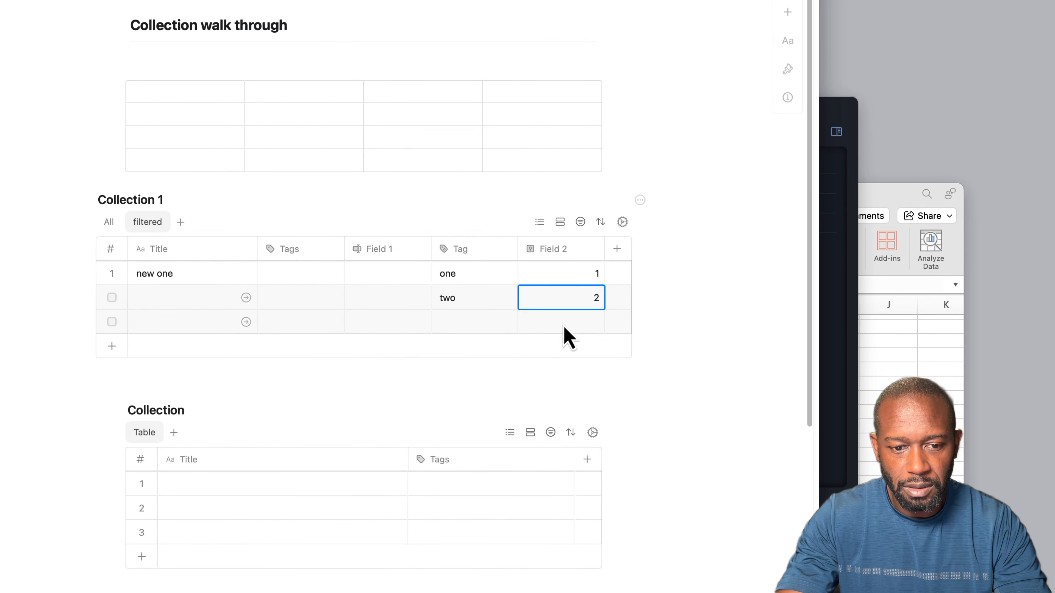
pyautogui.doubleClick(565, 324)
pyautogui.write('3')
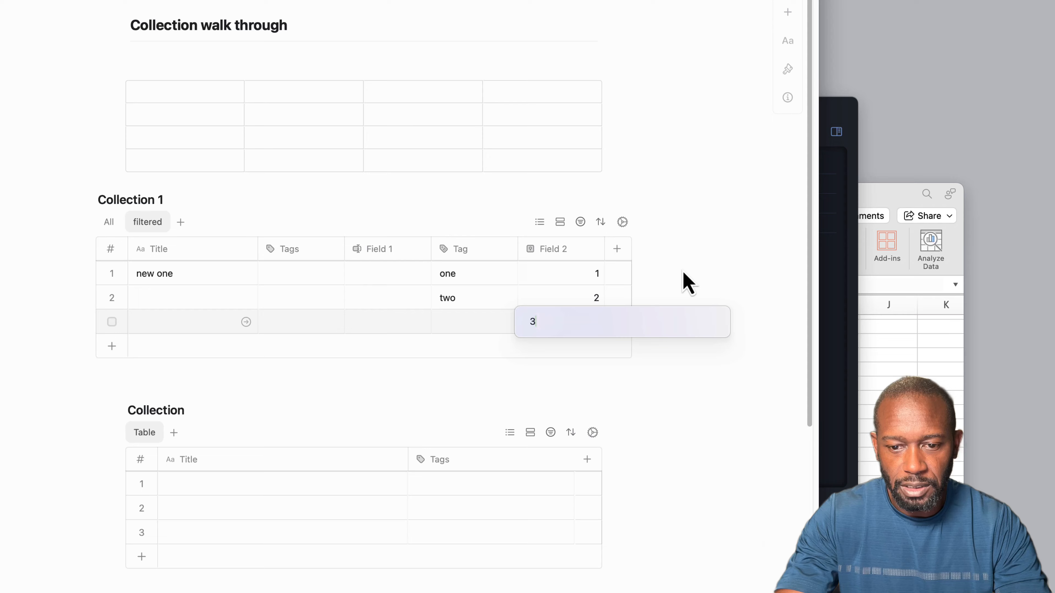
pyautogui.press('Return')
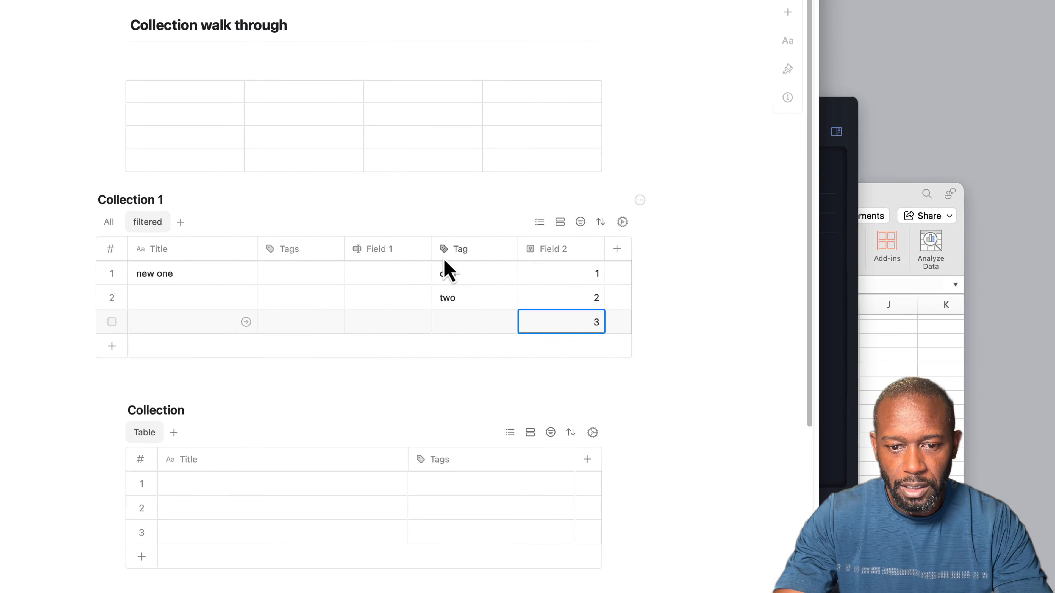
# Step: View the count and percent calculations offered for Collection 1's Tag column without choosing one
pyautogui.moveTo(466, 354)
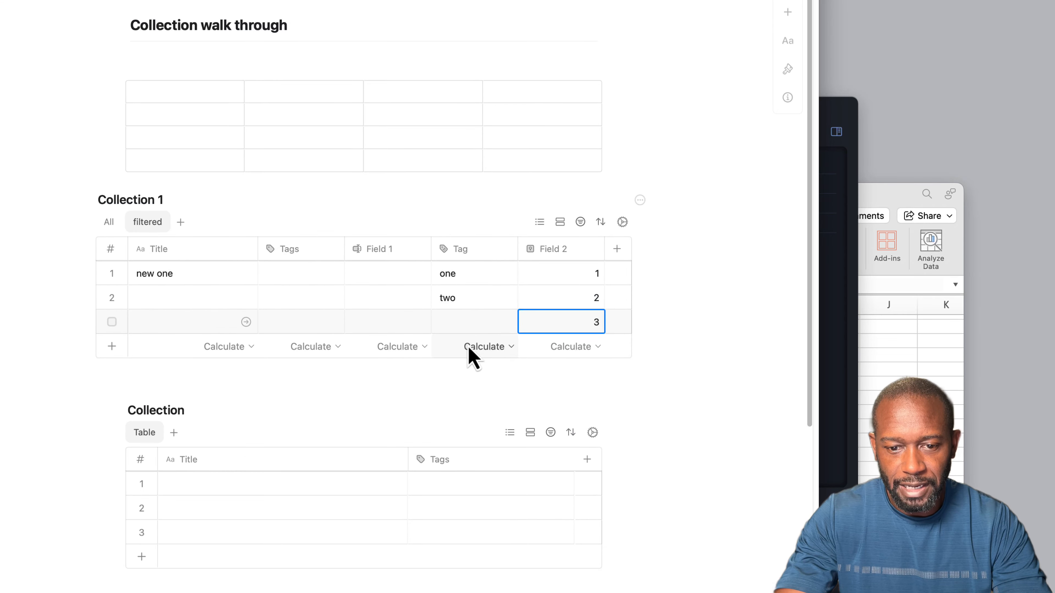
pyautogui.click(510, 355)
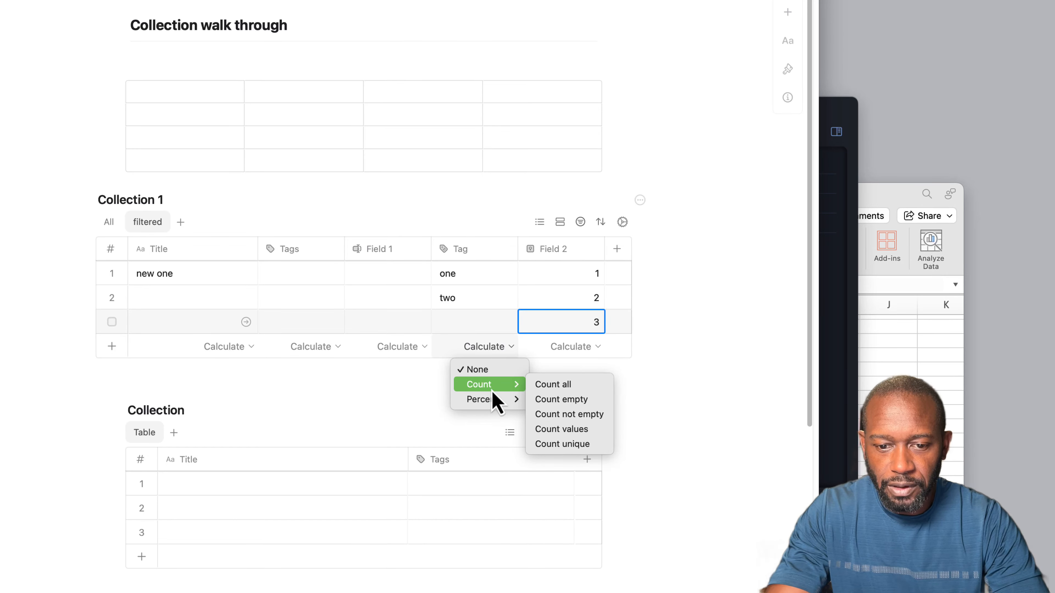
pyautogui.moveTo(496, 401)
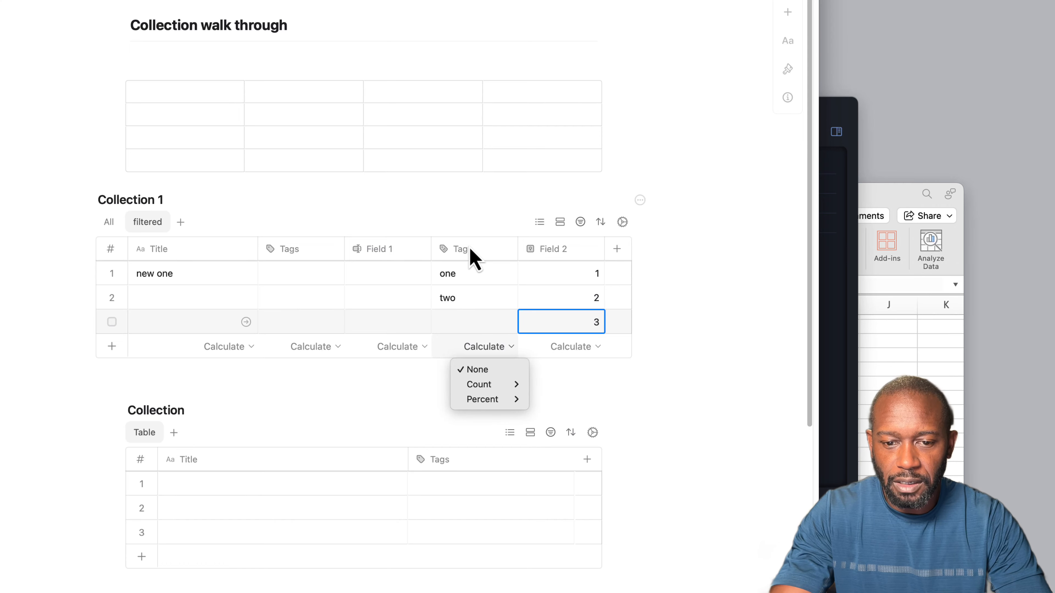
pyautogui.click(649, 327)
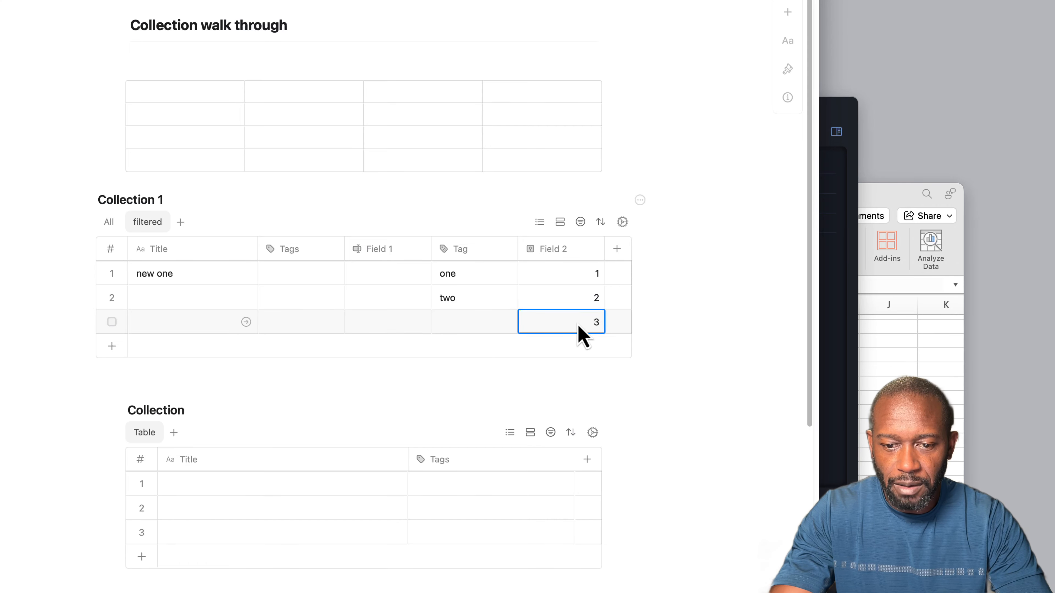
# Step: View the additional calculations offered for the numeric Field 2 column, from Sum through Median, without choosing one
pyautogui.moveTo(561, 360)
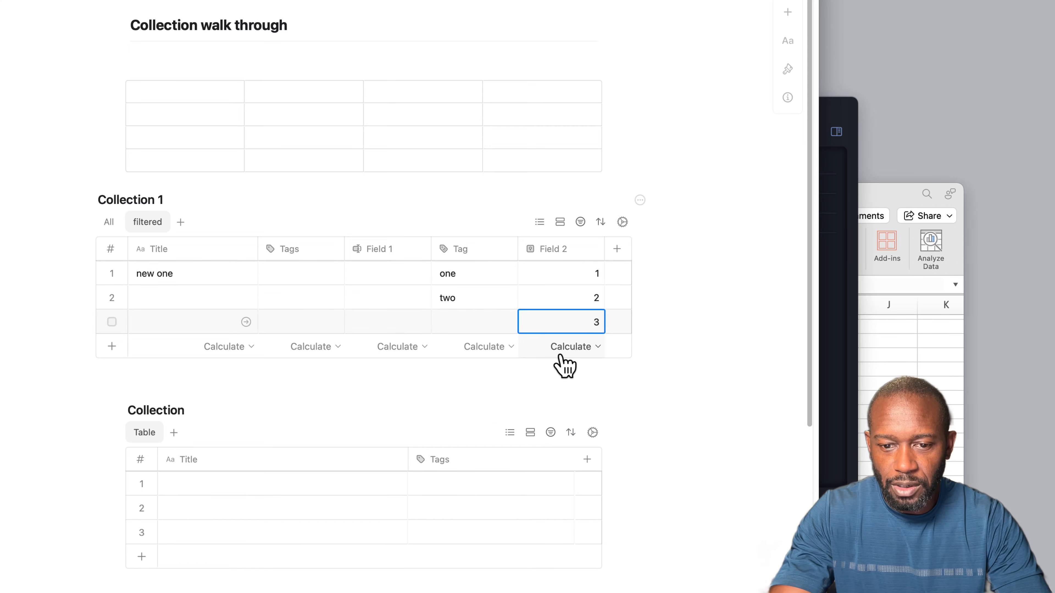
pyautogui.click(597, 349)
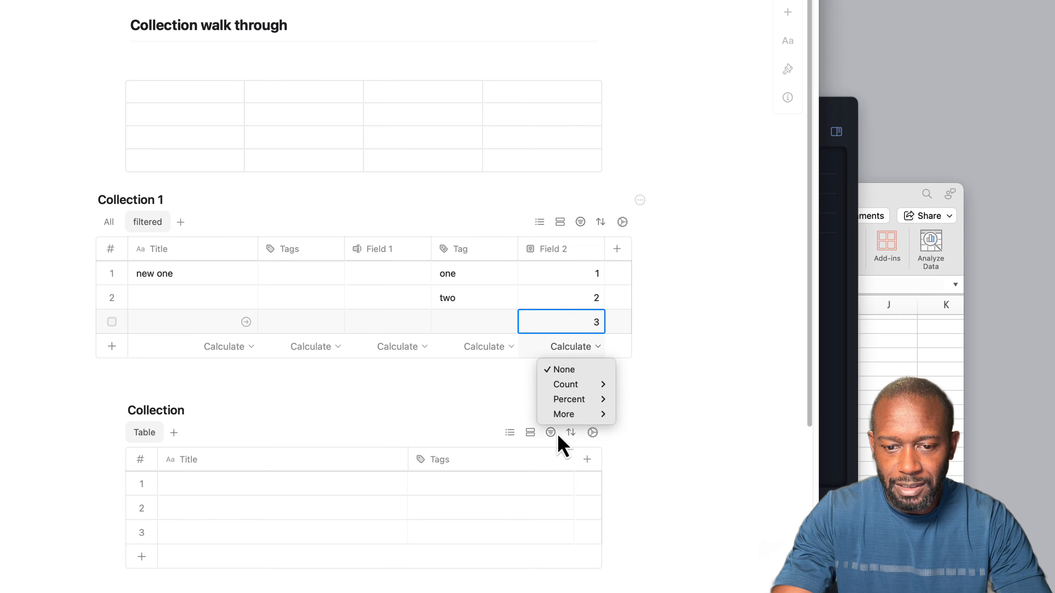
pyautogui.moveTo(571, 417)
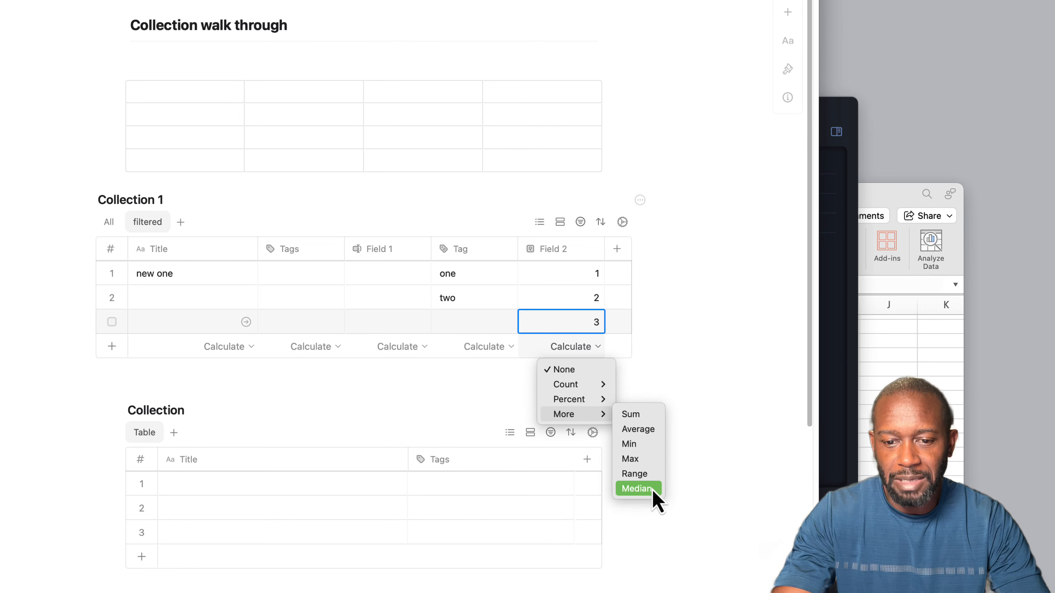
pyautogui.click(499, 388)
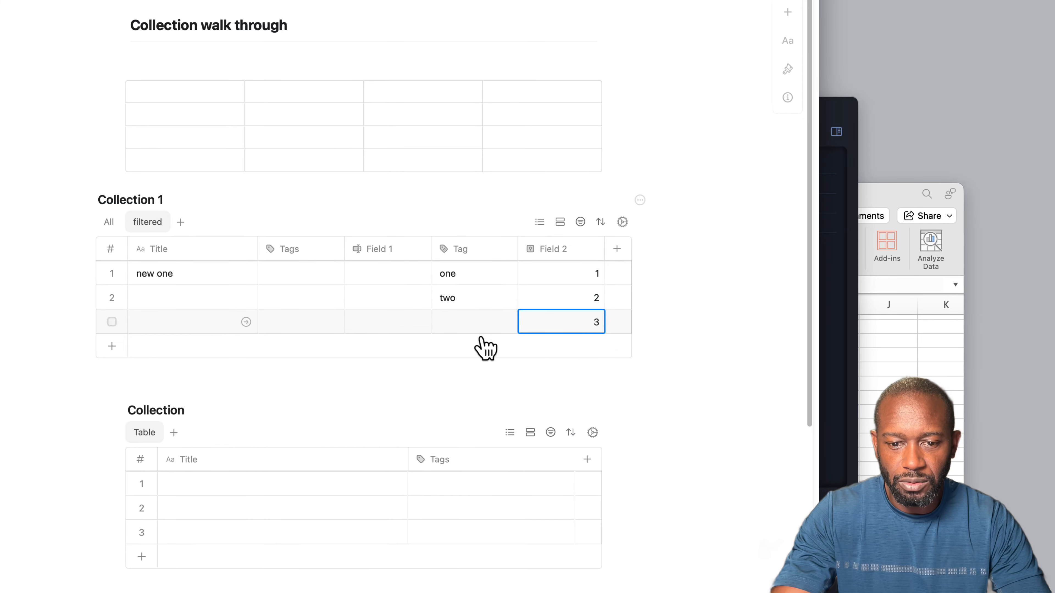
pyautogui.moveTo(512, 350)
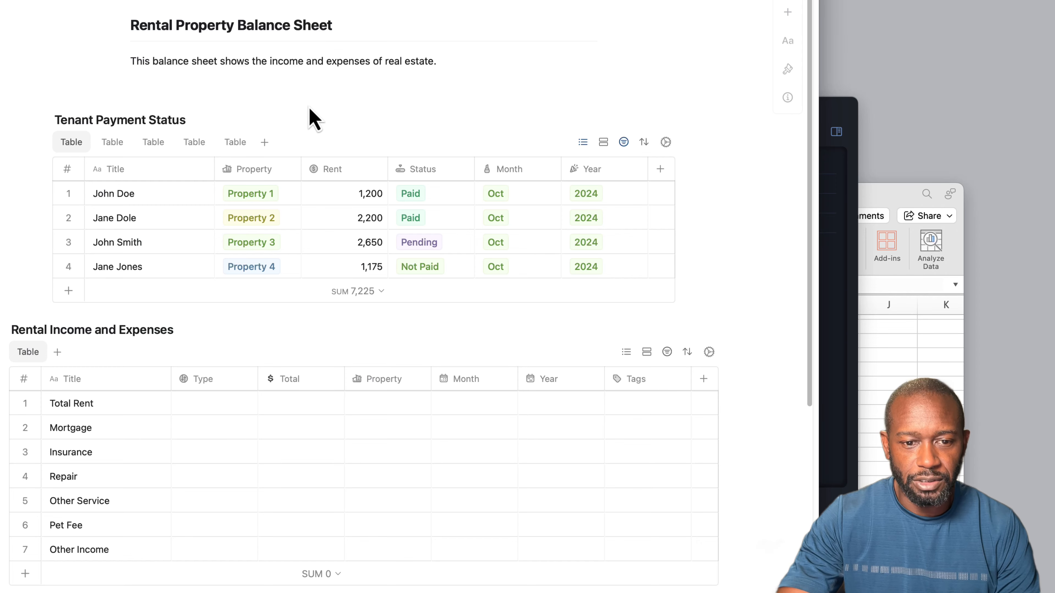
# Step: Rename the second view of the Tenant Payment Status collection to "Paid"
pyautogui.click(201, 87)
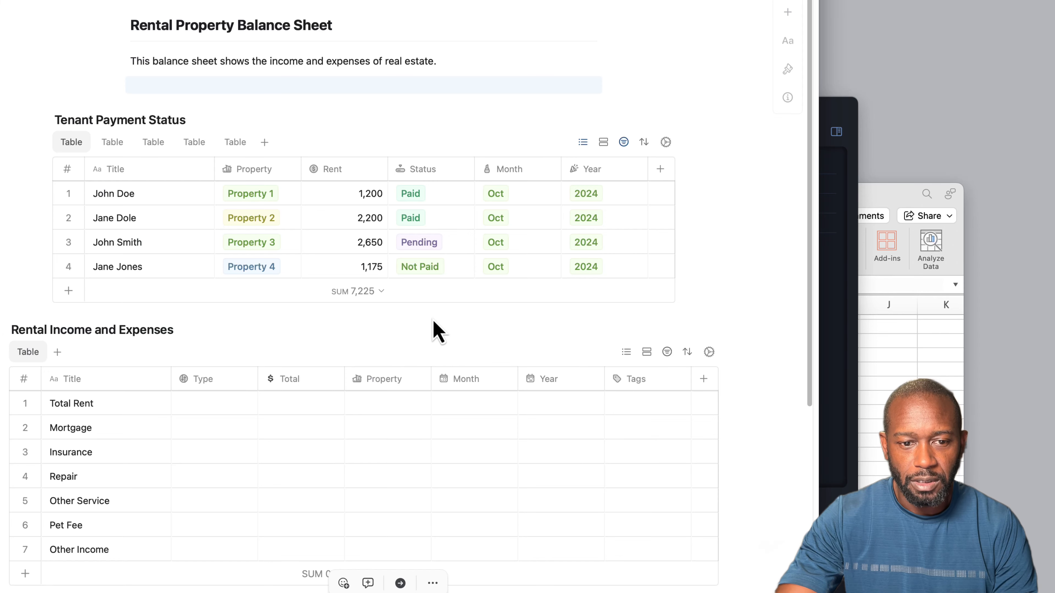
pyautogui.scroll(-3, 430, 327)
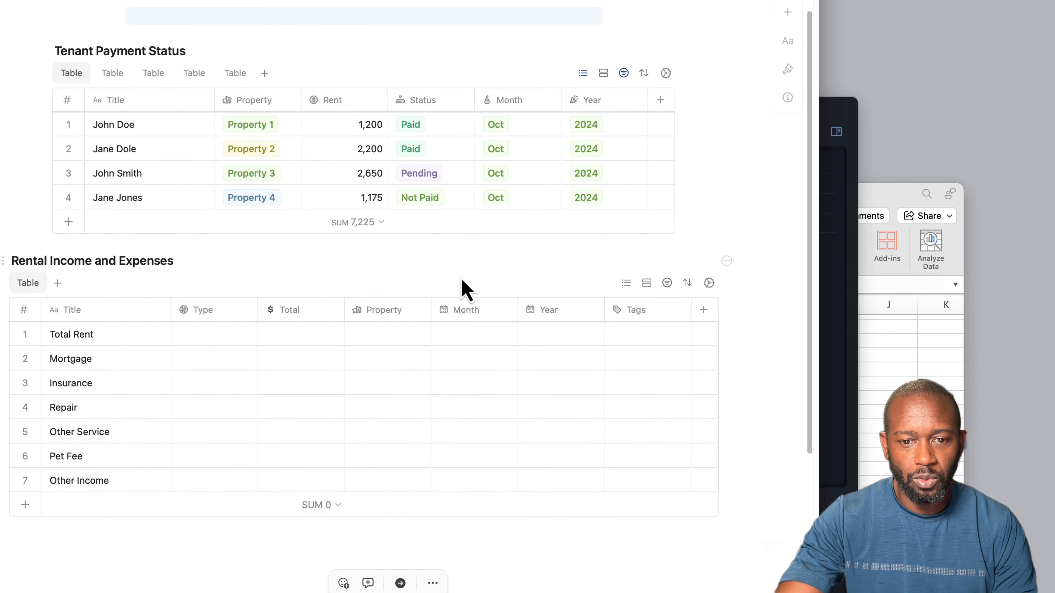
pyautogui.scroll(3, 461, 279)
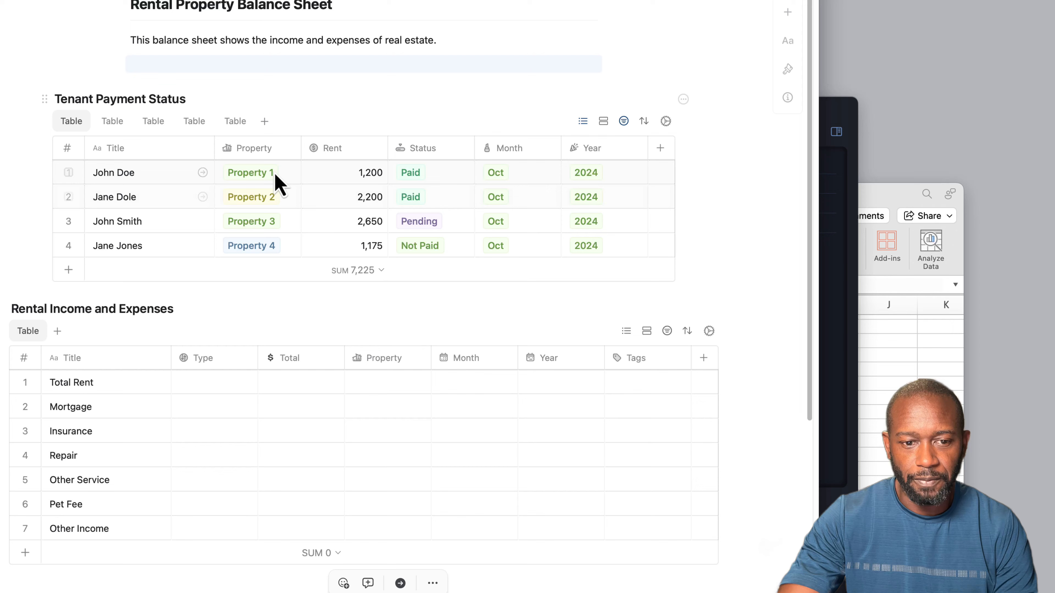
pyautogui.click(114, 125)
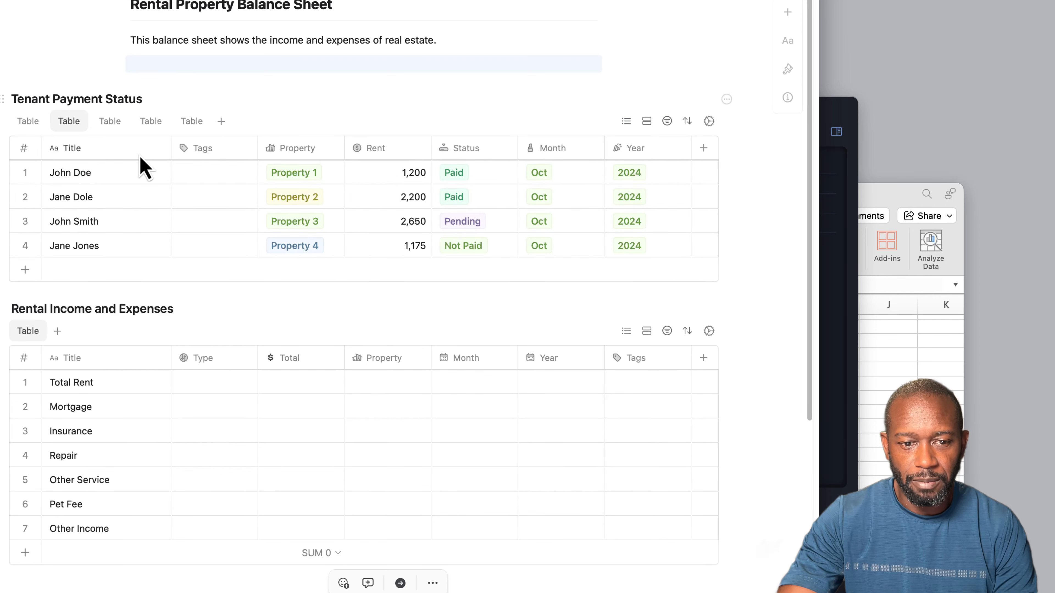
pyautogui.click(73, 125)
pyautogui.click(67, 161)
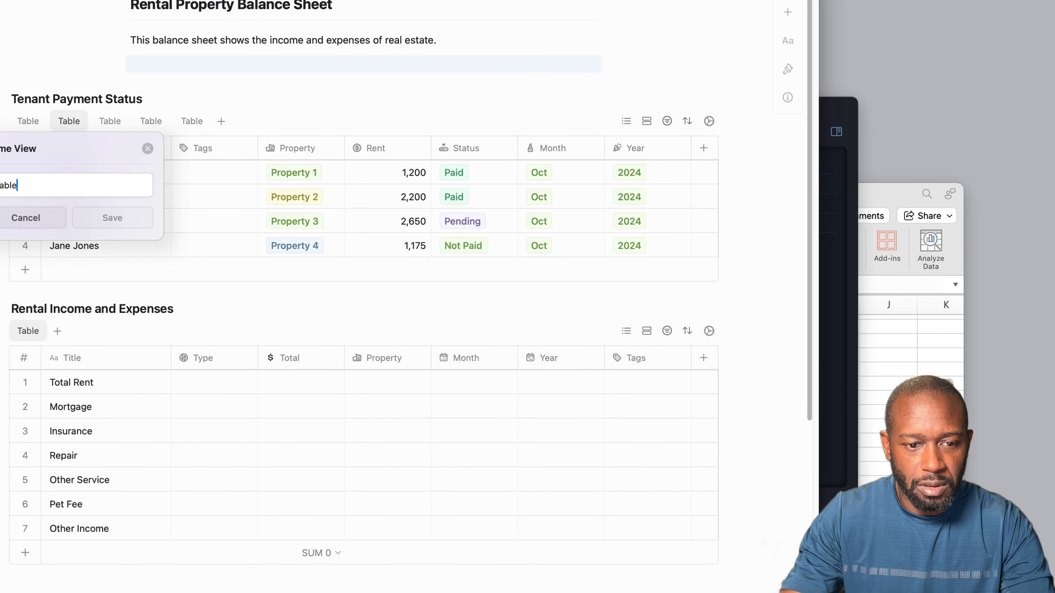
pyautogui.doubleClick(11, 183)
pyautogui.write('Paid')
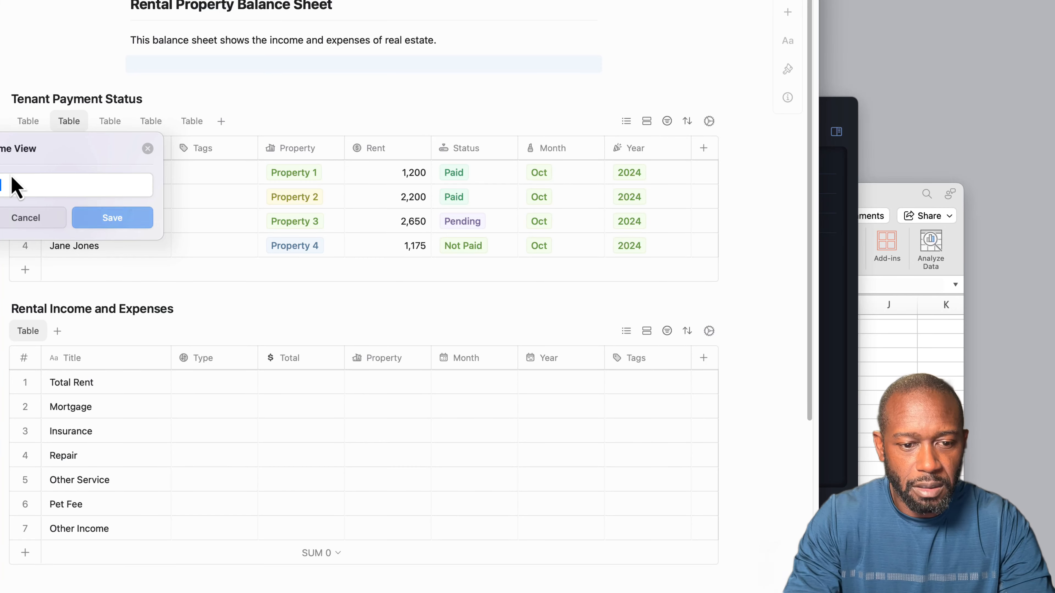
pyautogui.click(109, 218)
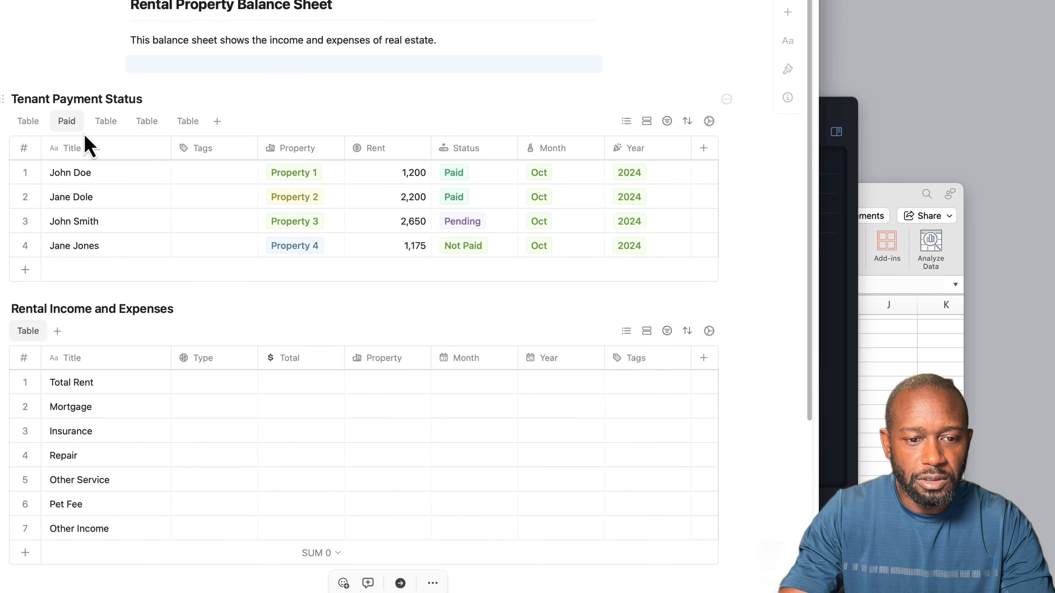
# Step: Rename the first view of the Tenant Payment Status collection to "All"
pyautogui.click(35, 127)
pyautogui.click(36, 132)
pyautogui.click(48, 149)
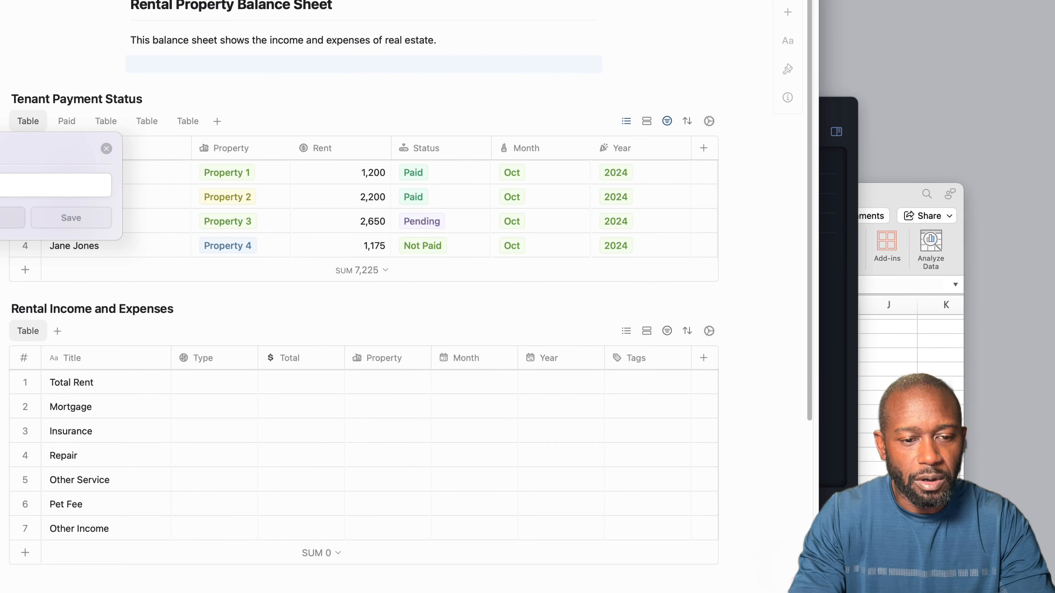
pyautogui.write('All')
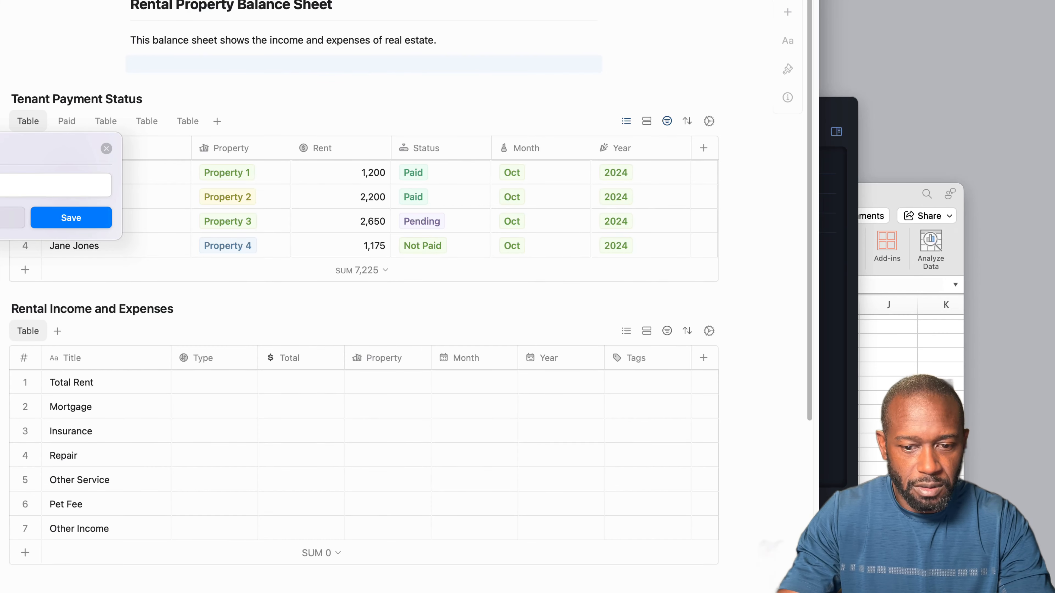
pyautogui.click(63, 216)
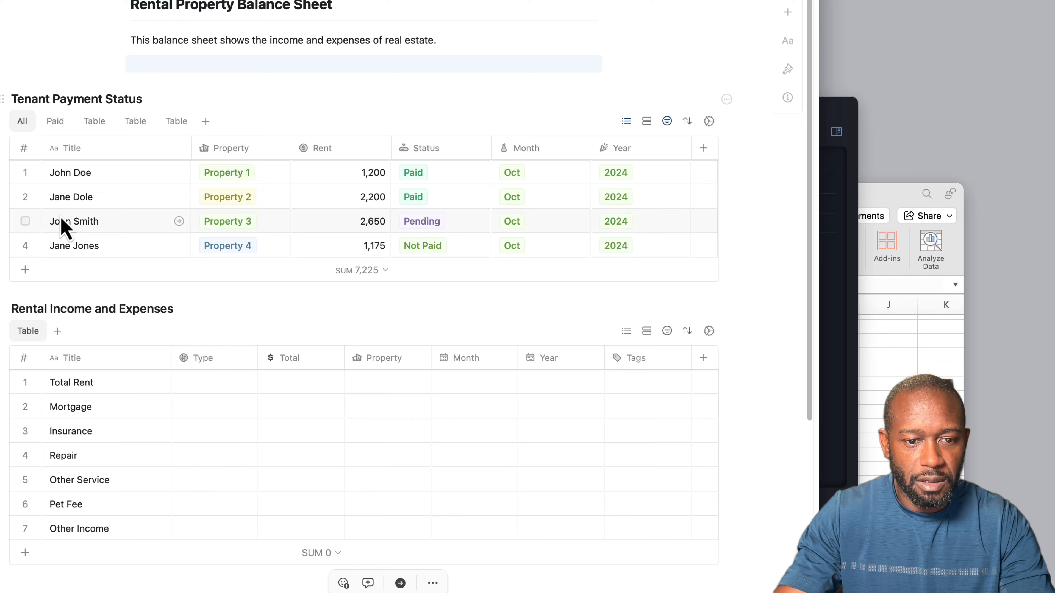
# Step: Try filtering the Paid view to rows whose Status is any of Paid, without saving the change to the view
pyautogui.click(62, 127)
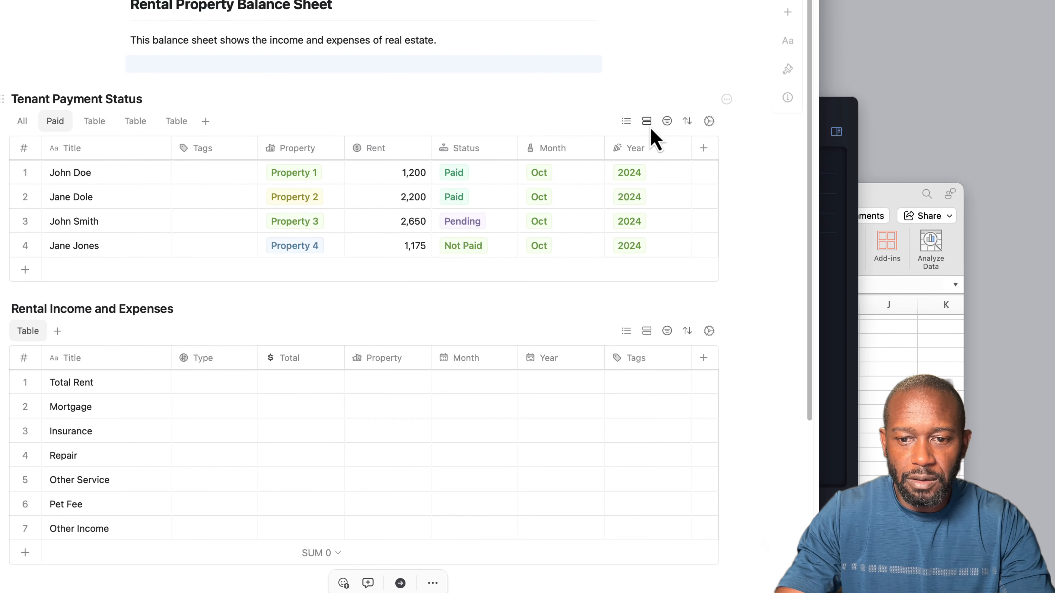
pyautogui.click(666, 122)
pyautogui.click(666, 185)
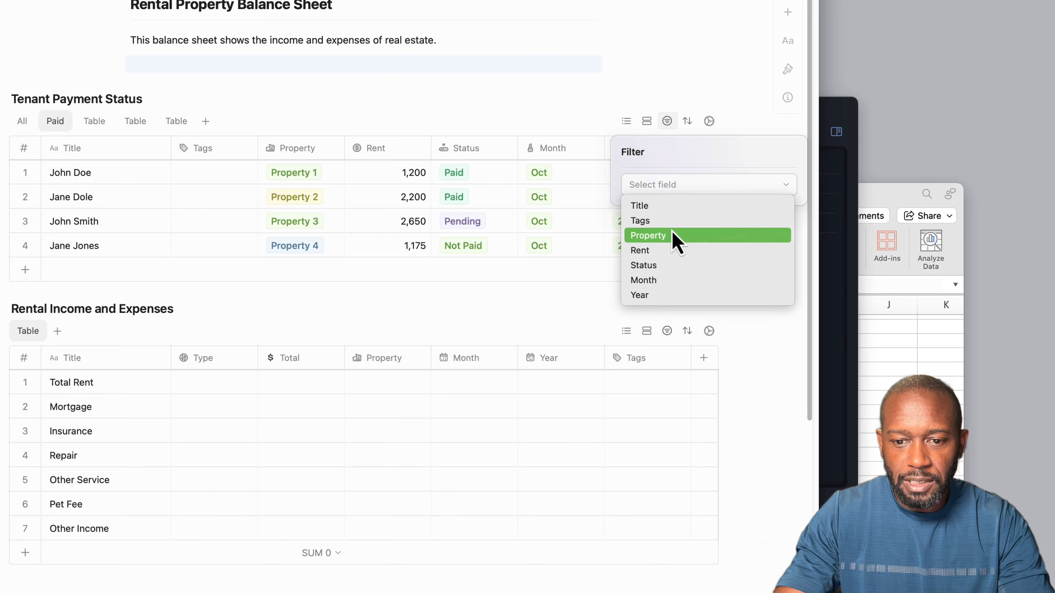
pyautogui.click(666, 266)
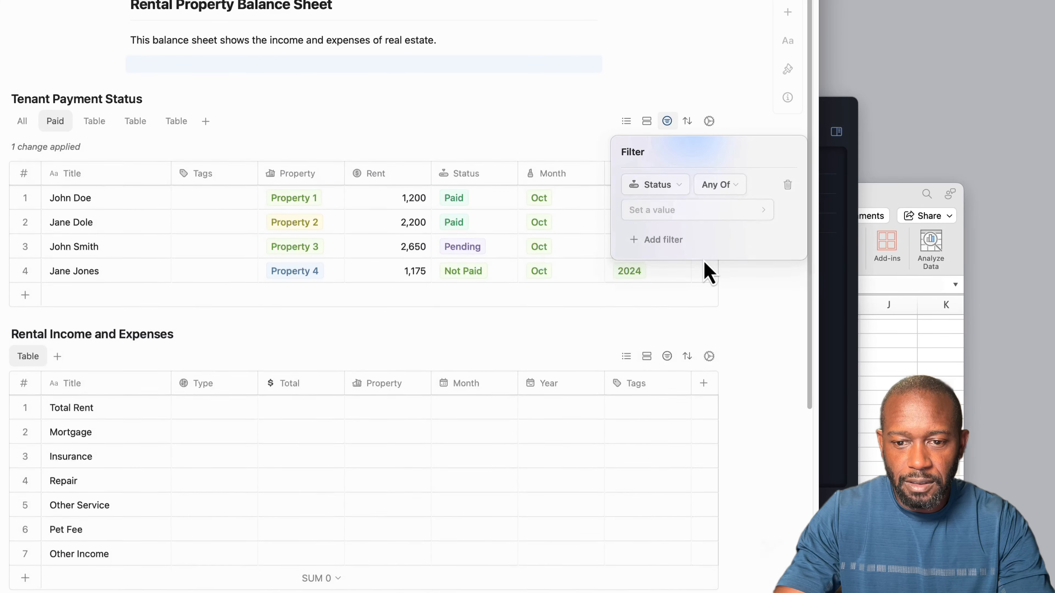
pyautogui.click(708, 212)
pyautogui.click(650, 183)
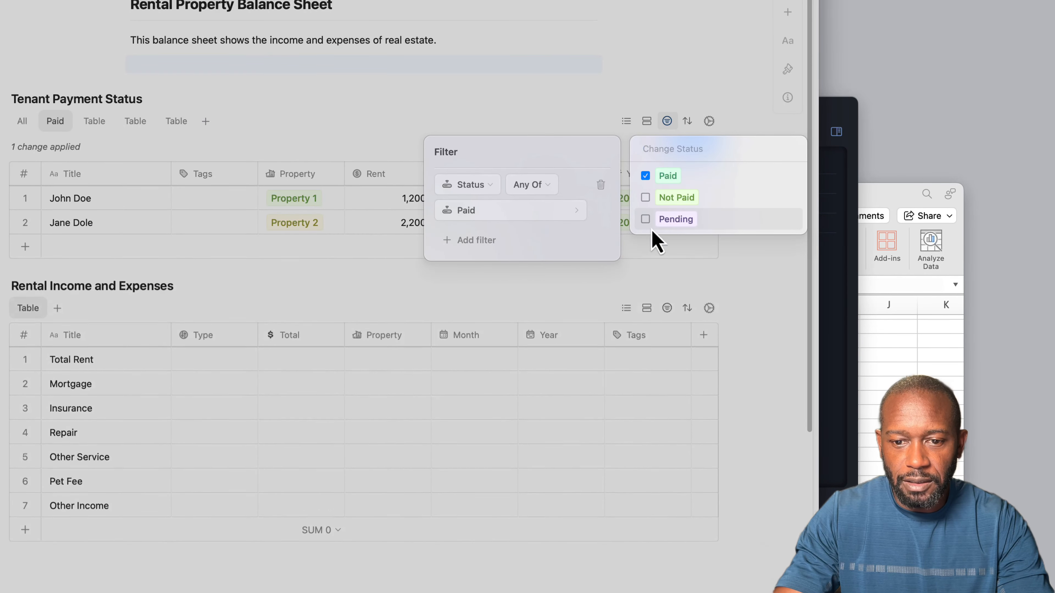
pyautogui.click(574, 242)
pyautogui.click(712, 284)
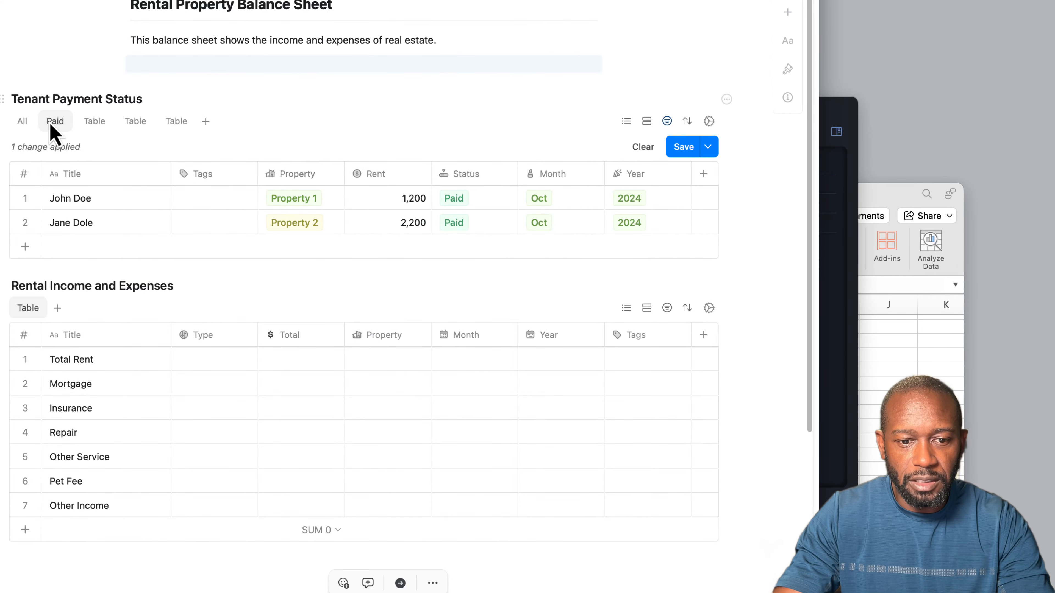
# Step: Rename the third view of the Tenant Payment Status collection to "Pending"
pyautogui.click(98, 126)
pyautogui.click(95, 125)
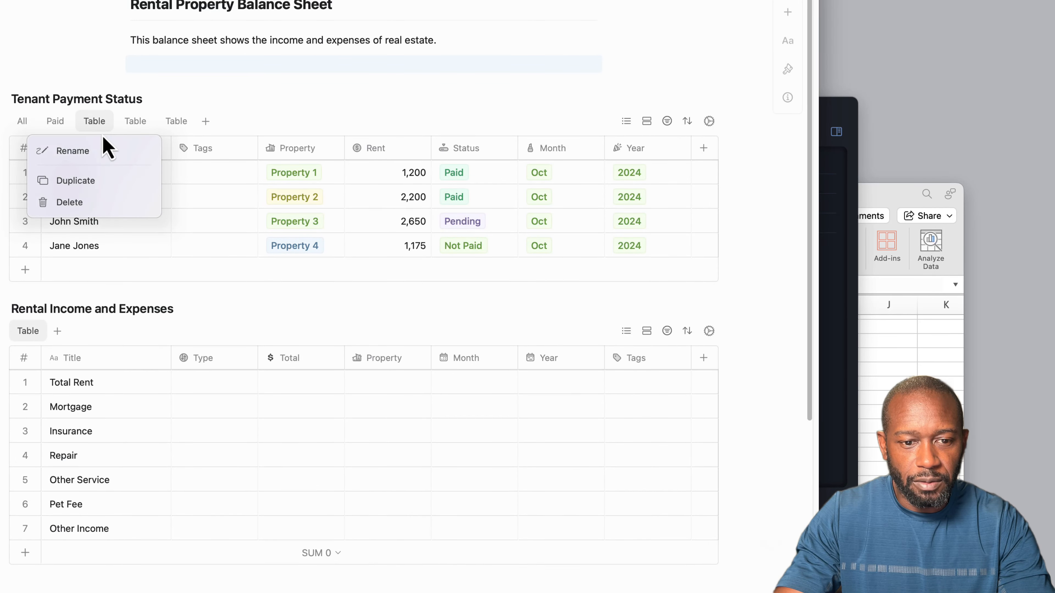
pyautogui.click(88, 152)
pyautogui.doubleClick(36, 182)
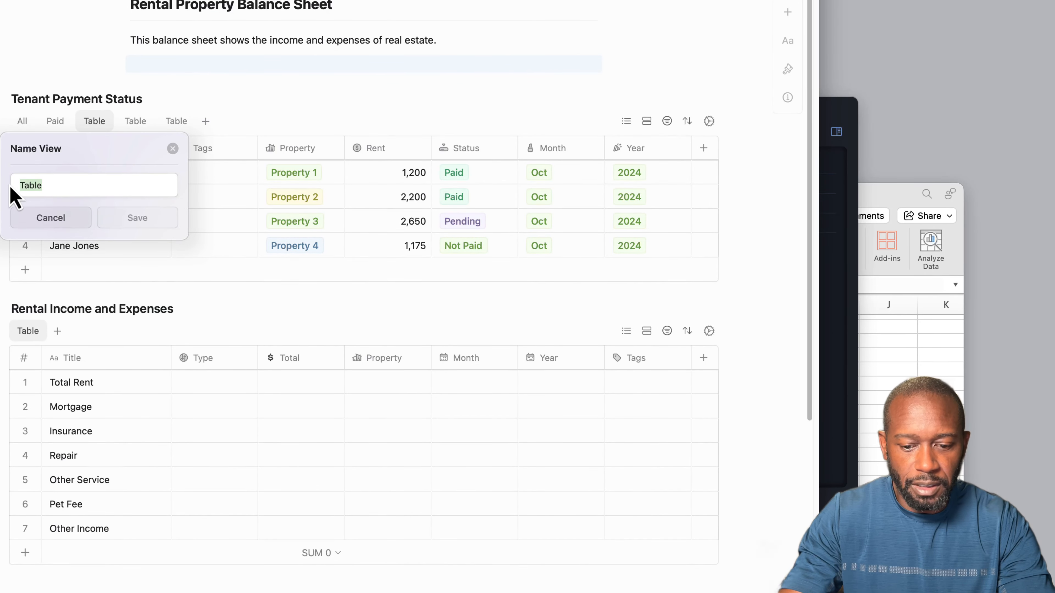
pyautogui.write('Pending')
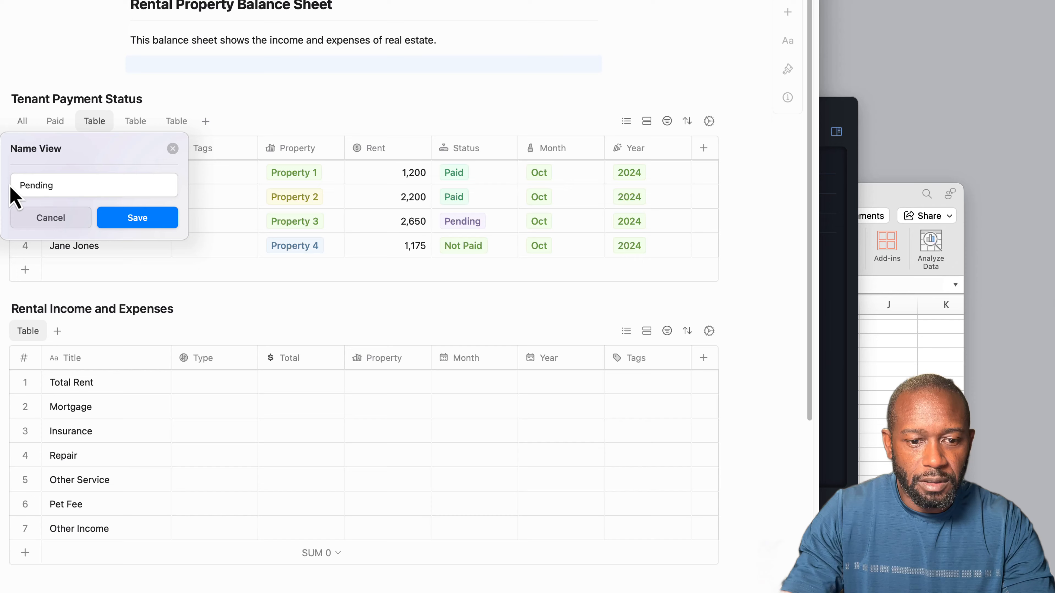
pyautogui.click(125, 223)
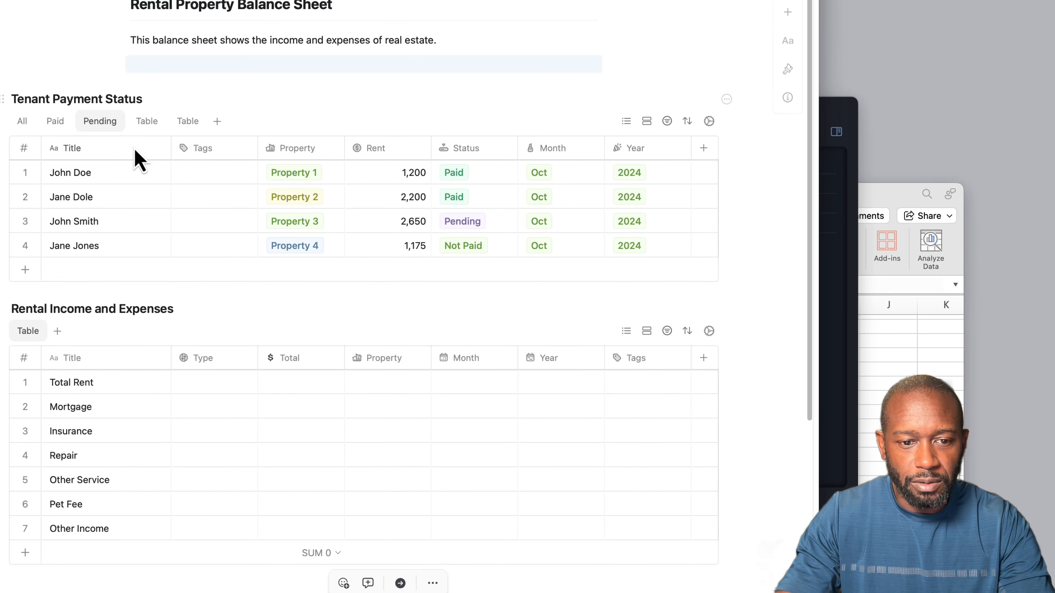
# Step: Try filtering the Pending view to rows whose Status is any of Pending, without saving the change to the view
pyautogui.click(103, 123)
pyautogui.click(667, 126)
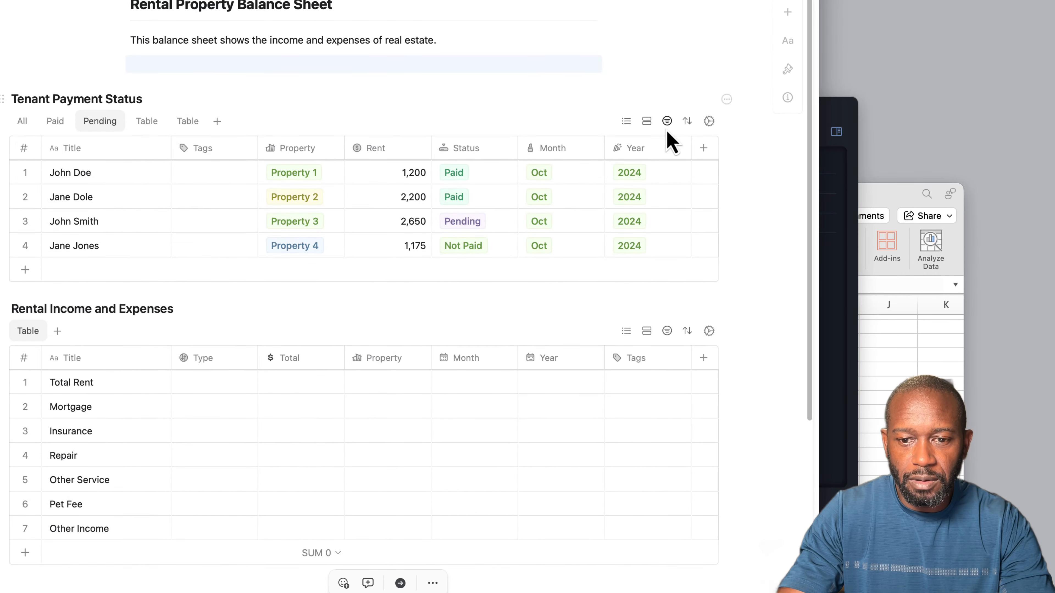
pyautogui.click(667, 124)
pyautogui.click(658, 188)
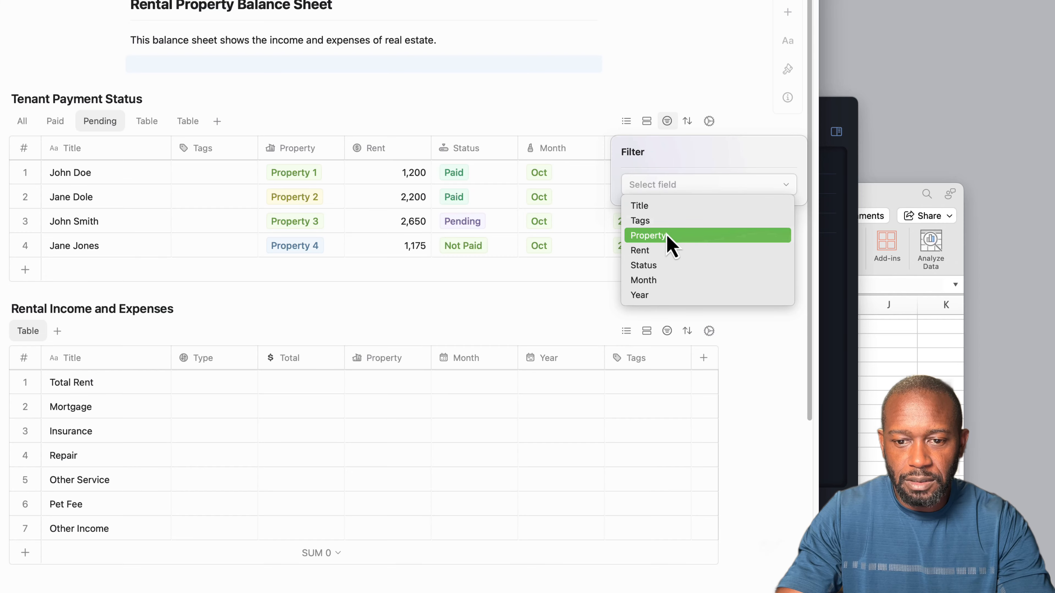
pyautogui.click(665, 266)
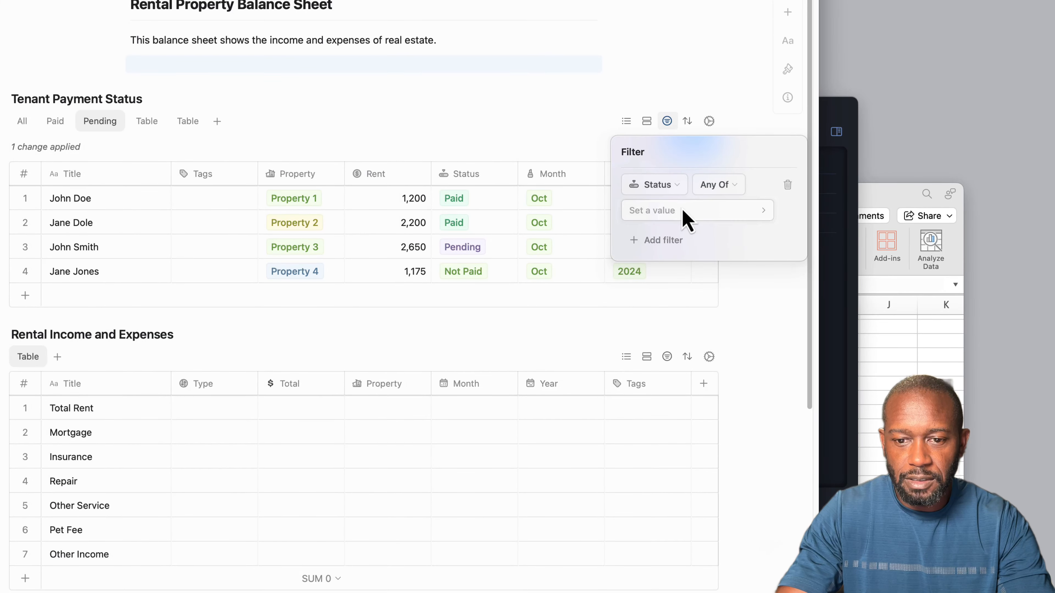
pyautogui.click(690, 210)
pyautogui.click(647, 222)
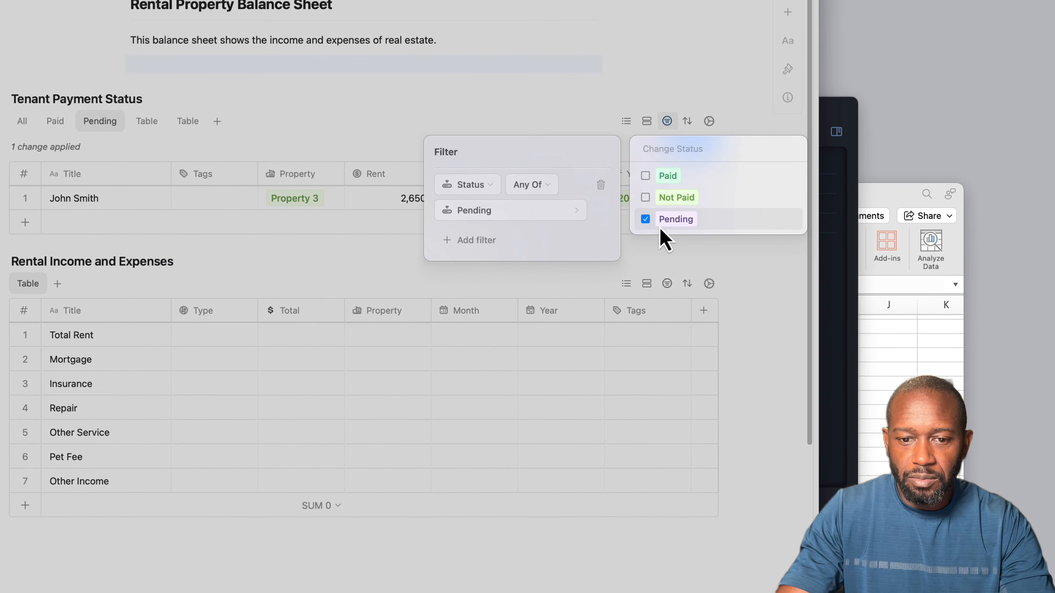
pyautogui.click(555, 245)
pyautogui.click(405, 104)
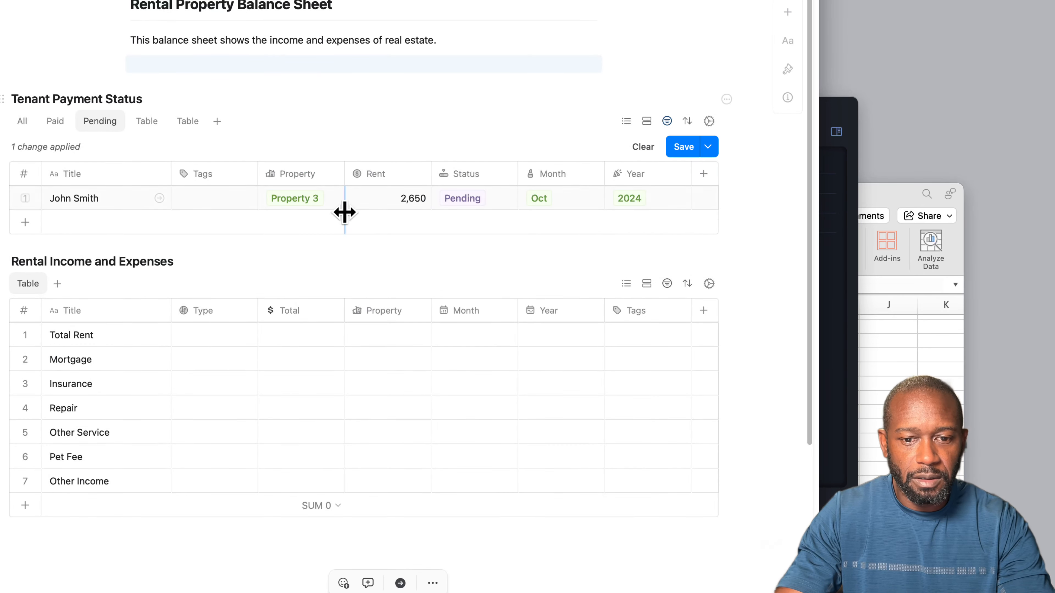
# Step: Rename the fourth view of the Tenant Payment Status collection to "Not Paid"
pyautogui.click(146, 122)
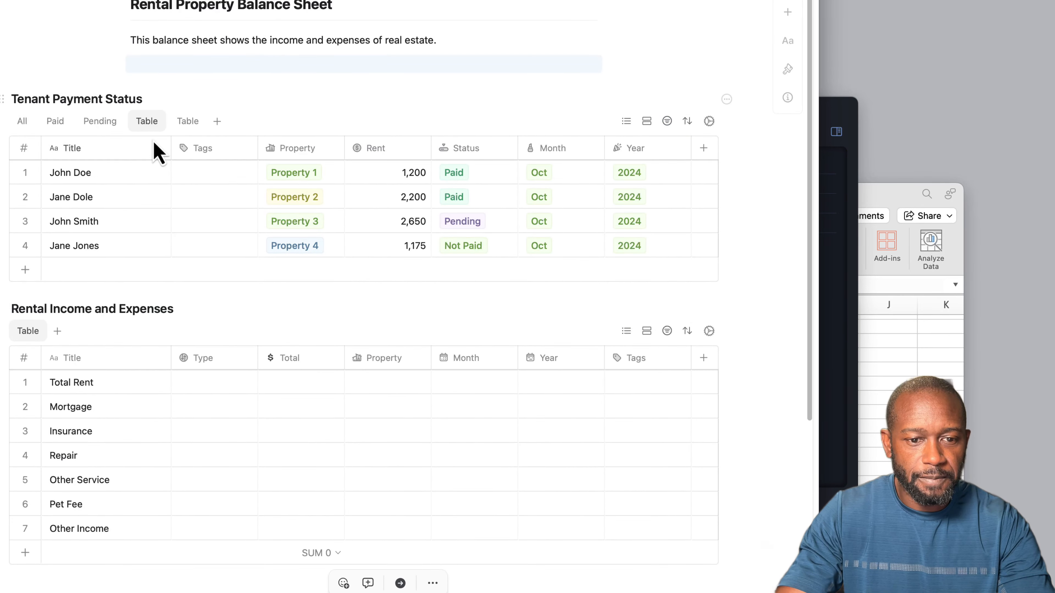
pyautogui.click(145, 124)
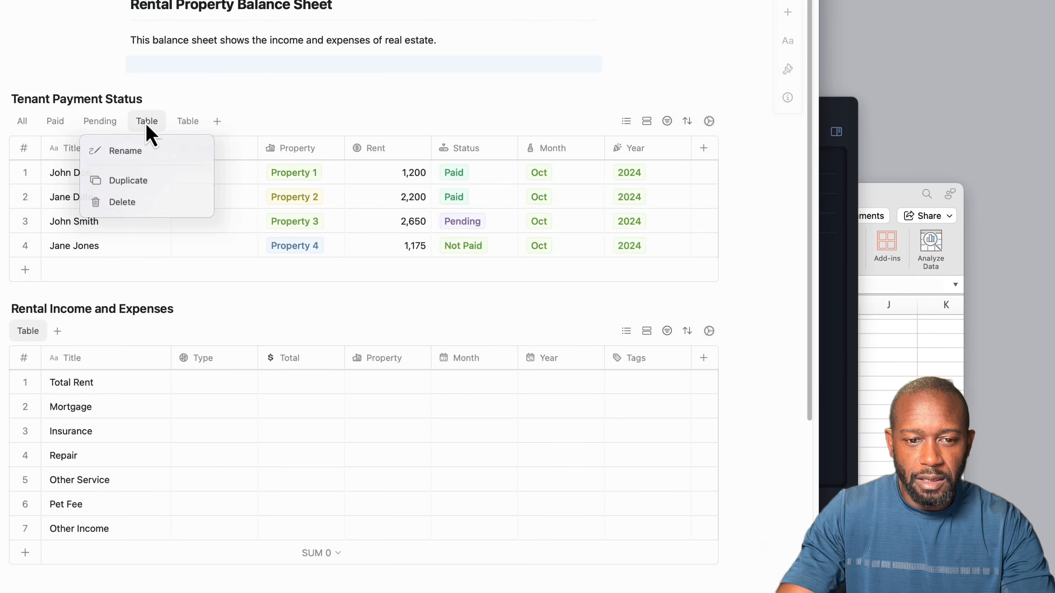
pyautogui.click(132, 153)
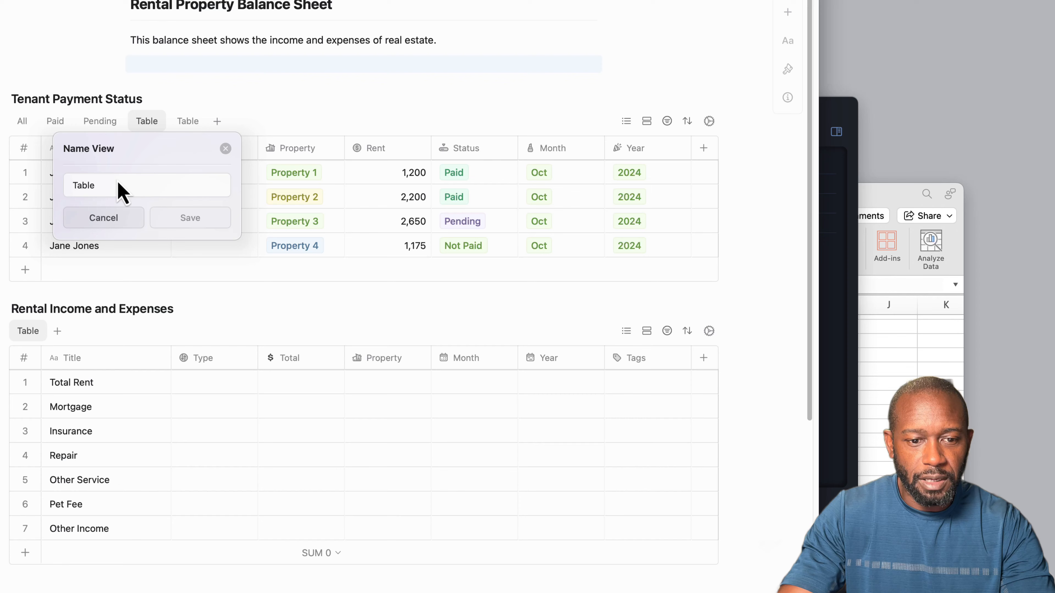
pyautogui.moveTo(115, 184); pyautogui.dragTo(65, 185)
pyautogui.write('Not')
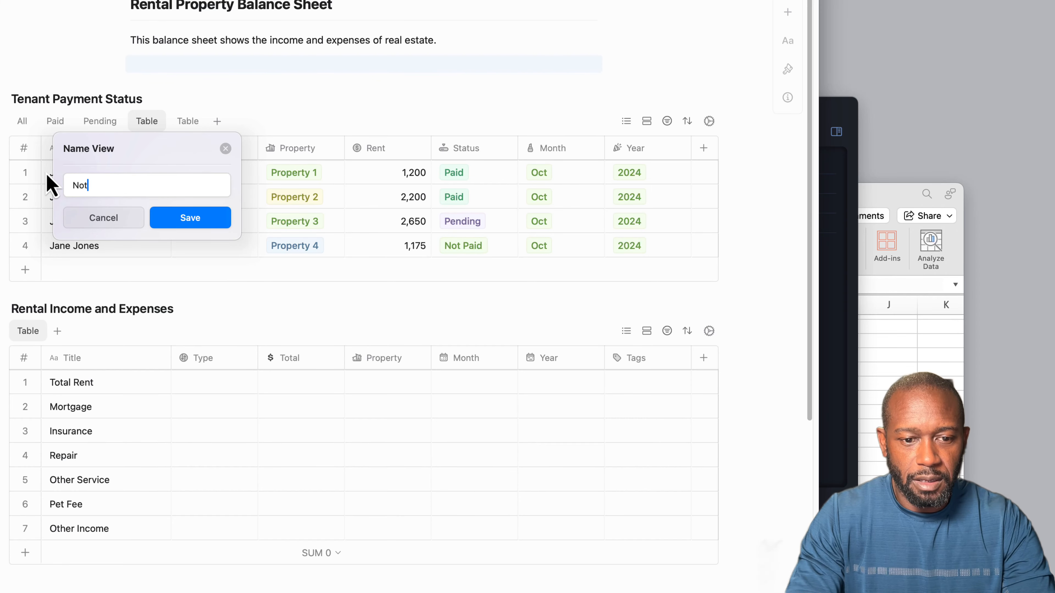
pyautogui.write(' Paid')
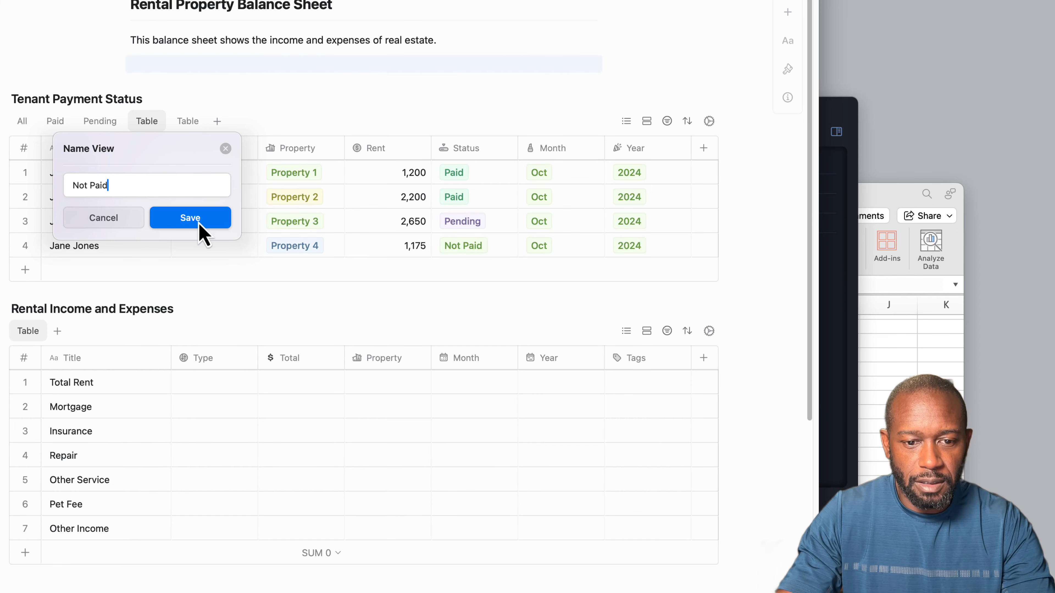
pyautogui.click(198, 220)
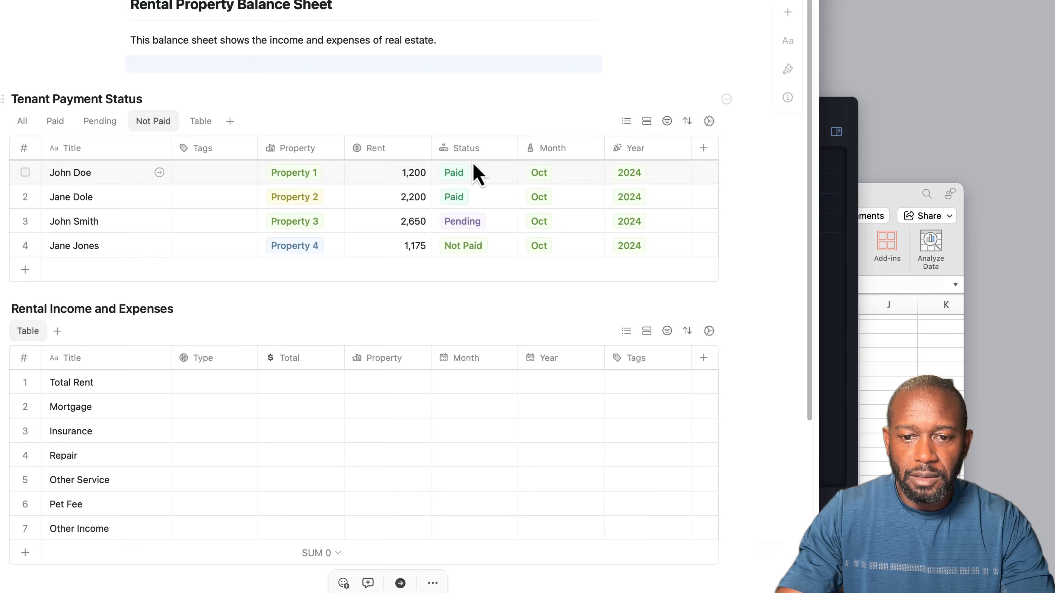
# Step: Try filtering the Not Paid view to rows whose Status is any of Not Paid, without saving the change to the view
pyautogui.click(667, 120)
pyautogui.click(665, 184)
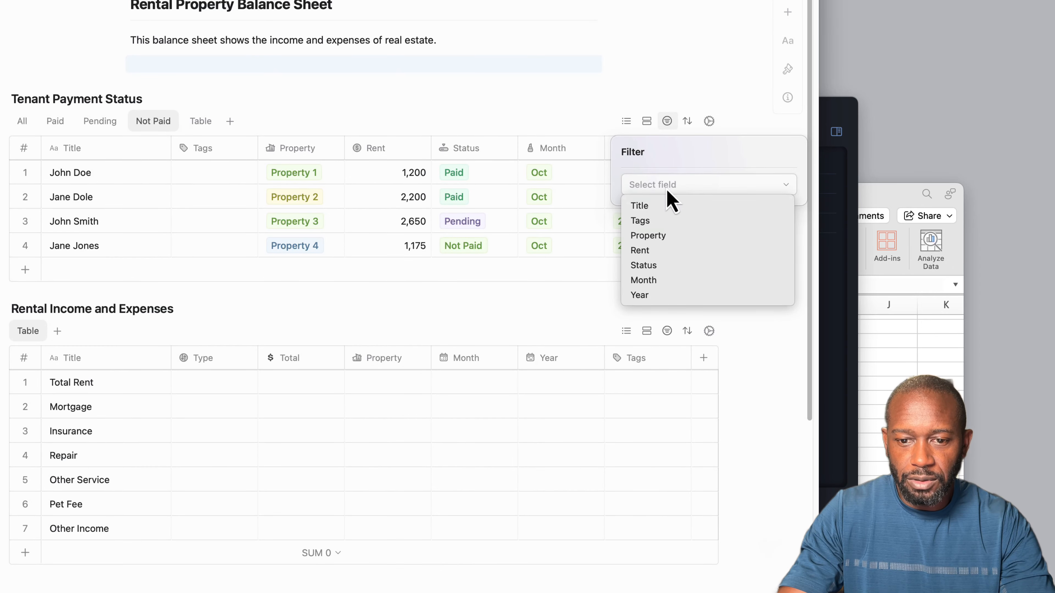
pyautogui.click(665, 265)
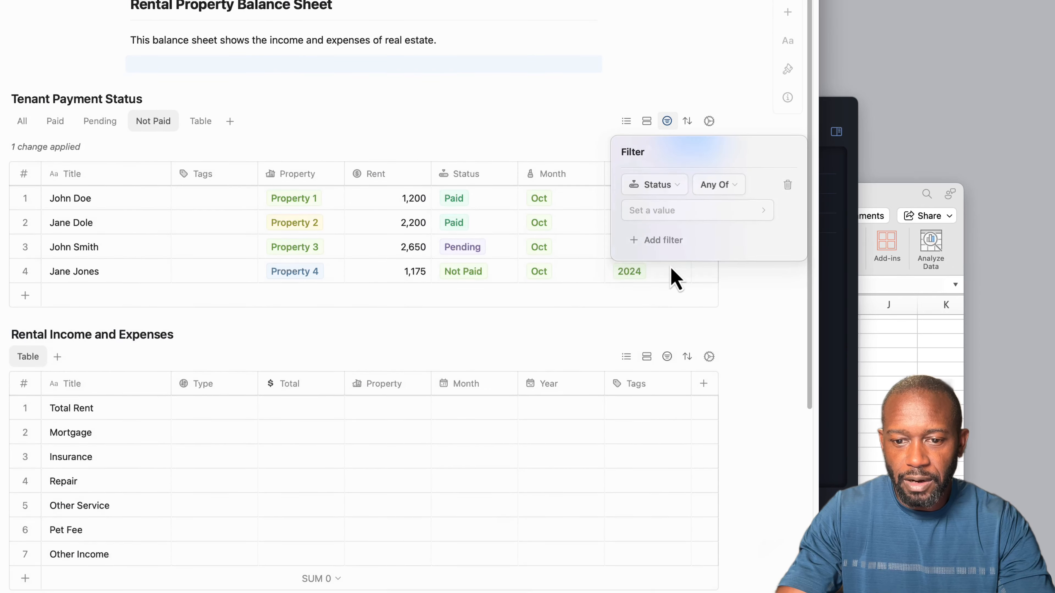
pyautogui.click(667, 214)
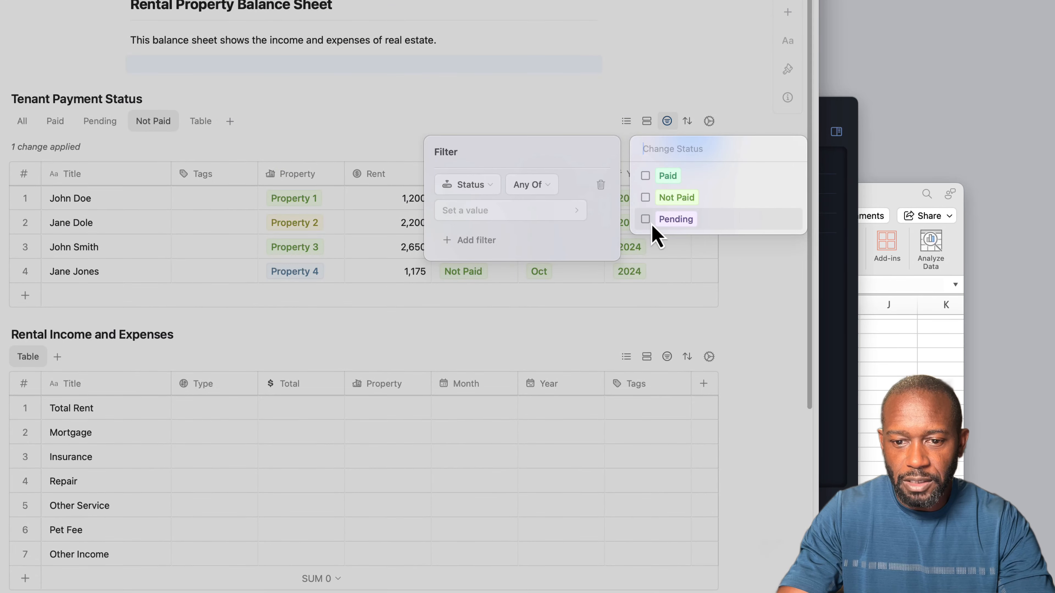
pyautogui.click(647, 199)
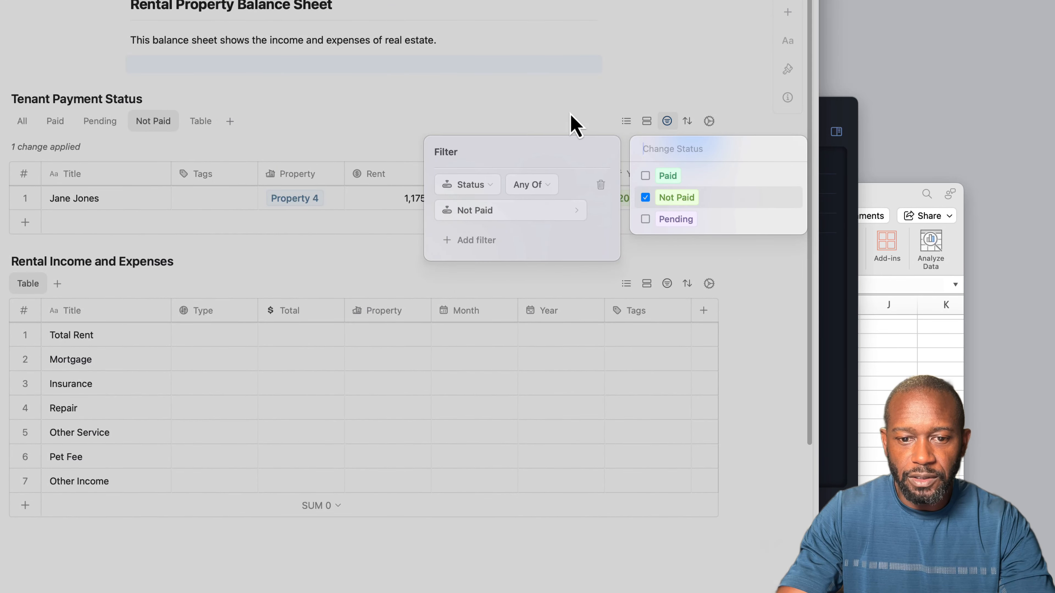
pyautogui.click(573, 123)
# Step: Check the Pending, Paid and All views of Tenant Payment Status to see whether their status filters are still applied
pyautogui.click(148, 133)
pyautogui.click(92, 127)
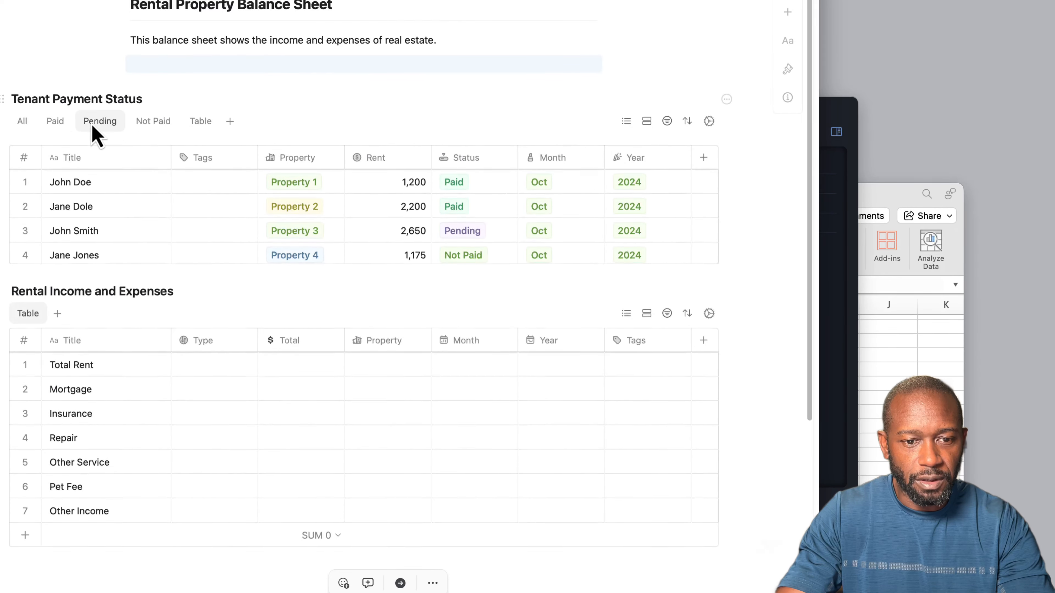
pyautogui.click(55, 126)
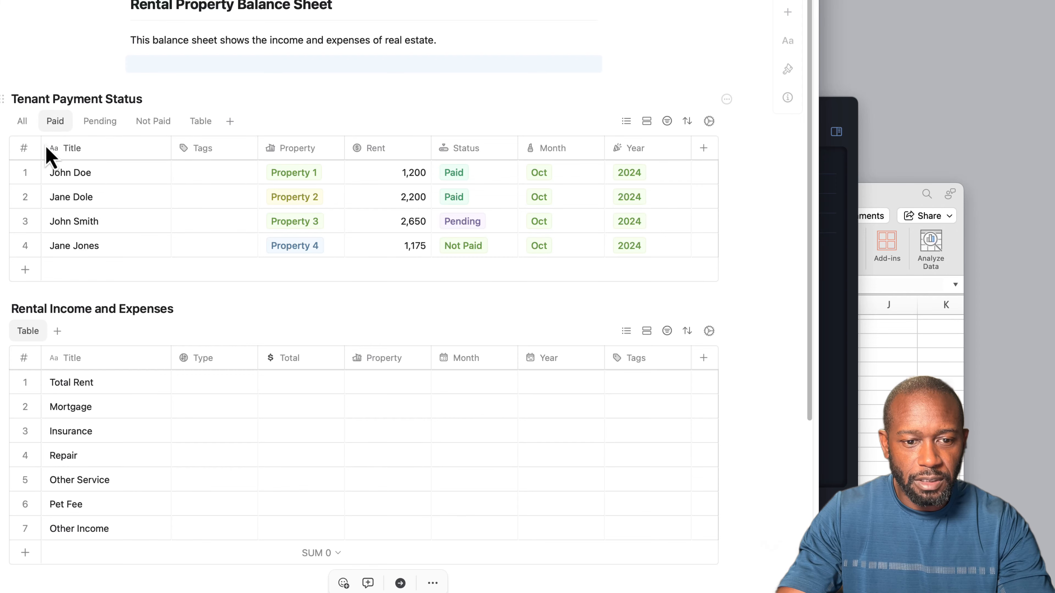
pyautogui.click(28, 126)
pyautogui.click(63, 125)
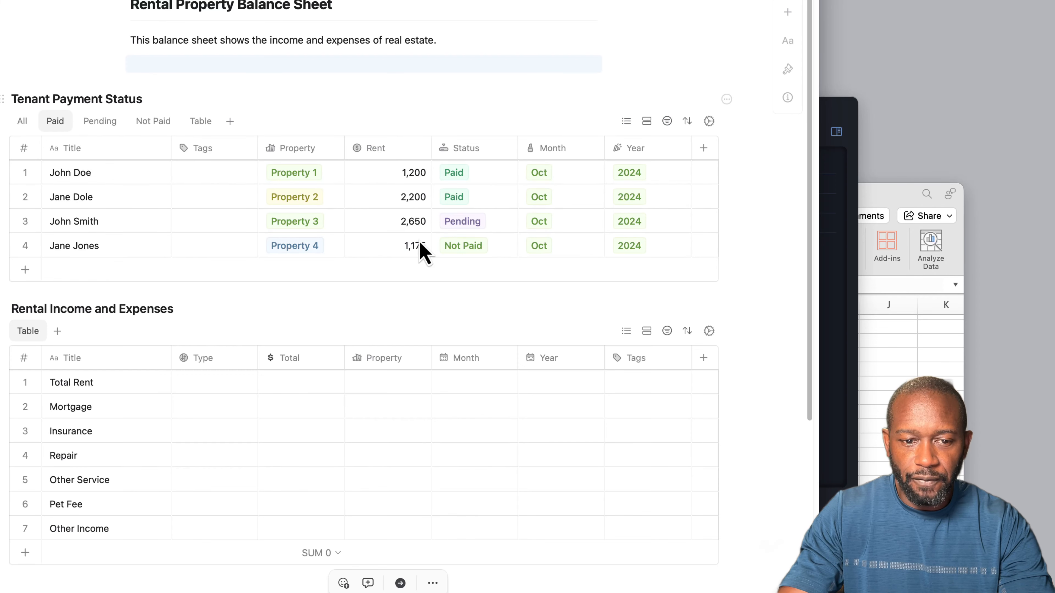
pyautogui.click(54, 125)
pyautogui.click(56, 127)
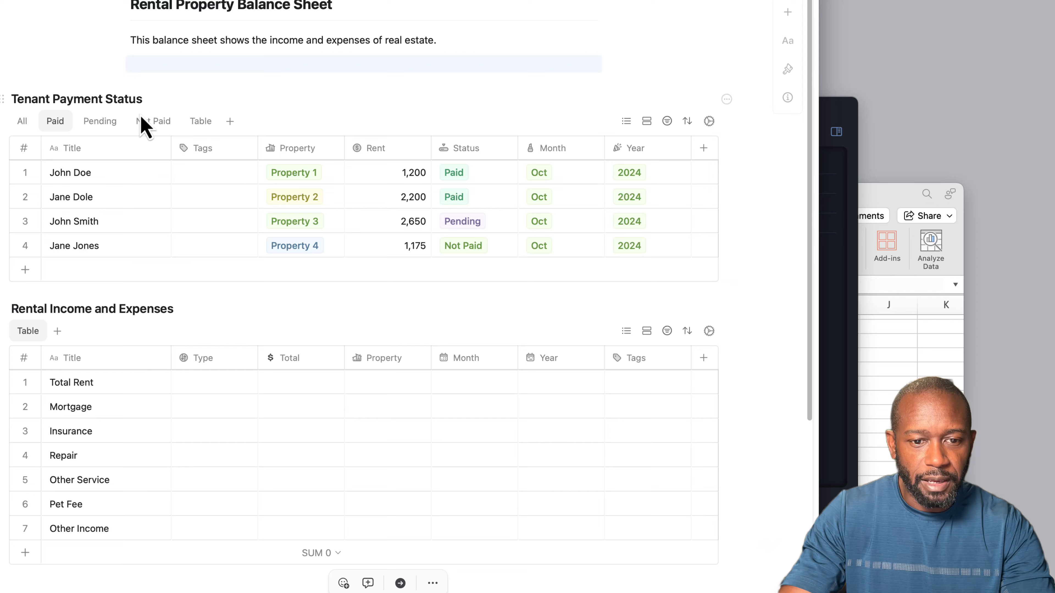
# Step: Filter the Paid view of Tenant Payment Status to rows whose Status is any of Paid, and save the filter to the view
pyautogui.click(666, 123)
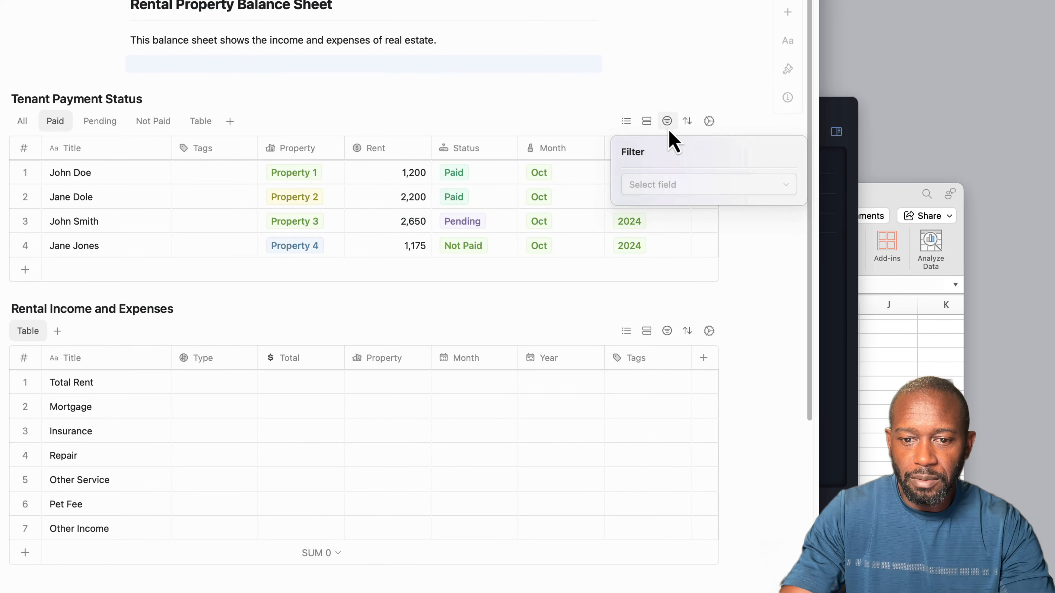
pyautogui.click(666, 187)
pyautogui.click(665, 265)
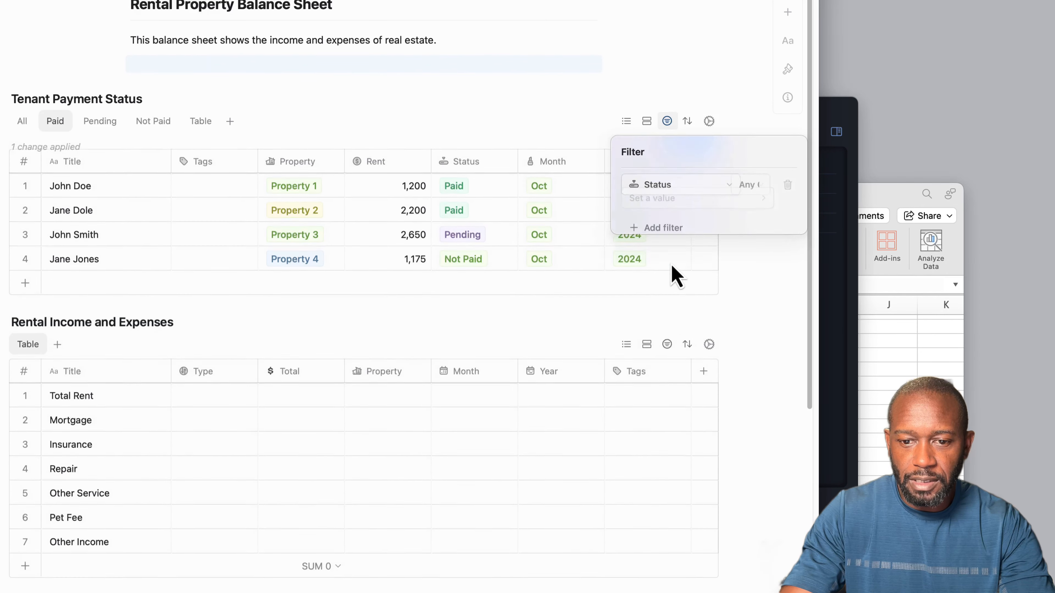
pyautogui.click(701, 211)
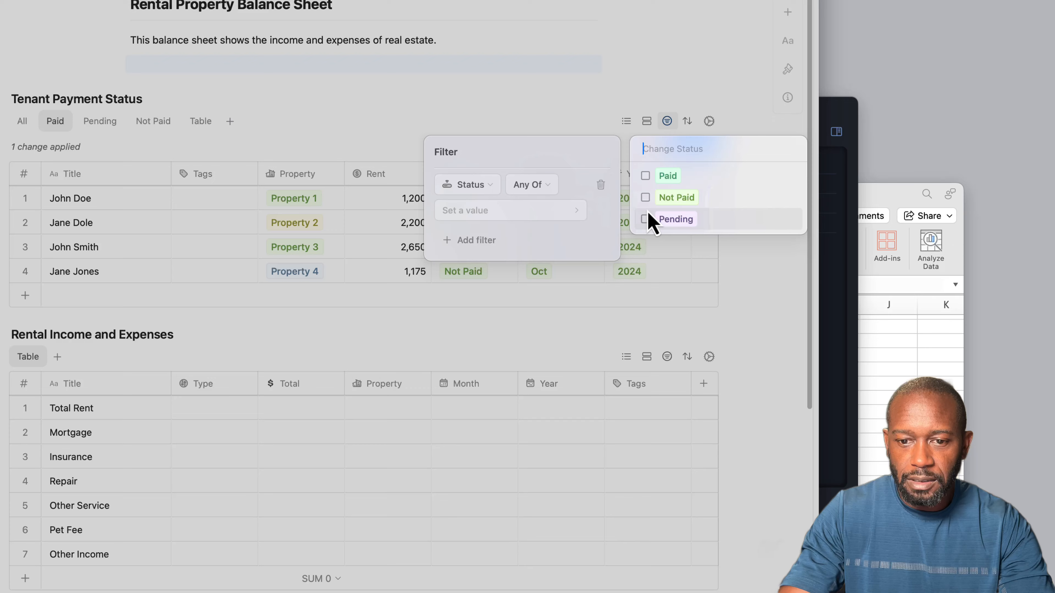
pyautogui.click(646, 177)
pyautogui.click(569, 246)
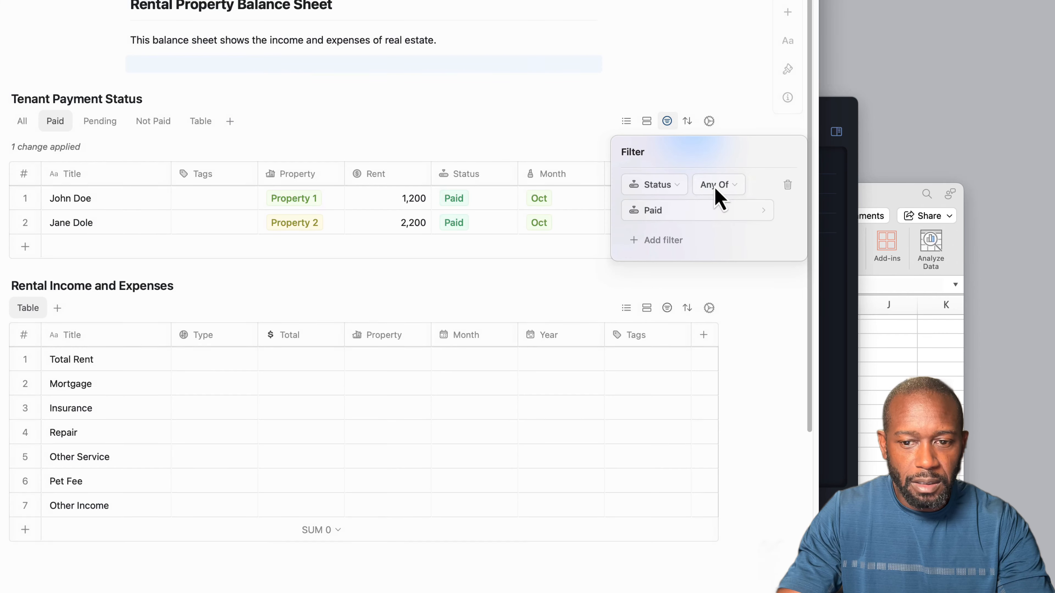
pyautogui.click(549, 141)
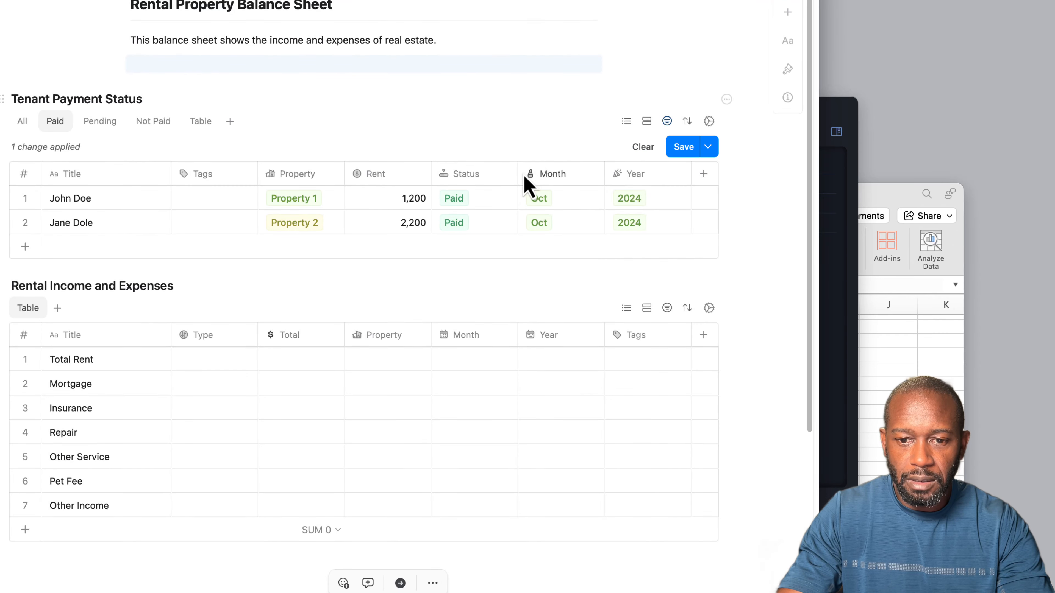
pyautogui.click(683, 149)
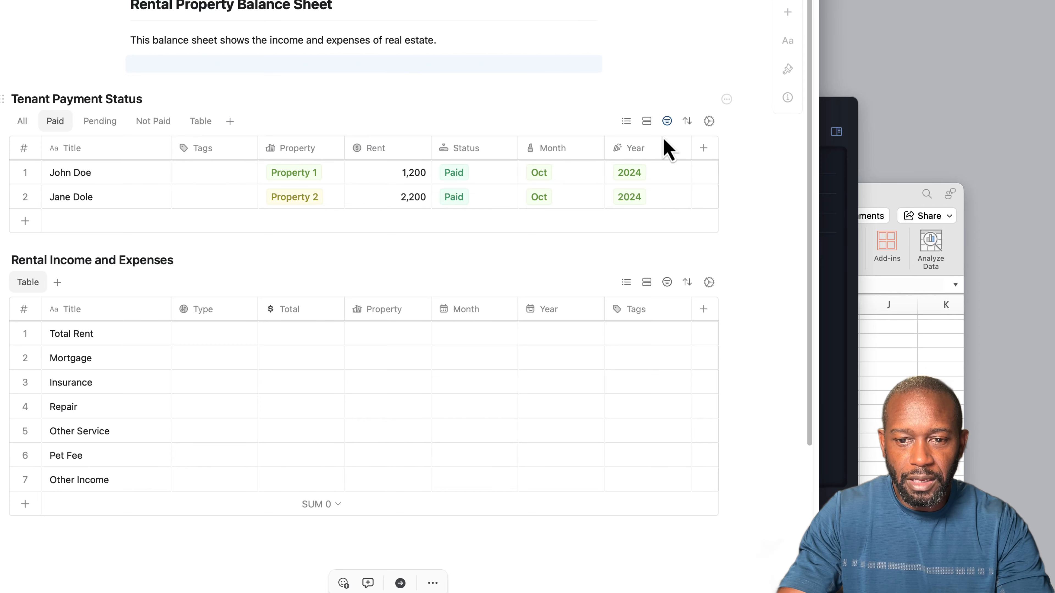
# Step: Filter the Pending view of Tenant Payment Status to rows whose Status is any of Pending, and save the filter to the view
pyautogui.click(113, 127)
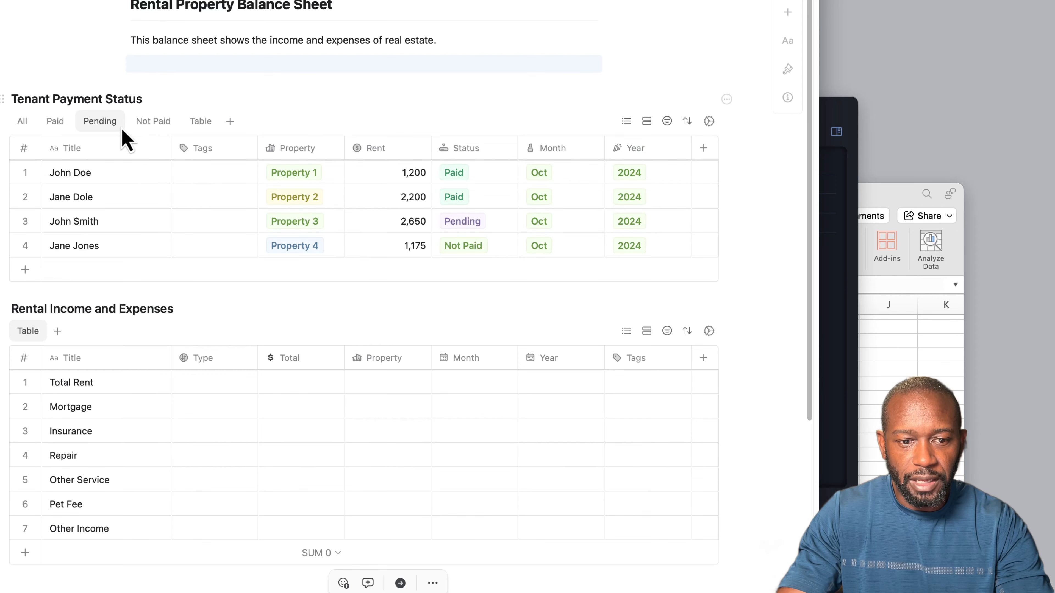
pyautogui.click(665, 123)
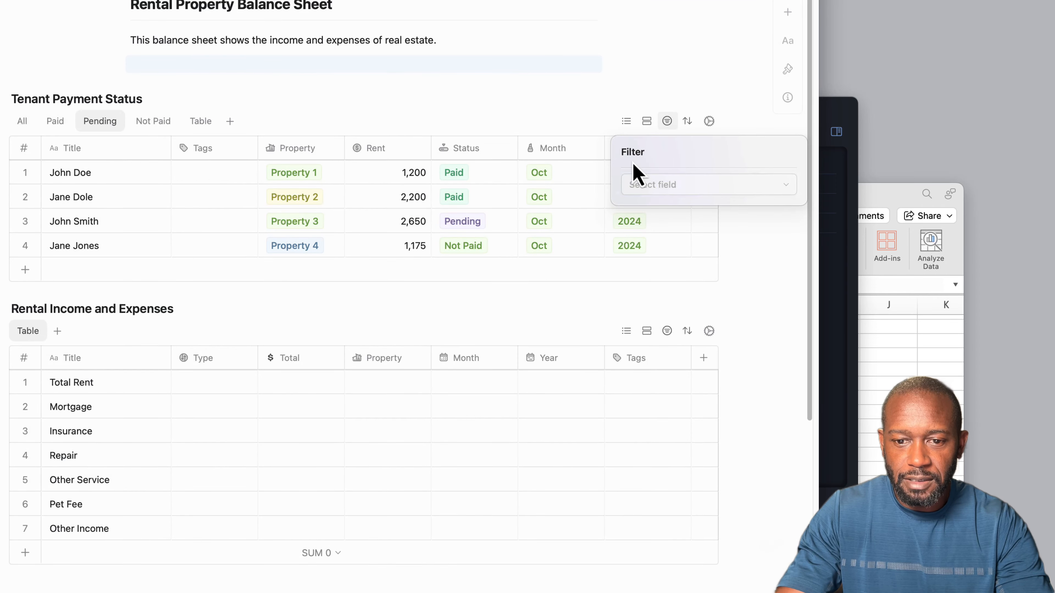
pyautogui.click(640, 186)
pyautogui.click(657, 266)
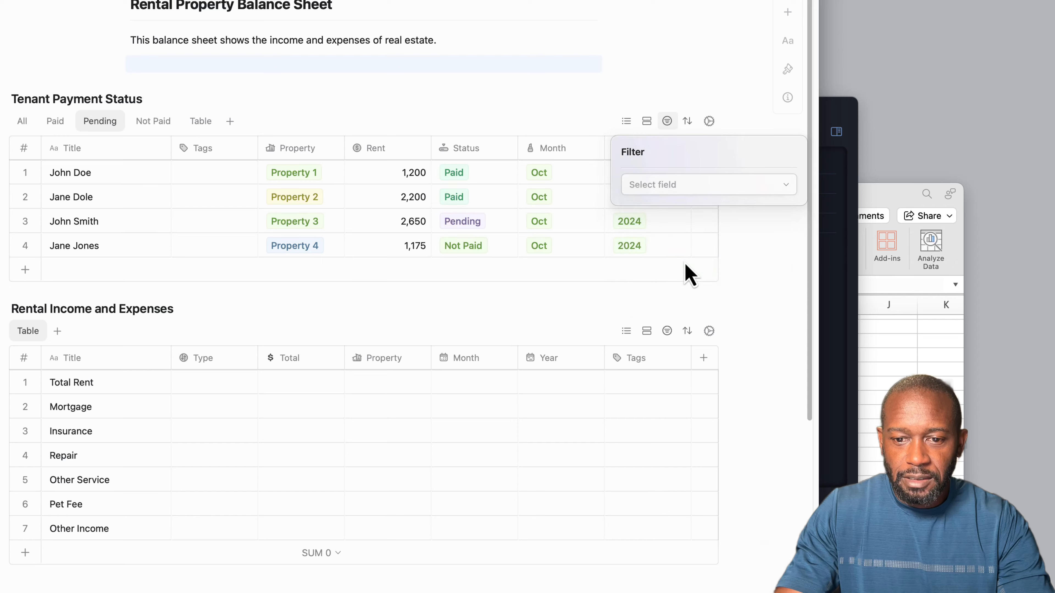
pyautogui.click(675, 212)
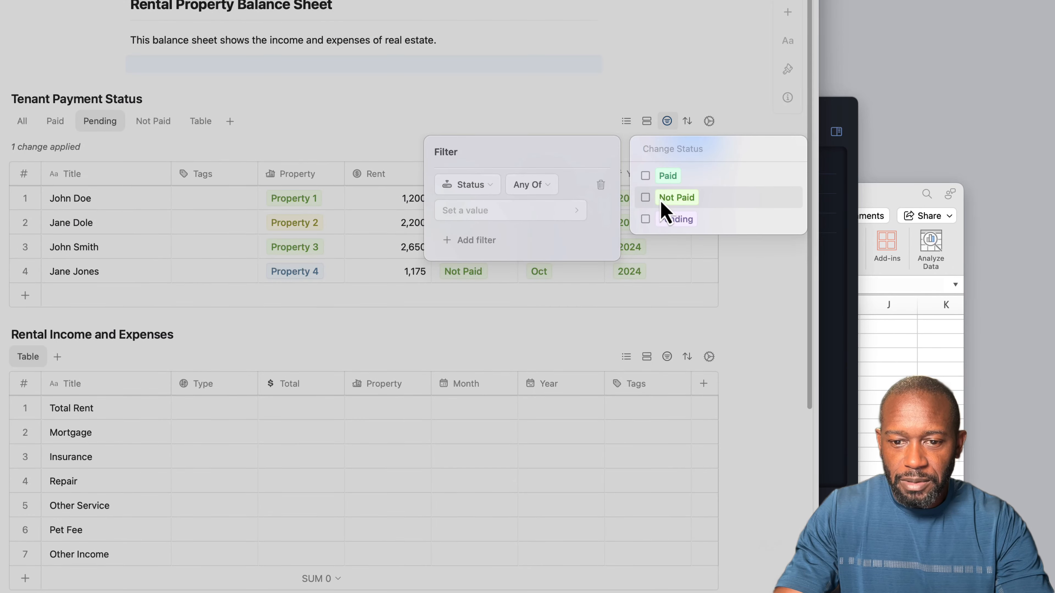
pyautogui.click(647, 220)
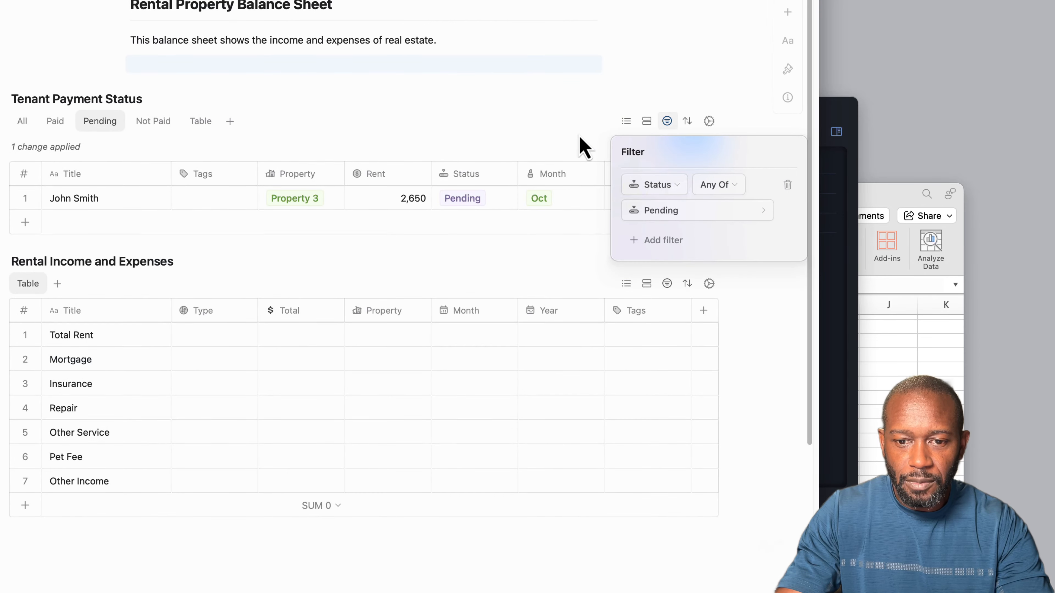
pyautogui.click(584, 147)
pyautogui.click(684, 148)
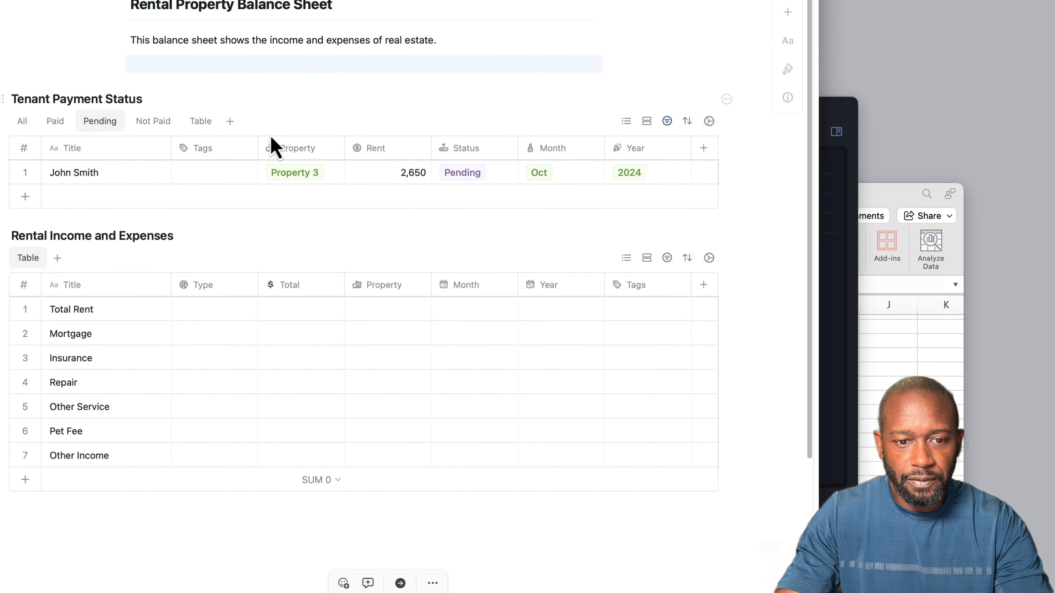
# Step: Filter the Not Paid view of Tenant Payment Status to rows whose Status is any of Not Paid, and save the filter to the view
pyautogui.click(152, 121)
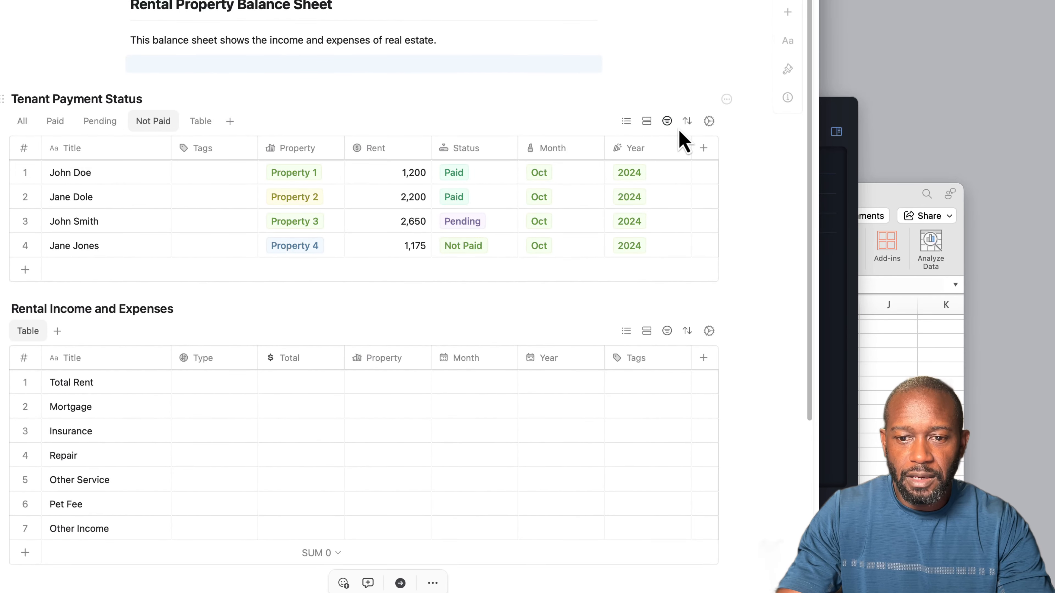
pyautogui.click(668, 121)
pyautogui.click(673, 194)
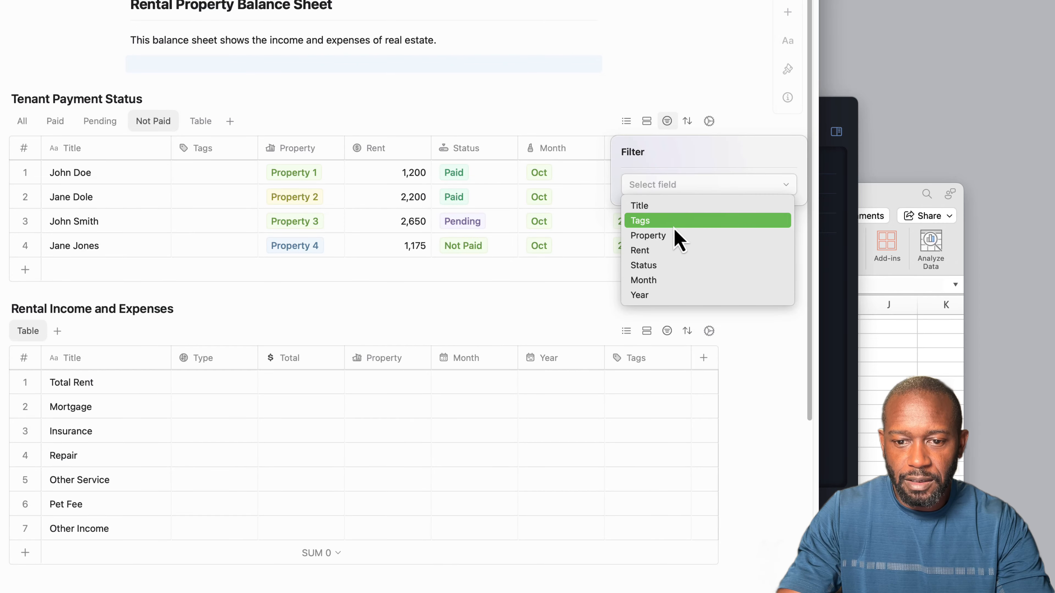
pyautogui.click(667, 266)
pyautogui.click(675, 215)
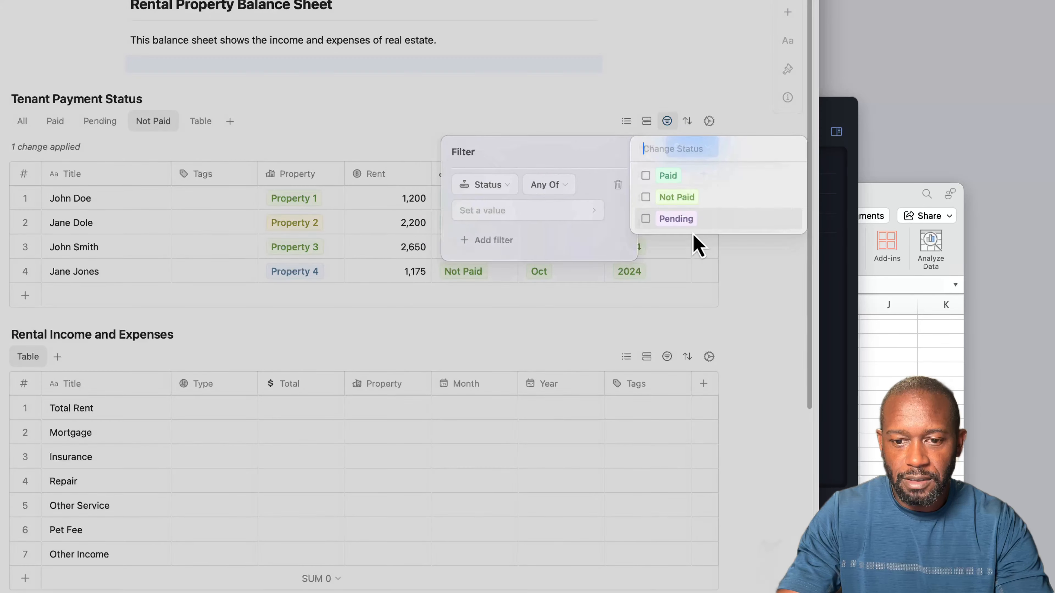
pyautogui.click(646, 198)
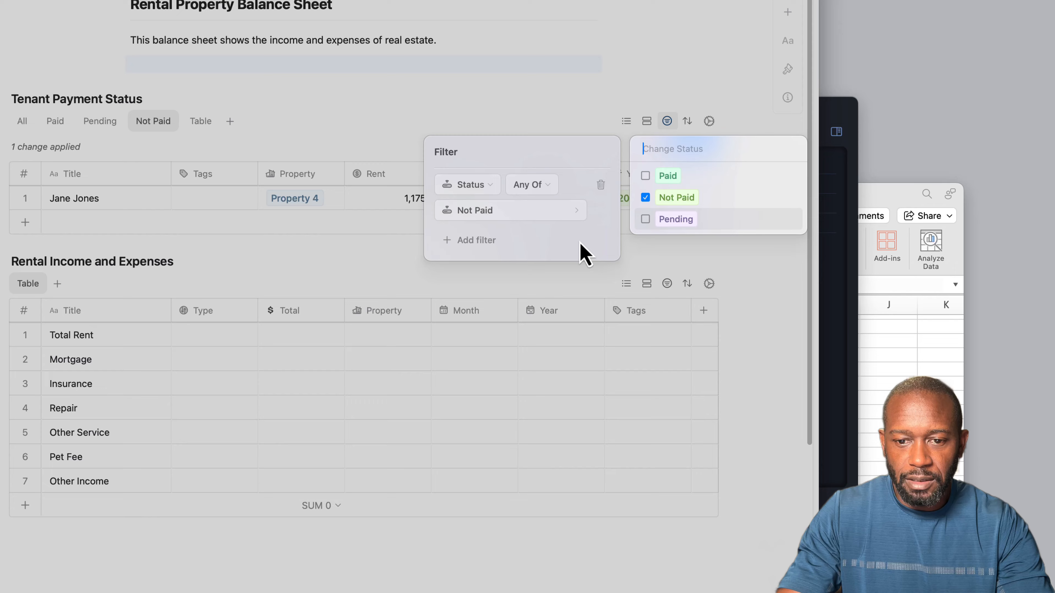
pyautogui.click(586, 249)
pyautogui.click(584, 148)
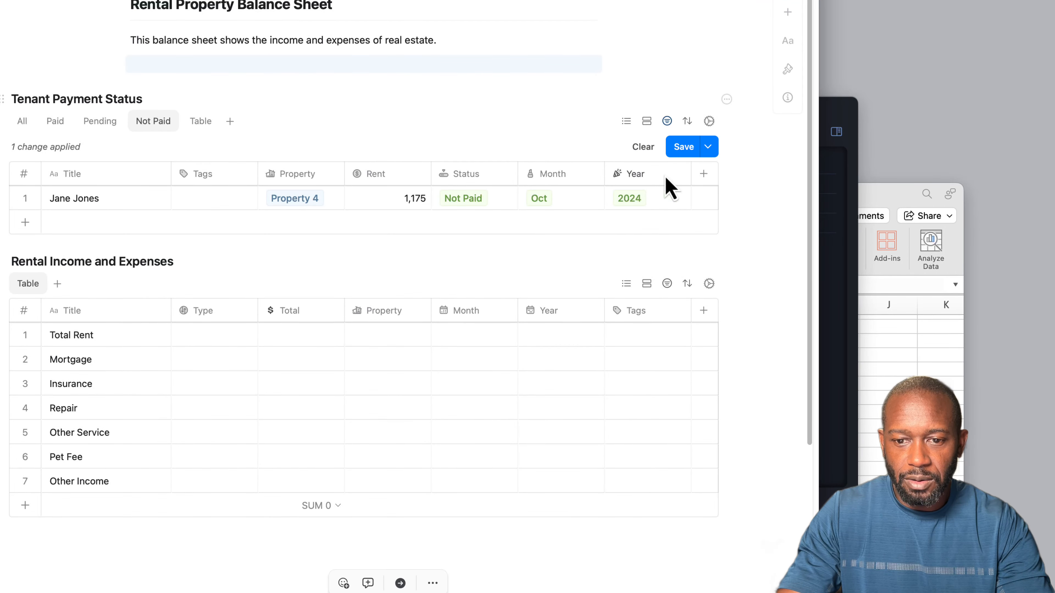
pyautogui.click(709, 151)
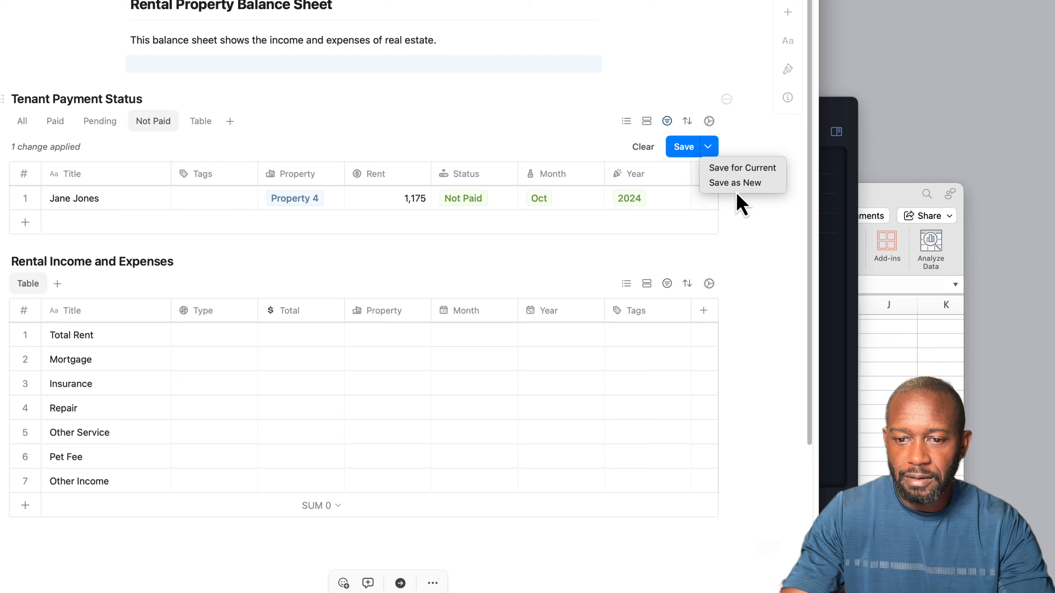
pyautogui.click(682, 155)
pyautogui.click(683, 156)
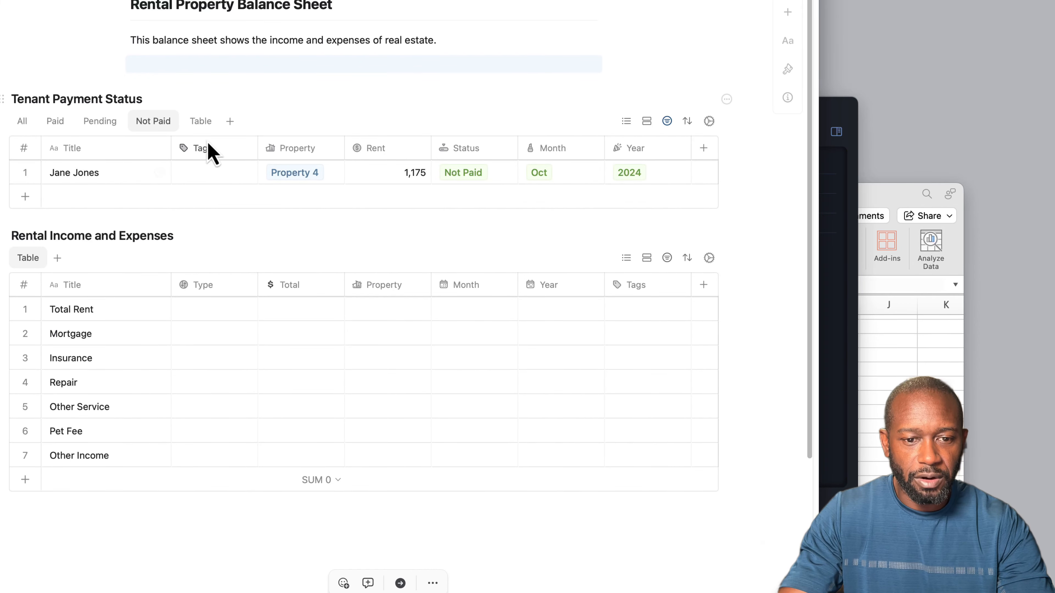
# Step: Group the Table view of Tenant Payment Status by Status and save the grouping to the view
pyautogui.click(202, 127)
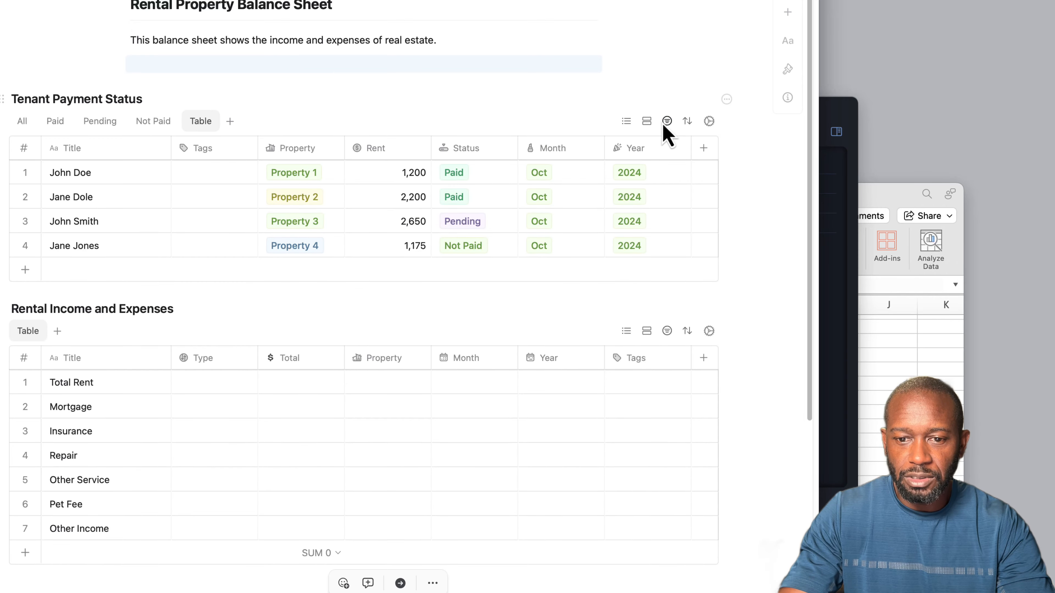
pyautogui.click(647, 124)
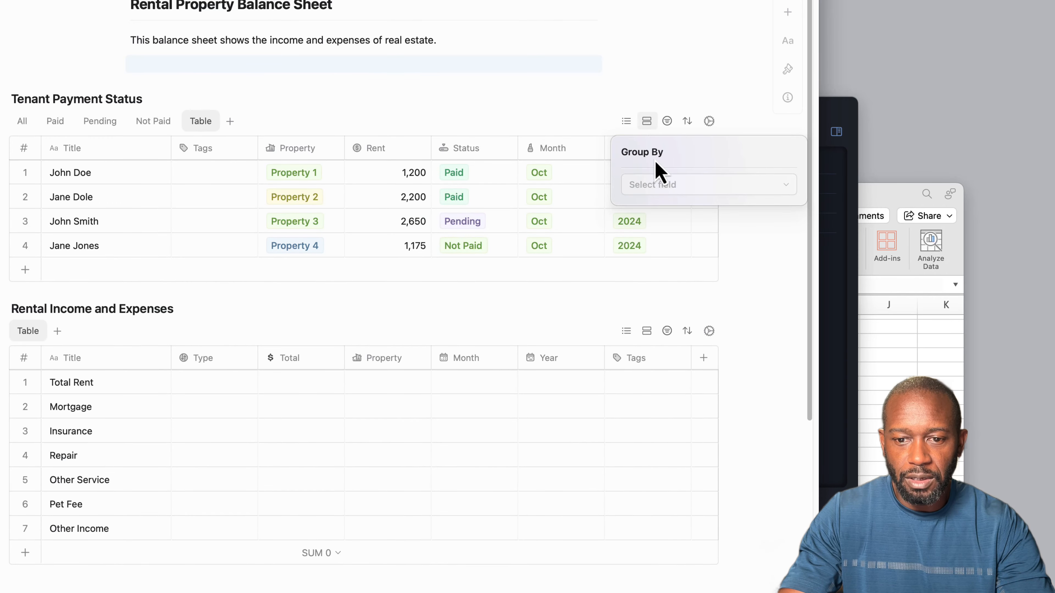
pyautogui.click(586, 155)
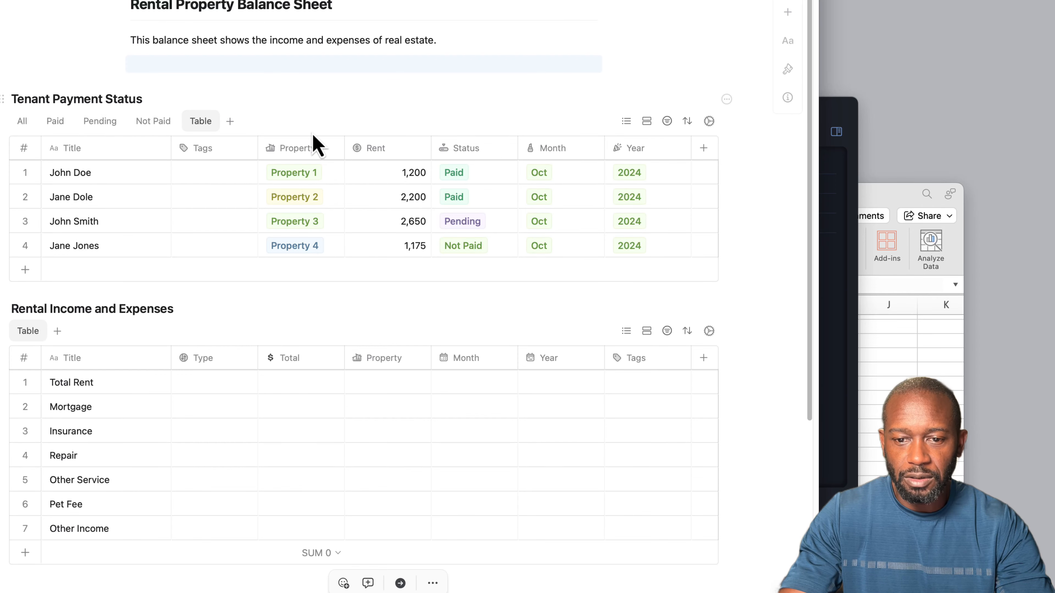
pyautogui.click(646, 125)
pyautogui.click(673, 185)
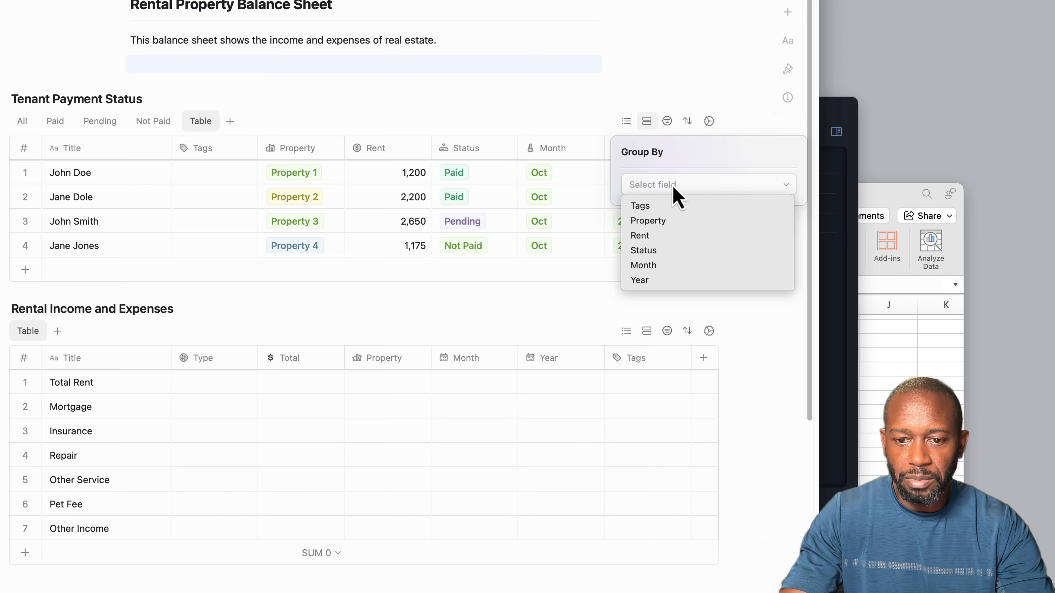
pyautogui.click(664, 251)
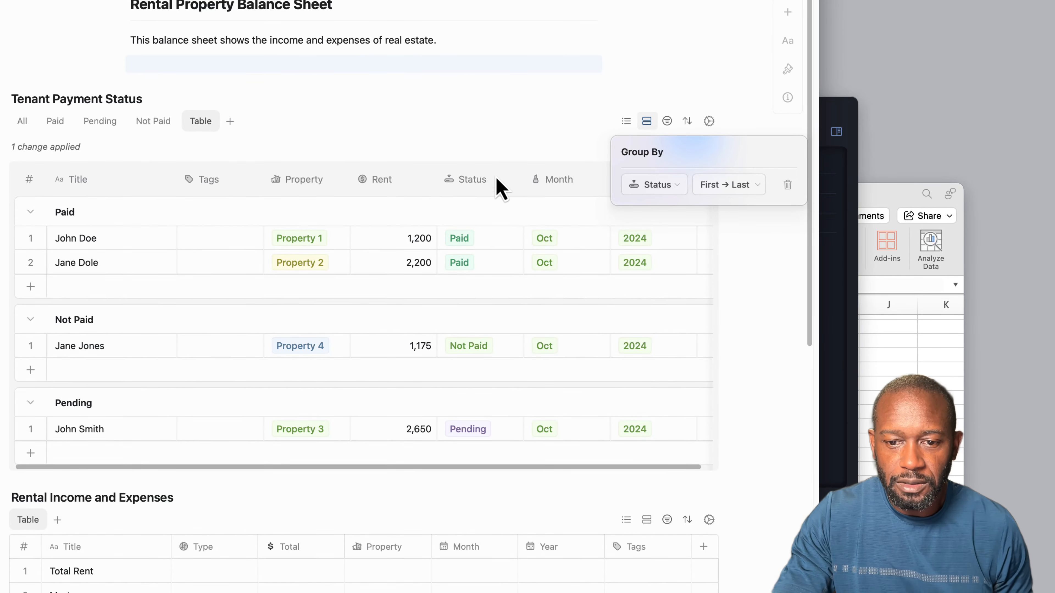
pyautogui.click(567, 151)
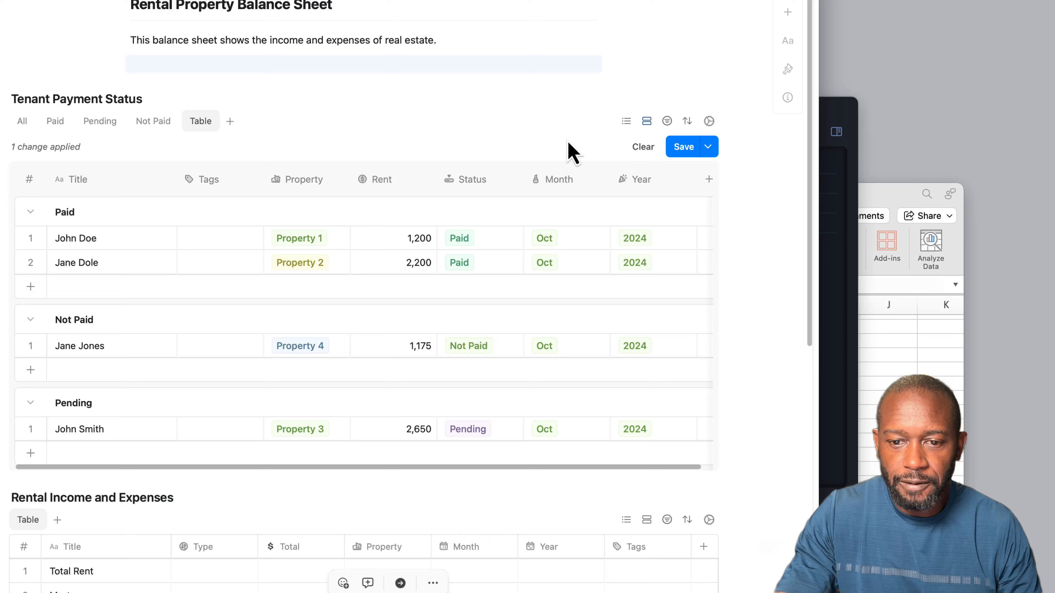
pyautogui.click(682, 149)
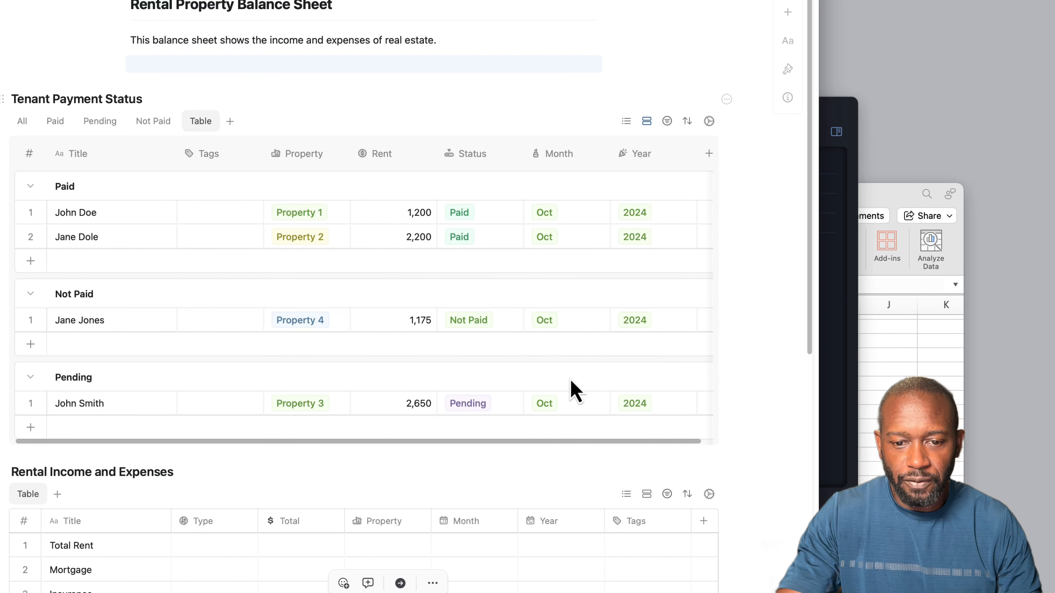
pyautogui.scroll(-3, 471, 380)
pyautogui.scroll(3, 476, 382)
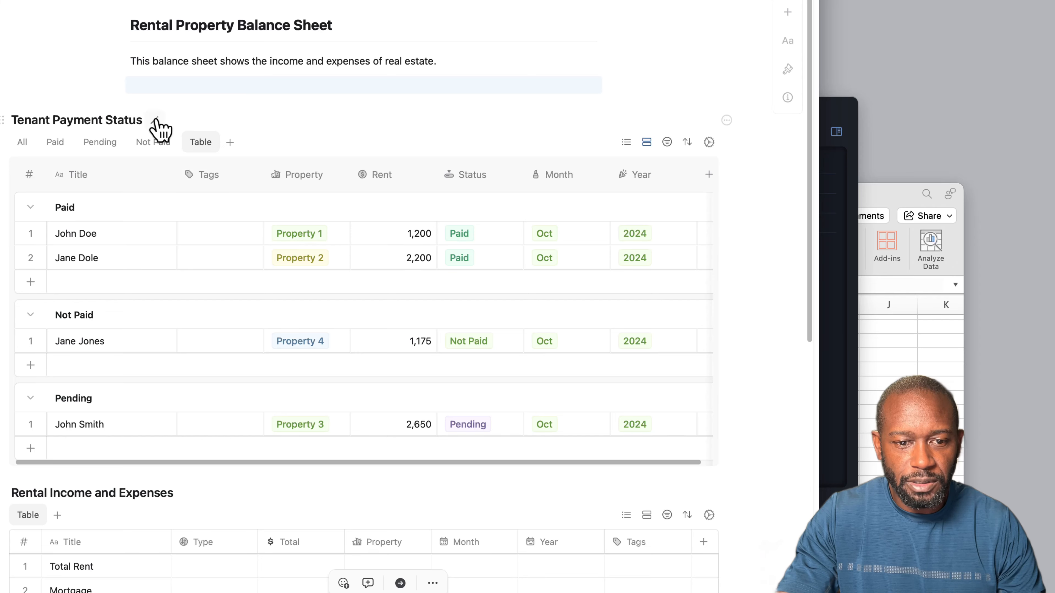
pyautogui.click(156, 121)
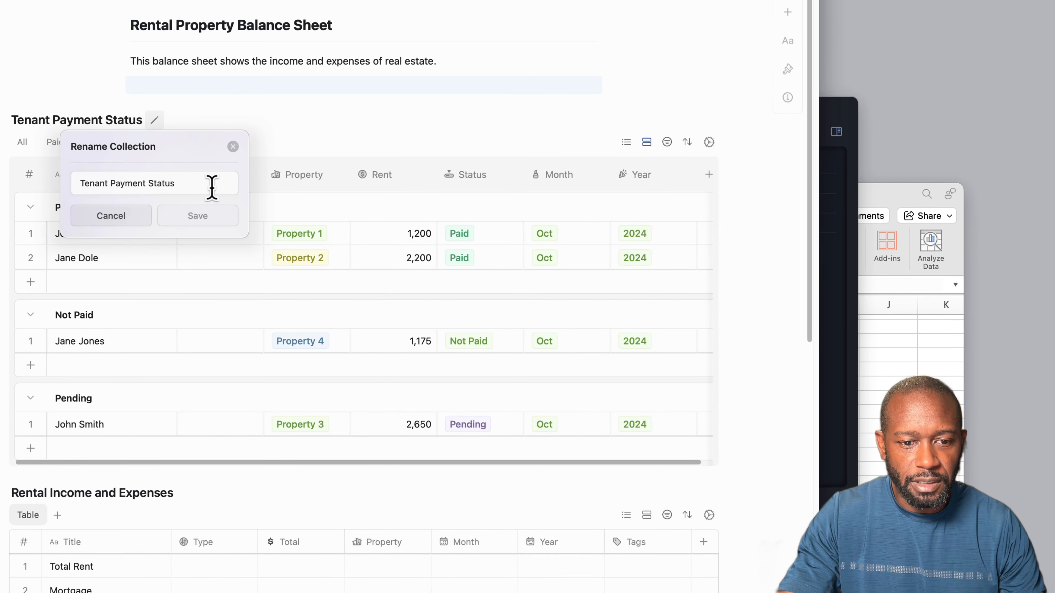
pyautogui.click(110, 218)
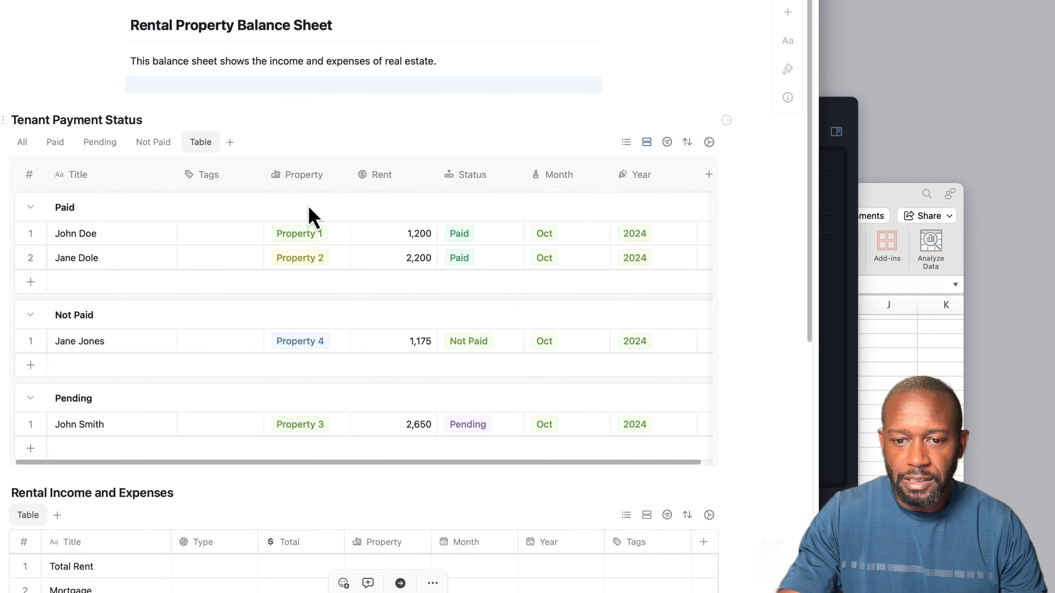
pyautogui.click(477, 110)
# Step: Set the Type of the Total Rent row in Rental Income and Expenses to Income
pyautogui.scroll(-4, 478, 206)
pyautogui.scroll(4, 263, 204)
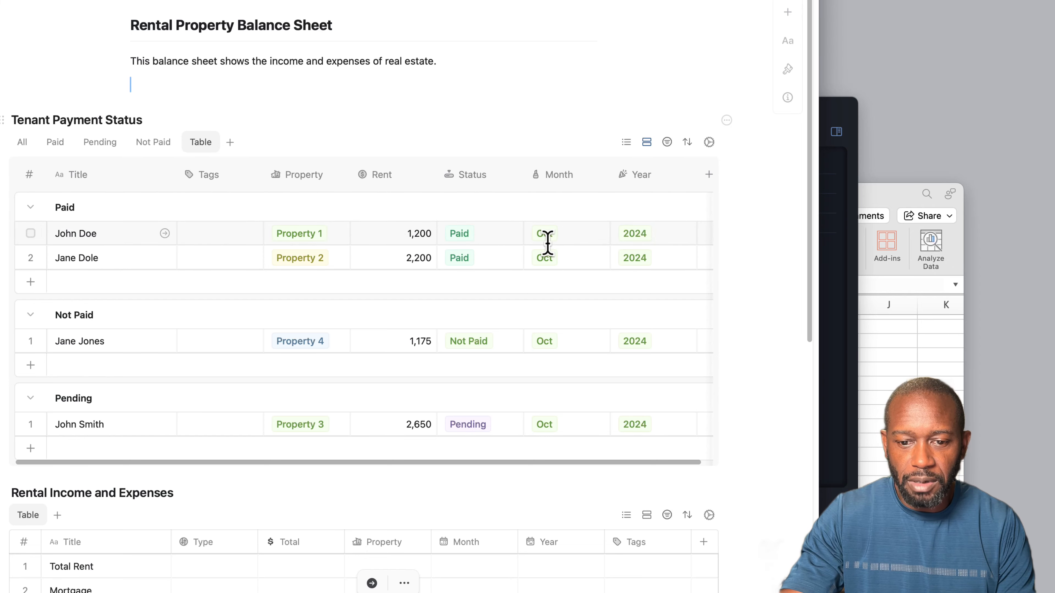
pyautogui.scroll(-5, 520, 342)
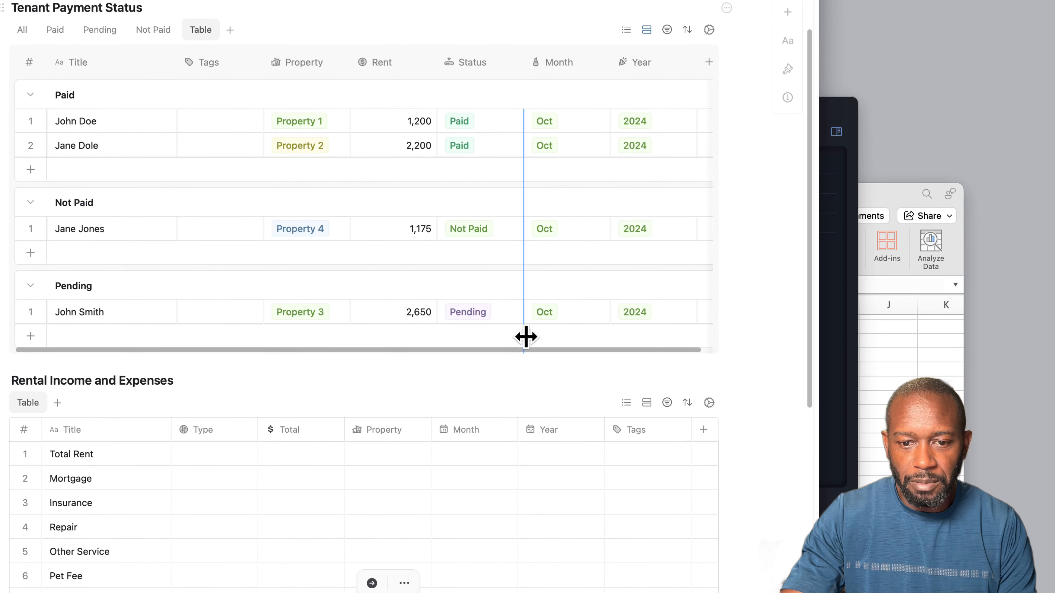
pyautogui.scroll(1, 525, 337)
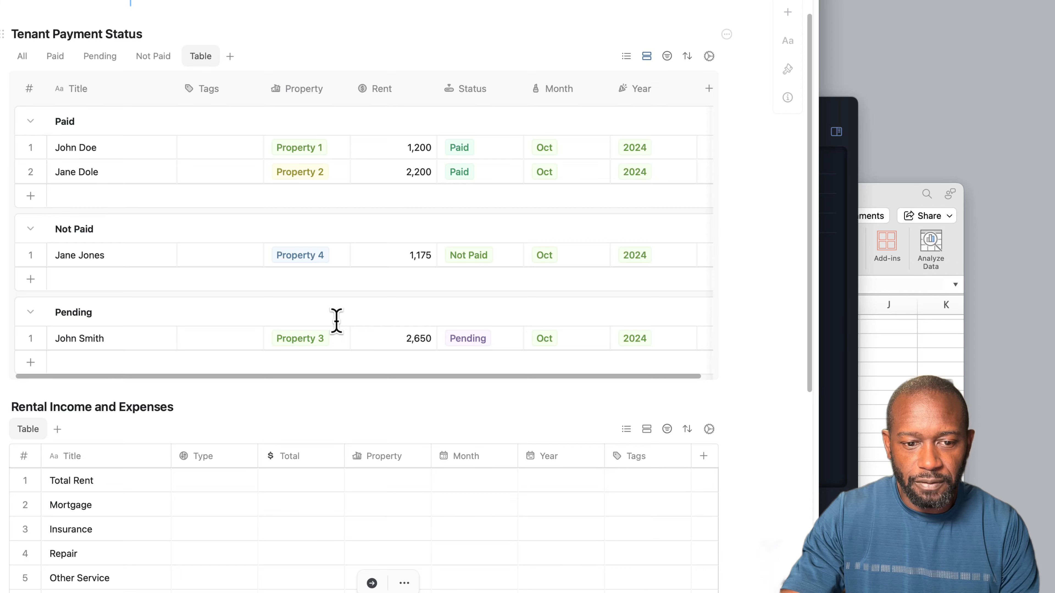
pyautogui.scroll(-5, 559, 291)
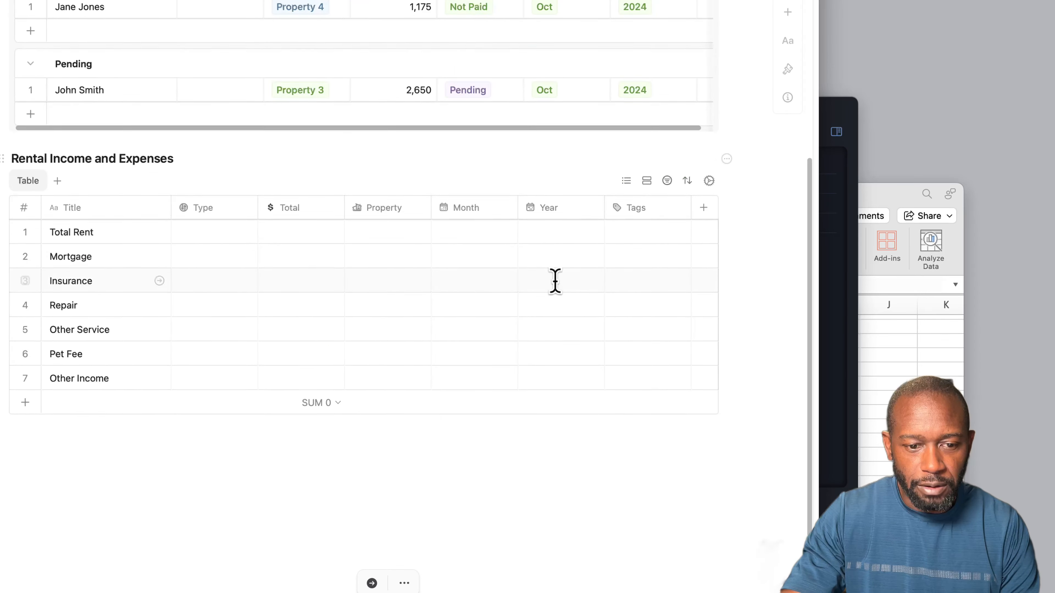
pyautogui.scroll(-2, 555, 281)
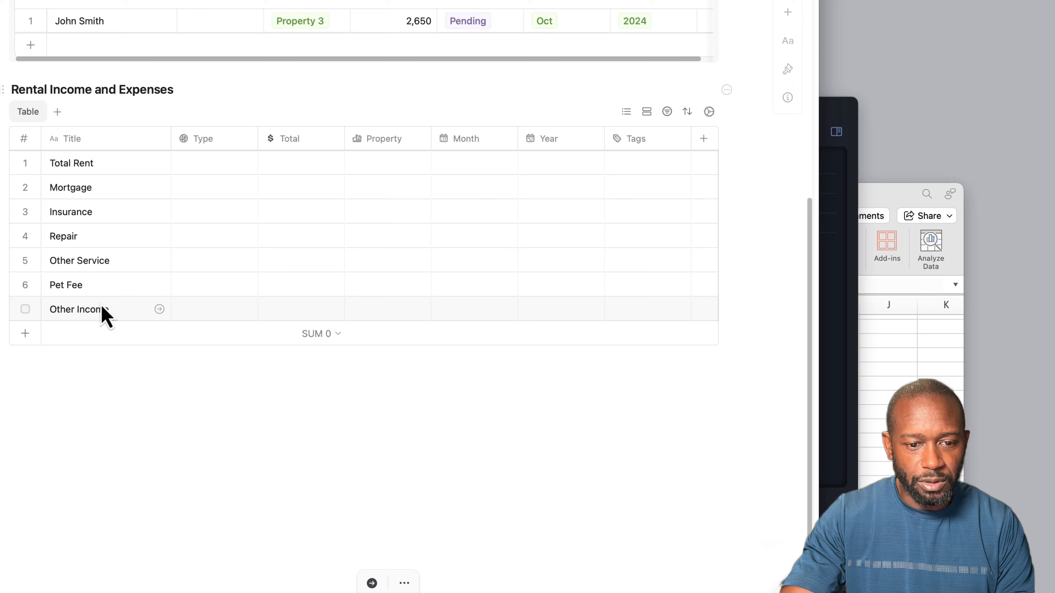
pyautogui.click(219, 164)
pyautogui.click(229, 168)
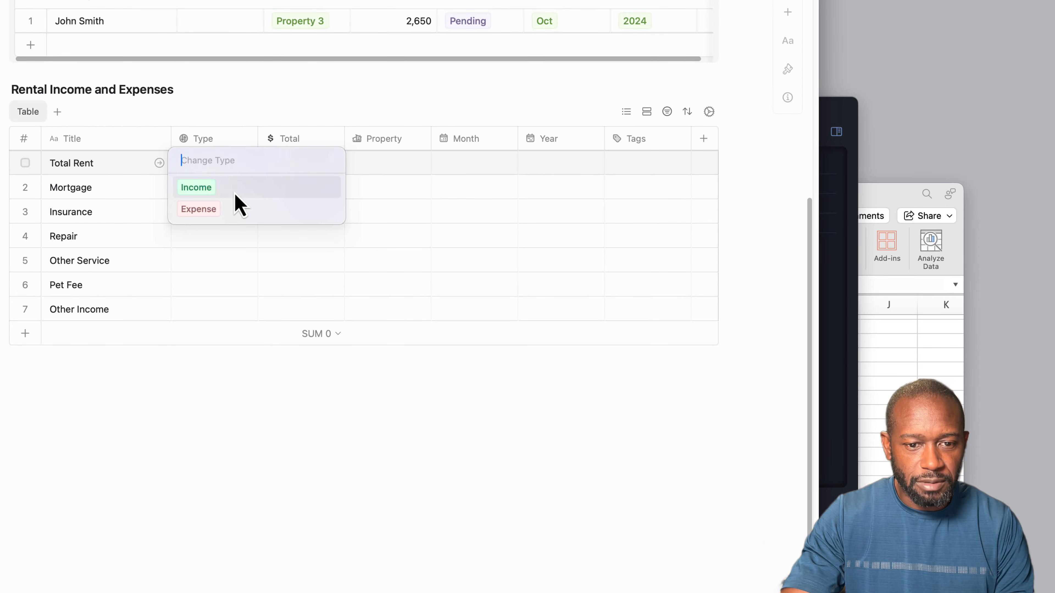
pyautogui.click(213, 190)
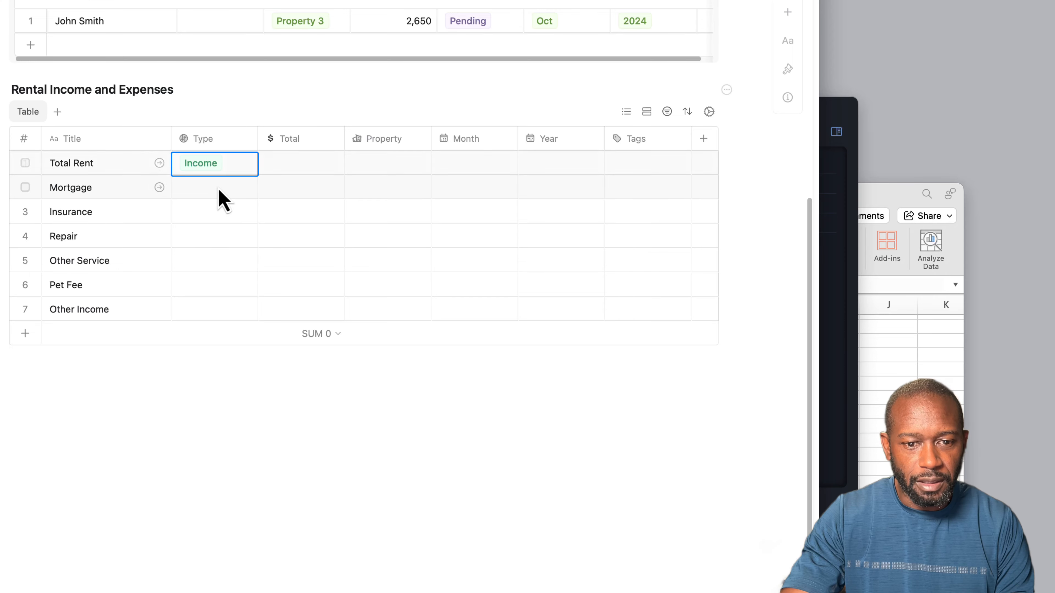
# Step: Set the Type of the Mortgage, Insurance, Repair and Other Service rows to Expense
pyautogui.click(219, 189)
pyautogui.click(208, 195)
pyautogui.click(223, 233)
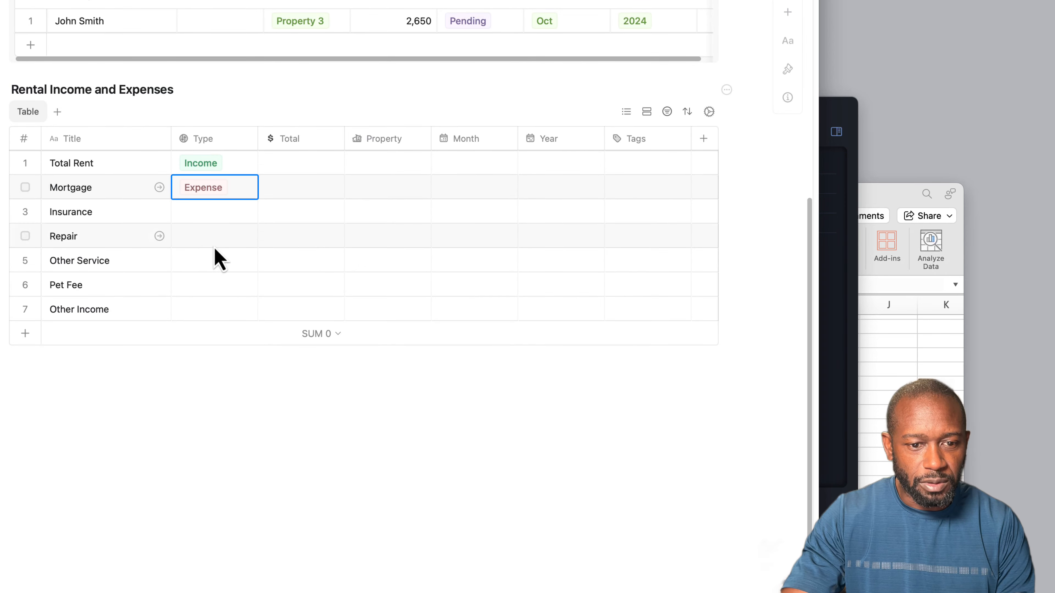
pyautogui.click(211, 214)
pyautogui.click(210, 258)
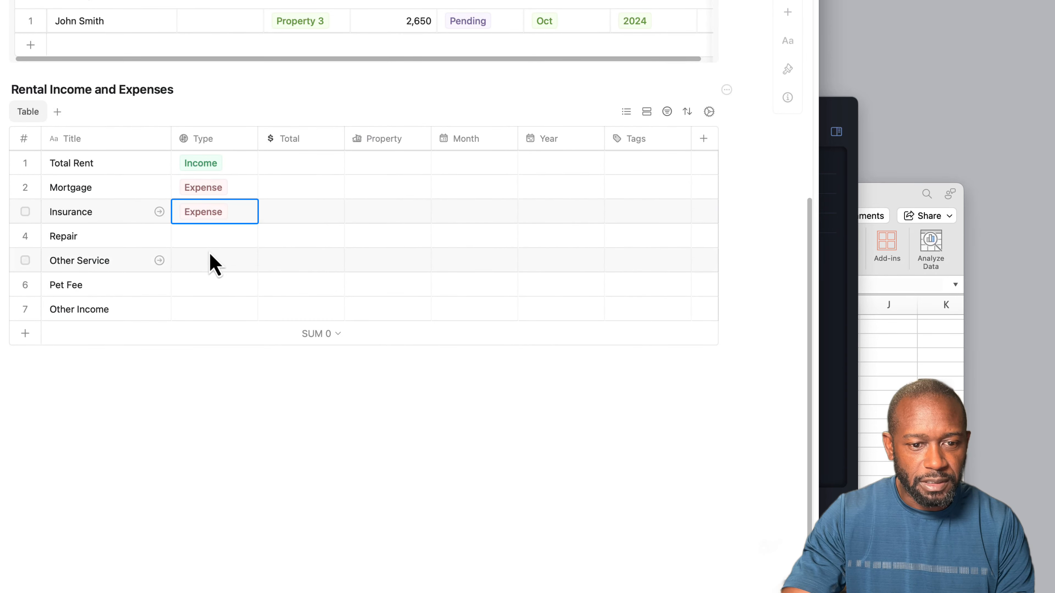
pyautogui.click(210, 239)
pyautogui.click(210, 239)
pyautogui.click(216, 281)
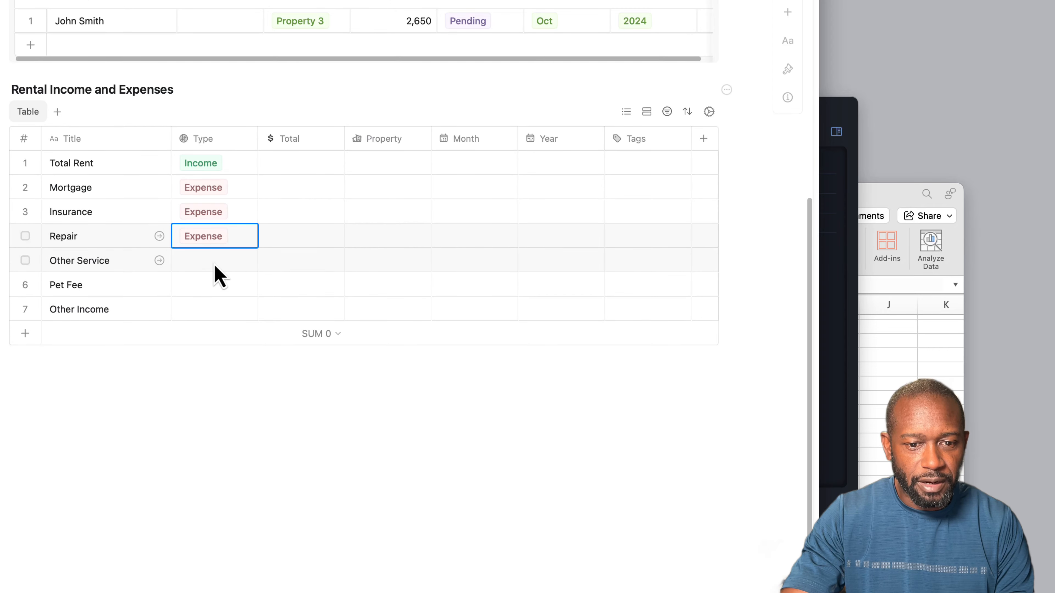
pyautogui.click(214, 263)
pyautogui.click(215, 263)
pyautogui.click(221, 307)
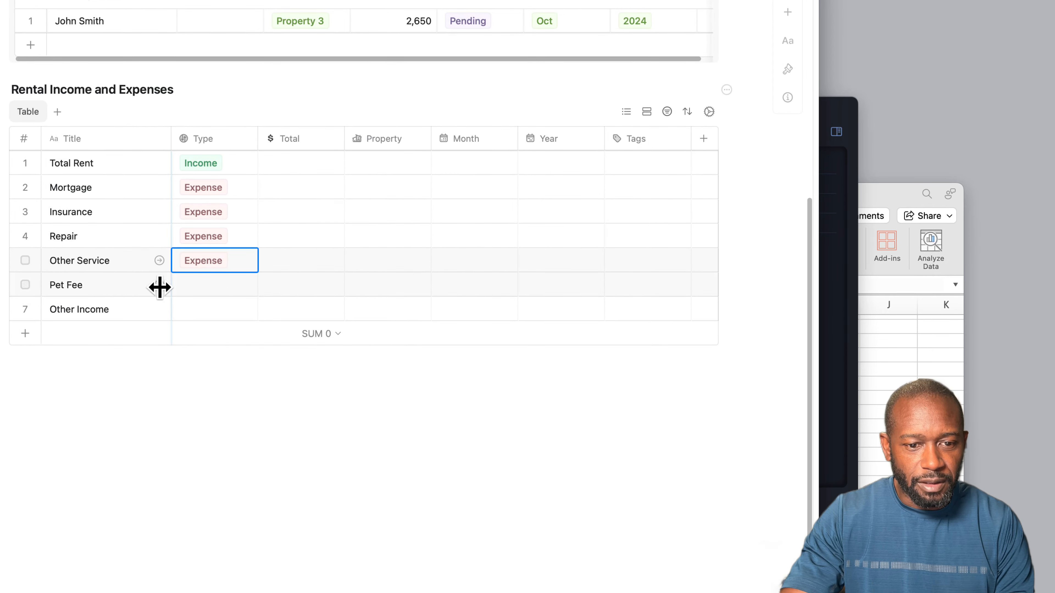
# Step: Set the Type of the Pet Fee and Other Income rows to Income
pyautogui.click(215, 288)
pyautogui.click(219, 309)
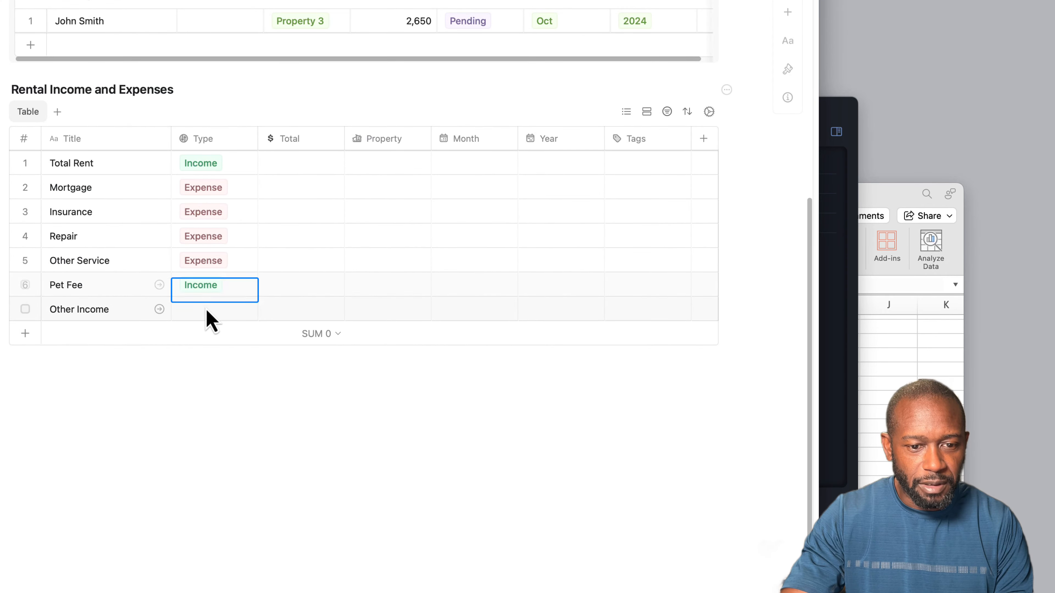
pyautogui.click(206, 310)
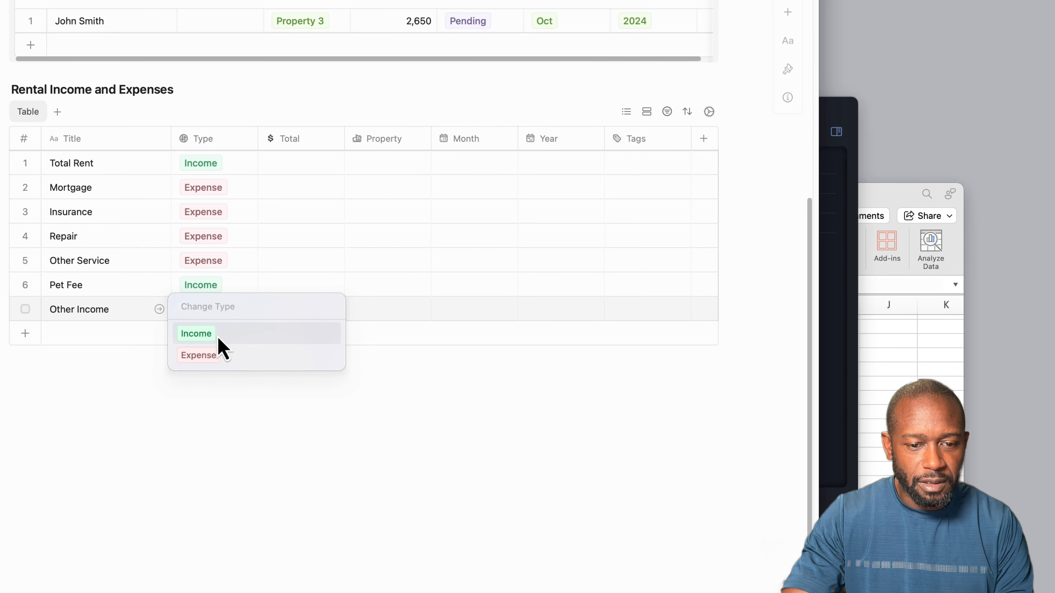
pyautogui.click(218, 338)
pyautogui.press('Escape')
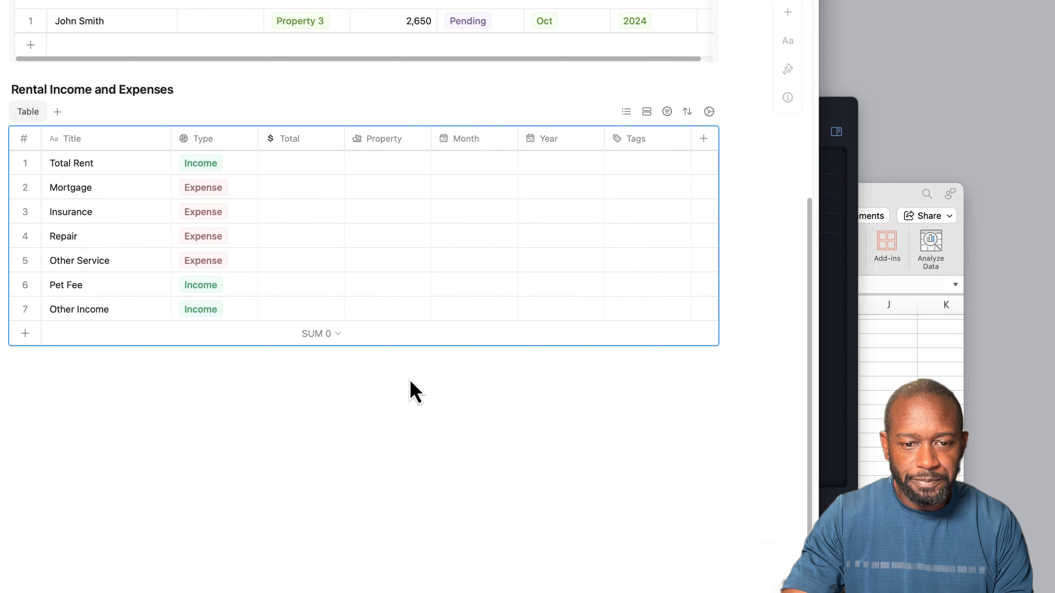
# Step: Assign Property 1 to the Total Rent, Mortgage and Insurance rows of Rental Income and Expenses
pyautogui.click(301, 172)
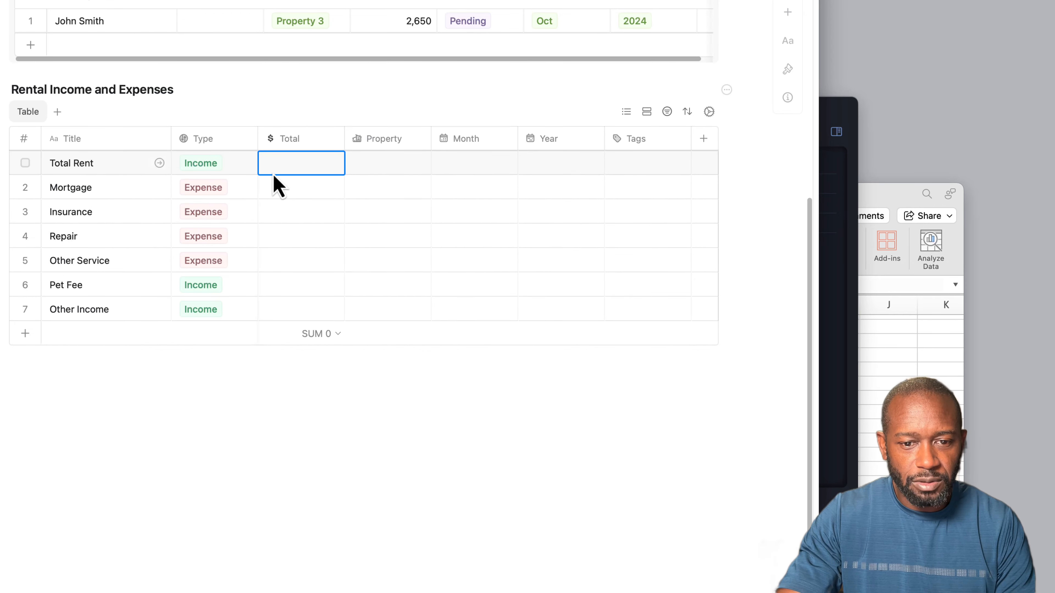
pyautogui.click(379, 168)
pyautogui.click(382, 163)
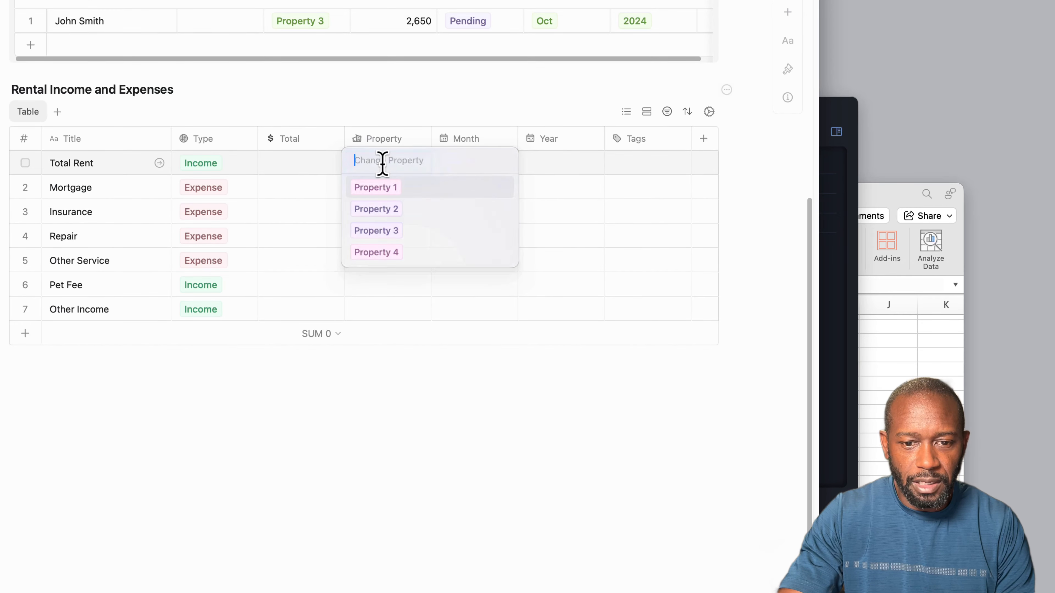
pyautogui.click(395, 189)
pyautogui.click(392, 194)
pyautogui.click(392, 195)
pyautogui.click(399, 212)
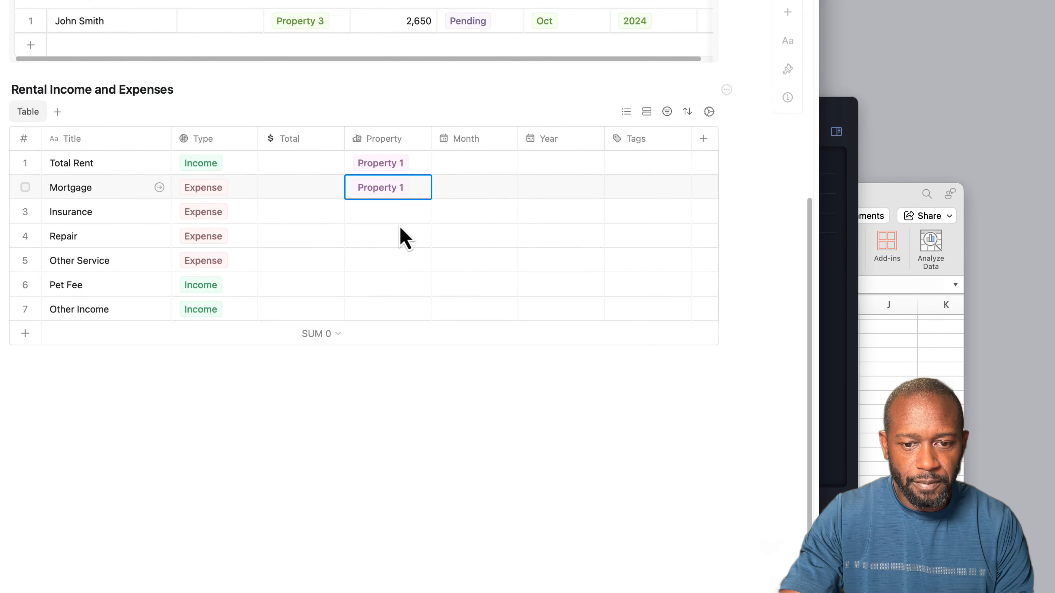
pyautogui.click(400, 214)
pyautogui.click(400, 216)
pyautogui.click(403, 239)
# Step: Assign Property 1 to the Repair, Other Service, Pet Fee and Other Income rows
pyautogui.click(403, 240)
pyautogui.click(403, 240)
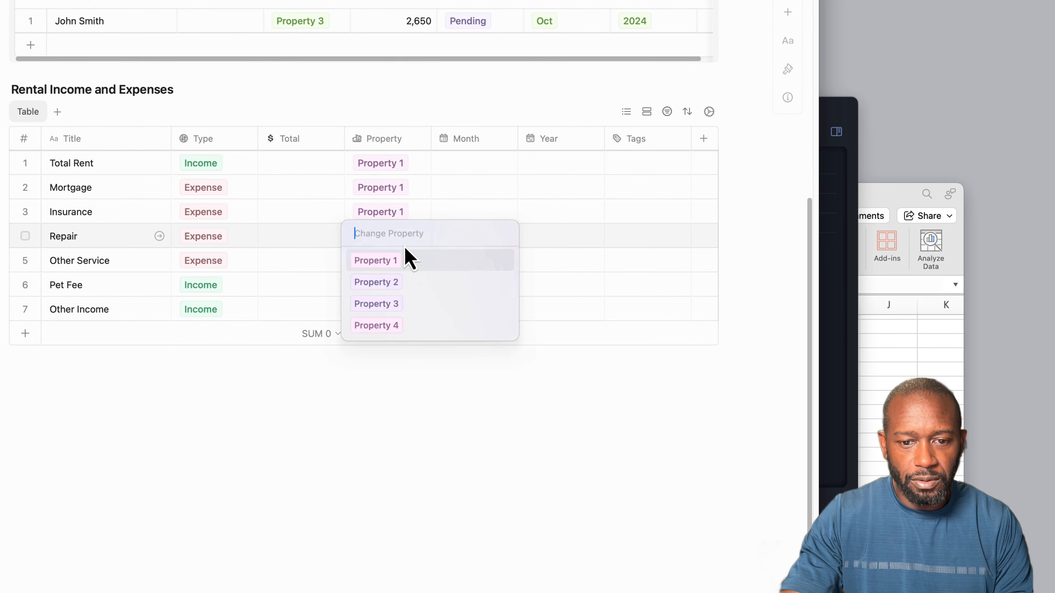
pyautogui.click(409, 259)
pyautogui.click(395, 262)
pyautogui.click(397, 266)
pyautogui.click(400, 282)
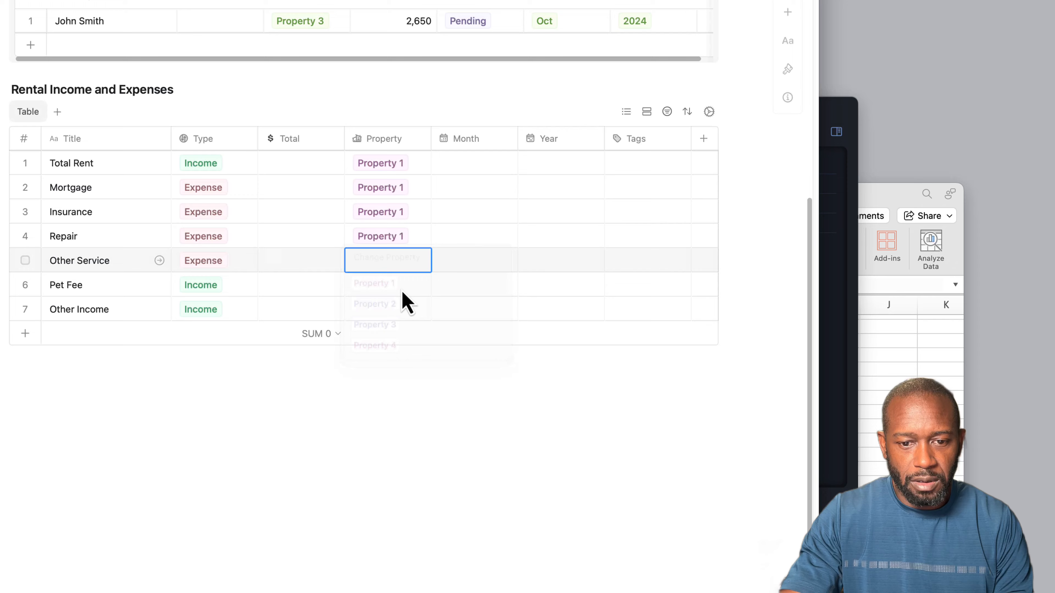
pyautogui.click(402, 291)
pyautogui.click(402, 293)
pyautogui.click(402, 307)
pyautogui.click(401, 314)
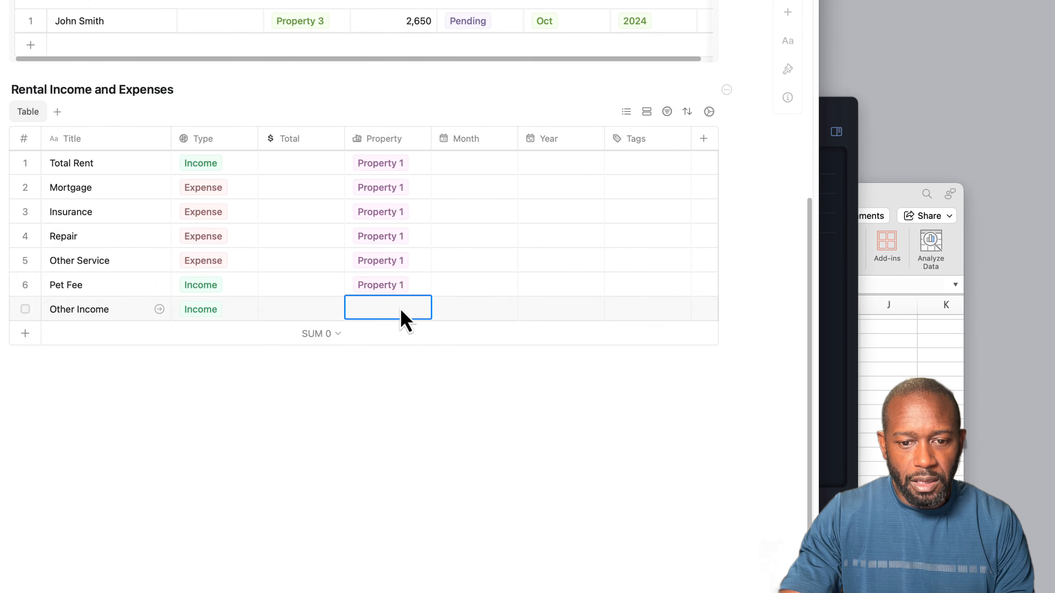
pyautogui.click(401, 315)
pyautogui.click(408, 333)
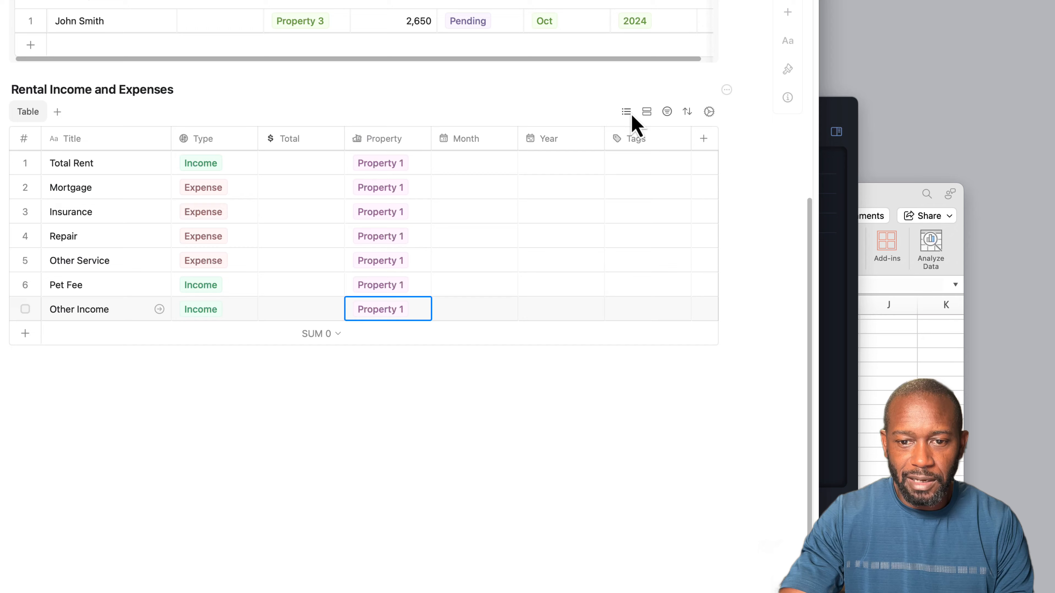
# Step: Try grouping the Rental Income and Expenses table by Type, and discard the view change
pyautogui.click(647, 112)
pyautogui.click(652, 176)
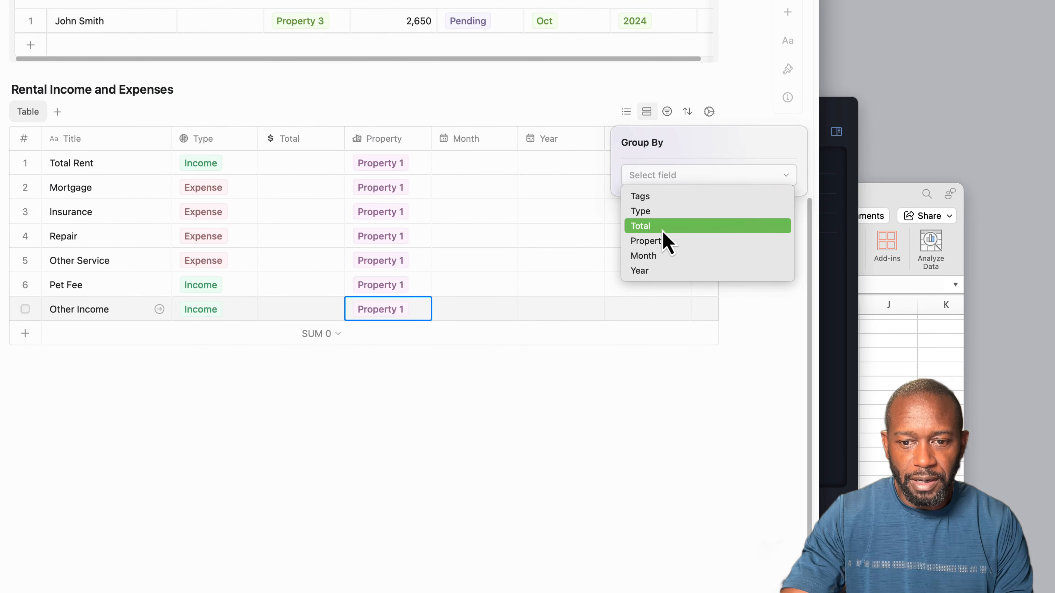
pyautogui.click(665, 212)
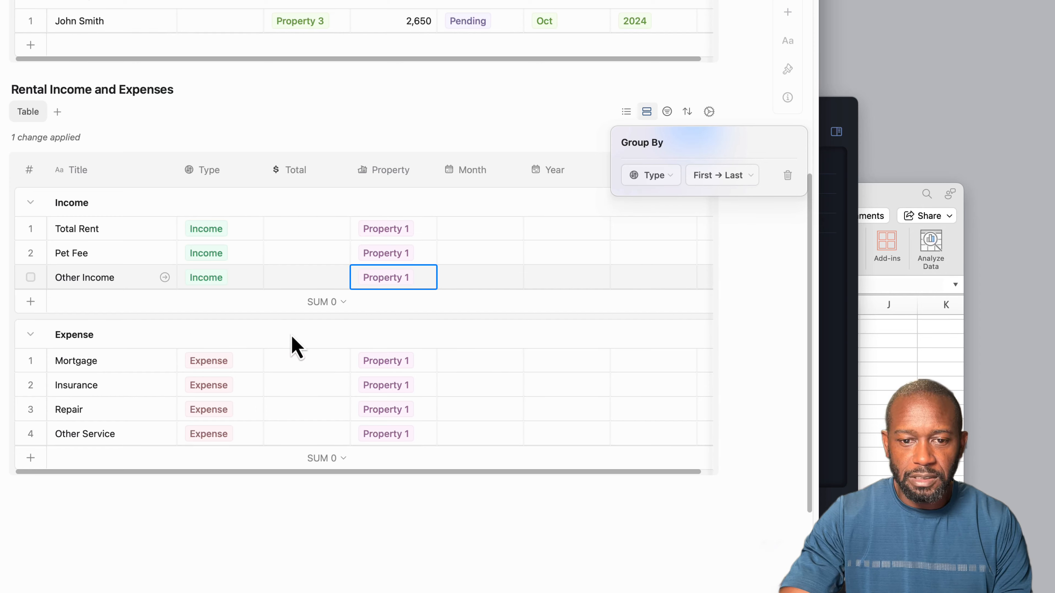
pyautogui.click(438, 111)
pyautogui.click(629, 144)
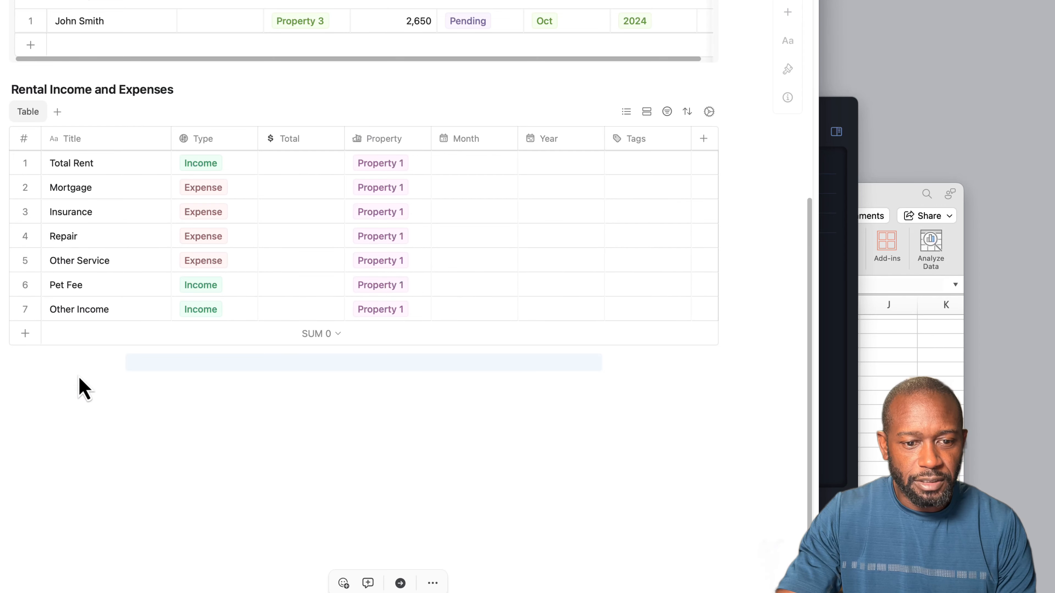
# Step: Add two blank rows below Other Income in the Rental Income and Expenses table
pyautogui.click(25, 334)
pyautogui.click(27, 338)
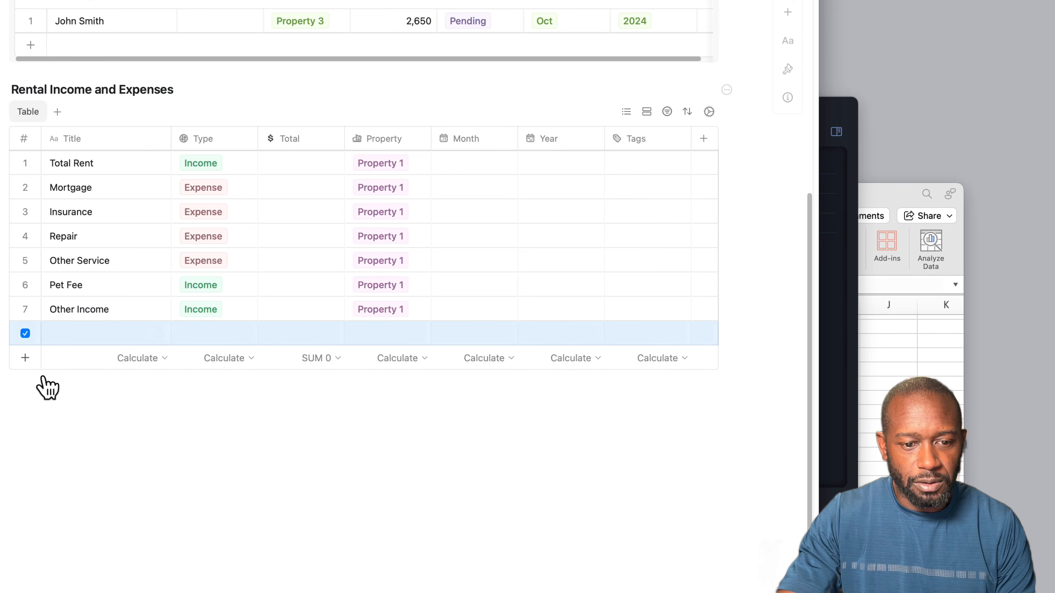
pyautogui.click(26, 337)
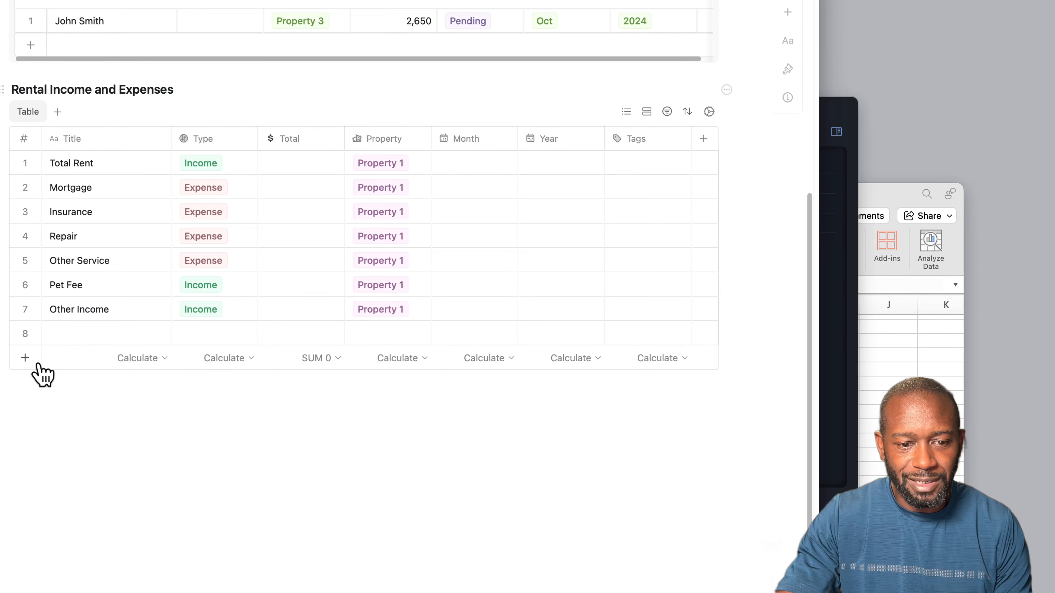
pyautogui.click(25, 359)
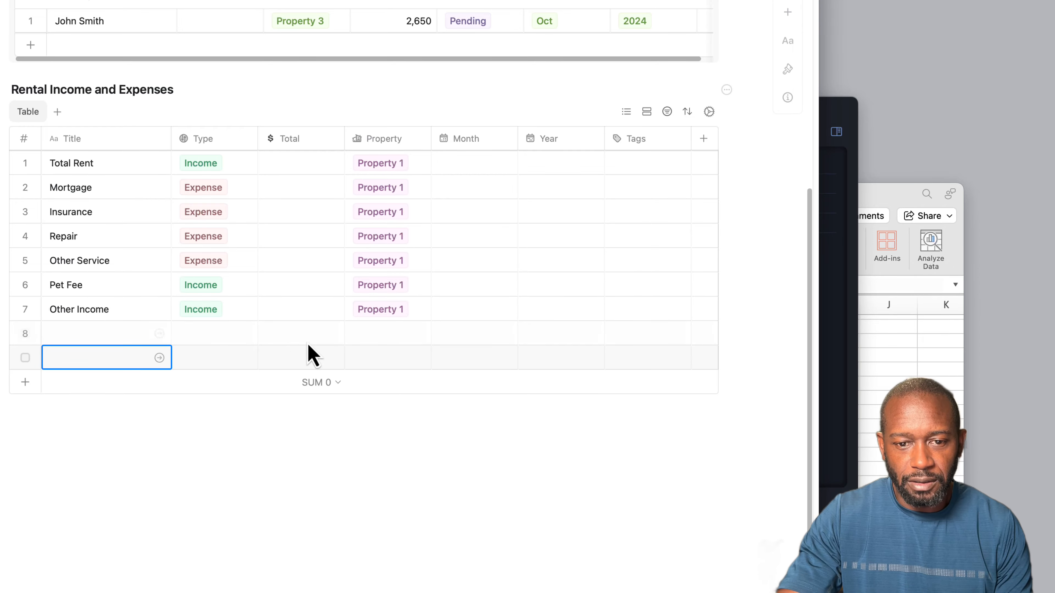
# Step: Add seven more blank rows at the end of Rental Income and Expenses, up to row 16
pyautogui.scroll(10, 320, 326)
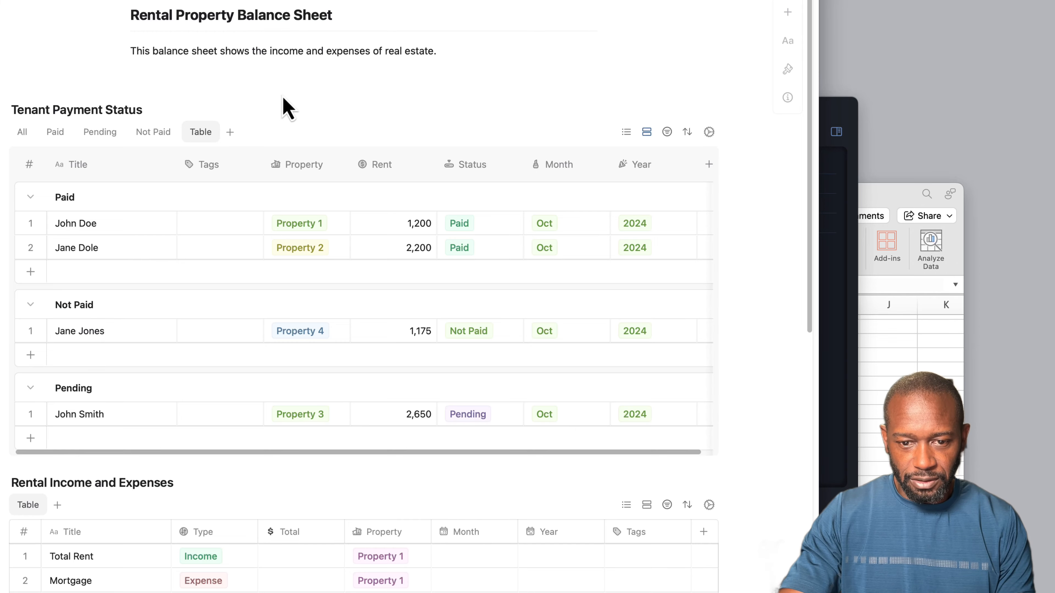
pyautogui.scroll(-9, 328, 191)
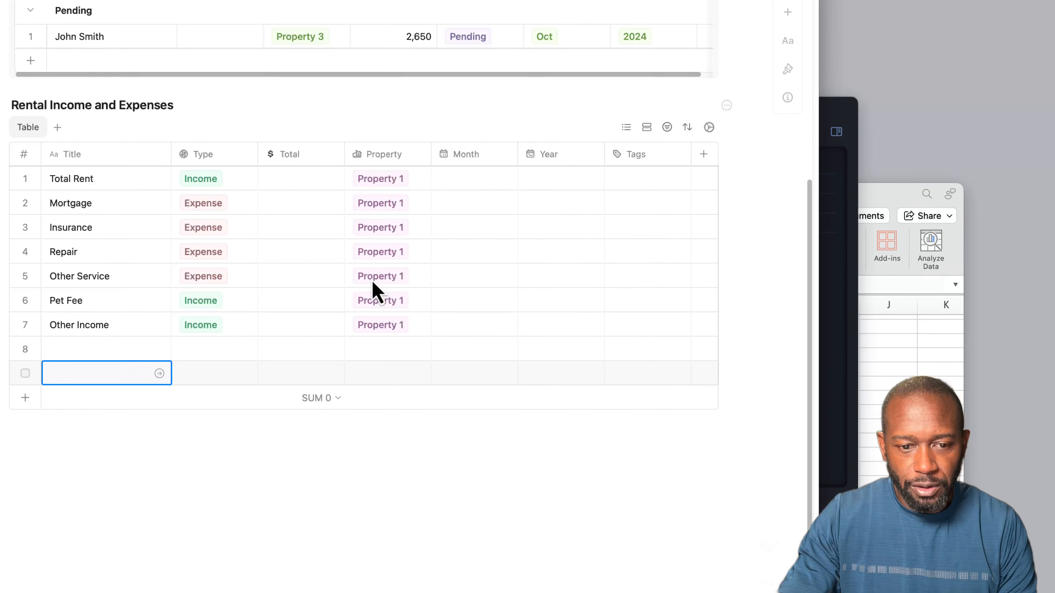
pyautogui.scroll(-2, 375, 289)
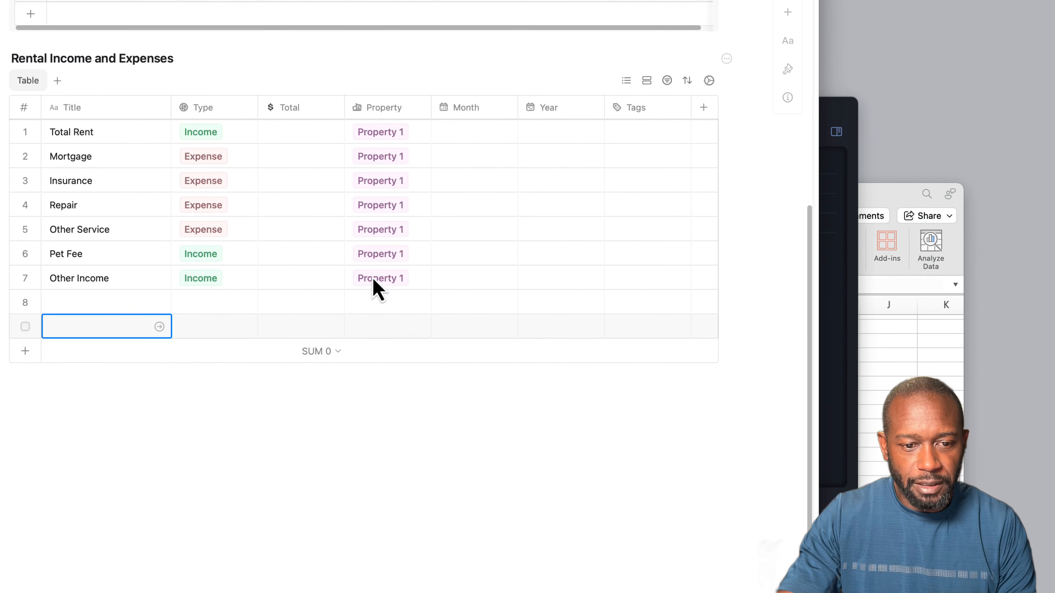
pyautogui.click(25, 351)
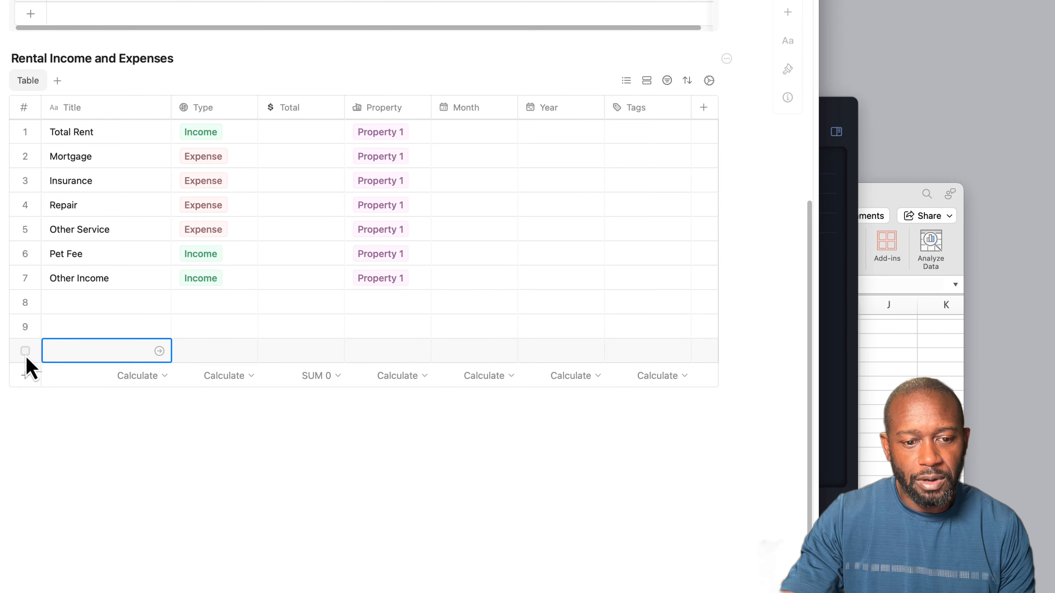
pyautogui.click(25, 375)
pyautogui.click(25, 400)
pyautogui.click(25, 424)
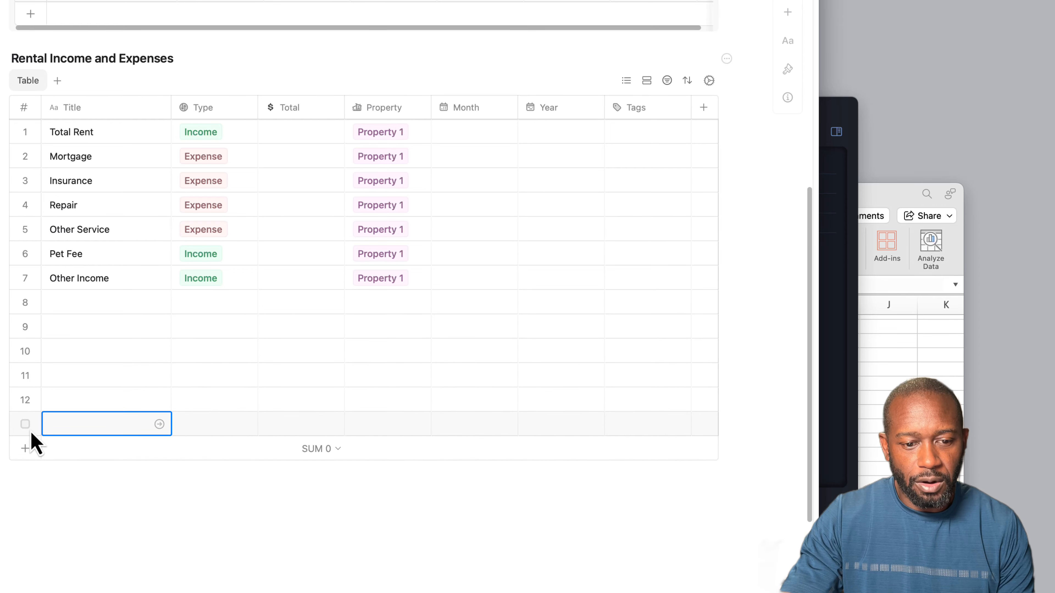
pyautogui.click(25, 449)
pyautogui.click(25, 473)
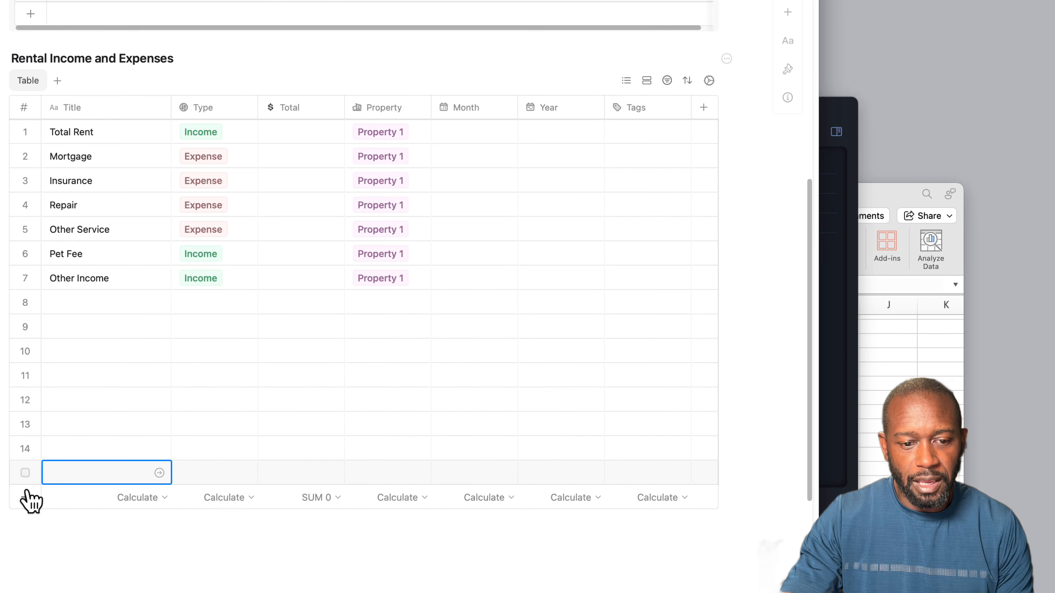
pyautogui.click(25, 497)
pyautogui.scroll(-1, 326, 398)
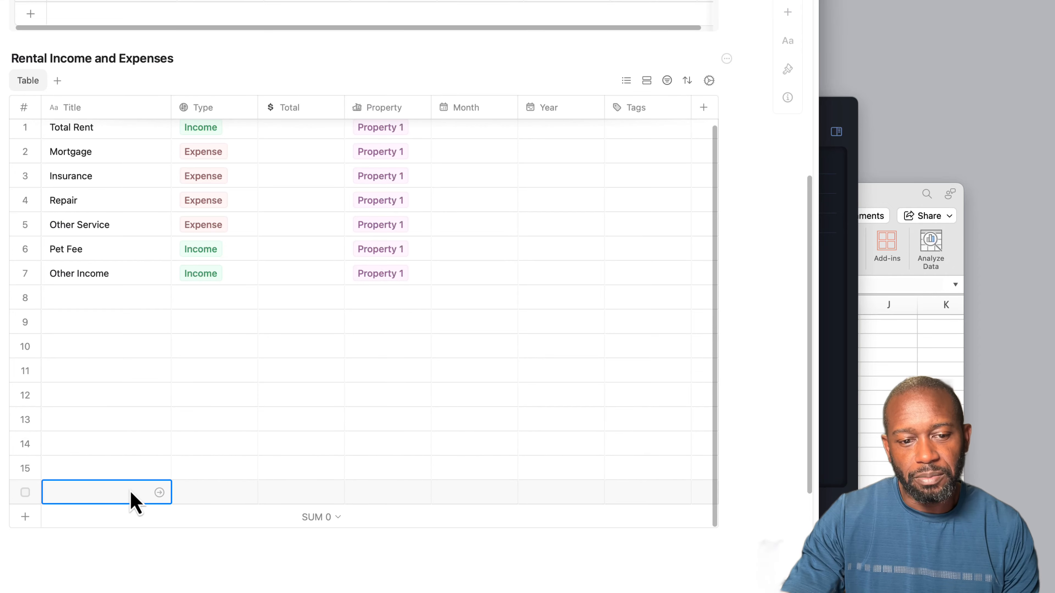
# Step: Switch to Excel and copy cells A10:B16, the Rent through Other Income items with their Income or Expense types
pyautogui.click(884, 195)
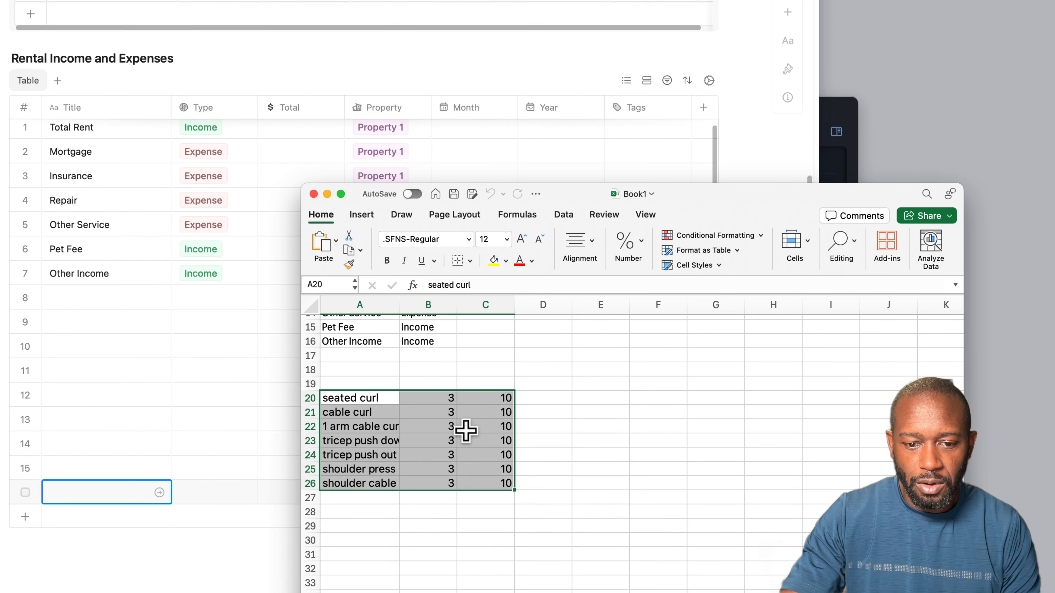
pyautogui.scroll(5, 489, 416)
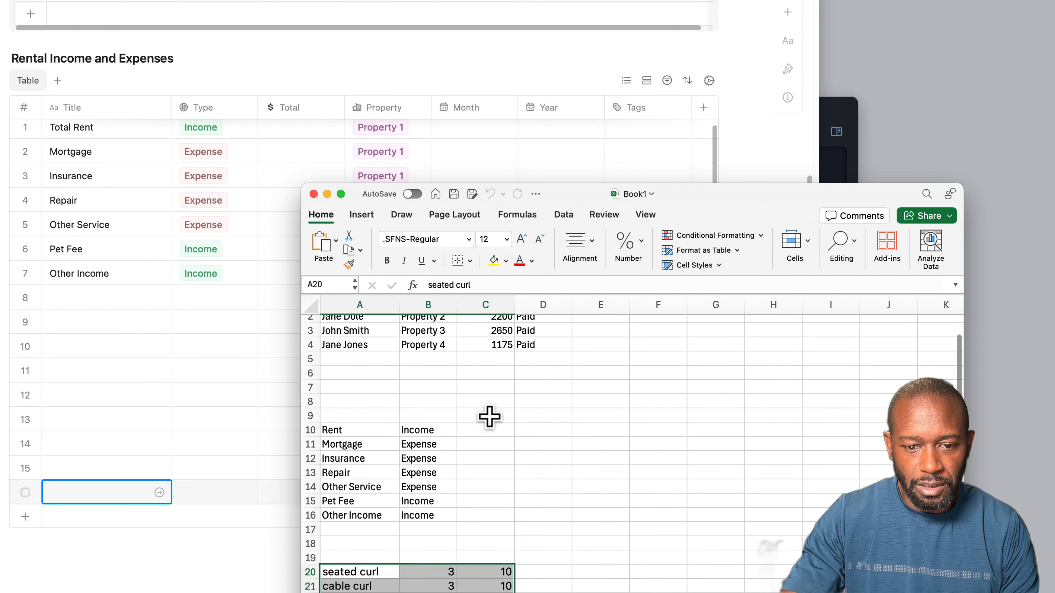
pyautogui.scroll(-5, 490, 417)
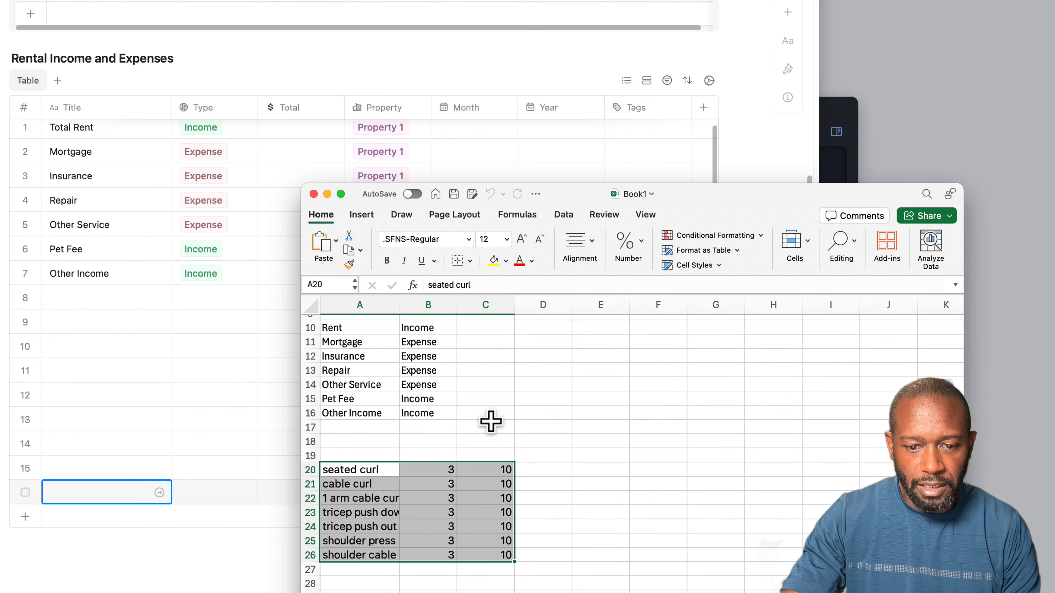
pyautogui.scroll(3, 490, 418)
pyautogui.moveTo(373, 405); pyautogui.dragTo(414, 497)
pyautogui.press('super+c')
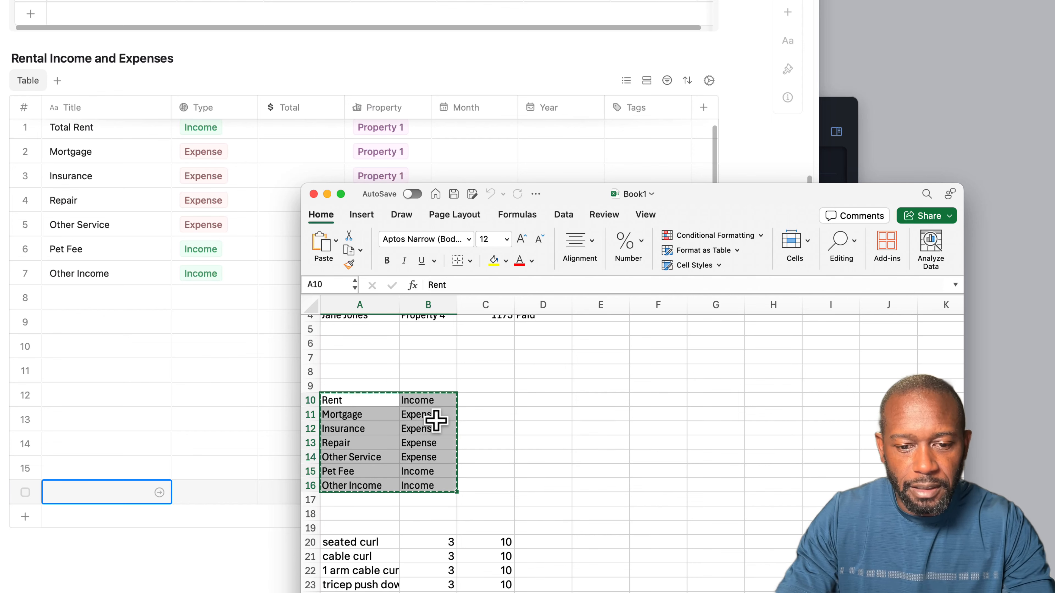
# Step: Paste the copied titles and types into the Rental Income and Expenses table, starting at the blank Title cell in row 8
pyautogui.click(127, 321)
pyautogui.click(108, 303)
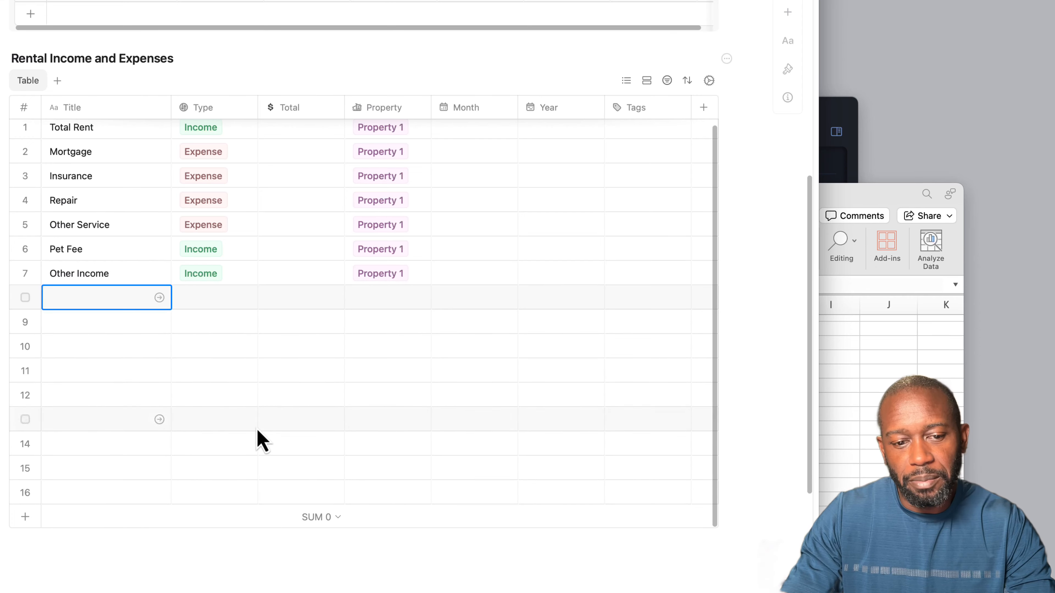
pyautogui.press('super+v')
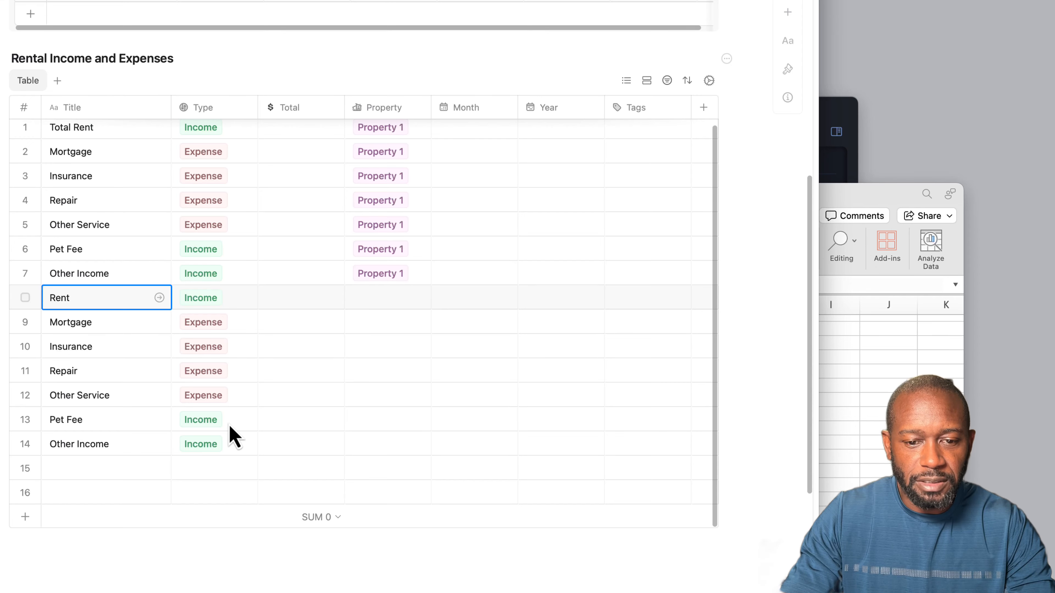
# Step: Assign Property 2 to the newly pasted Rent, Mortgage and Insurance rows, 8 through 10
pyautogui.click(392, 302)
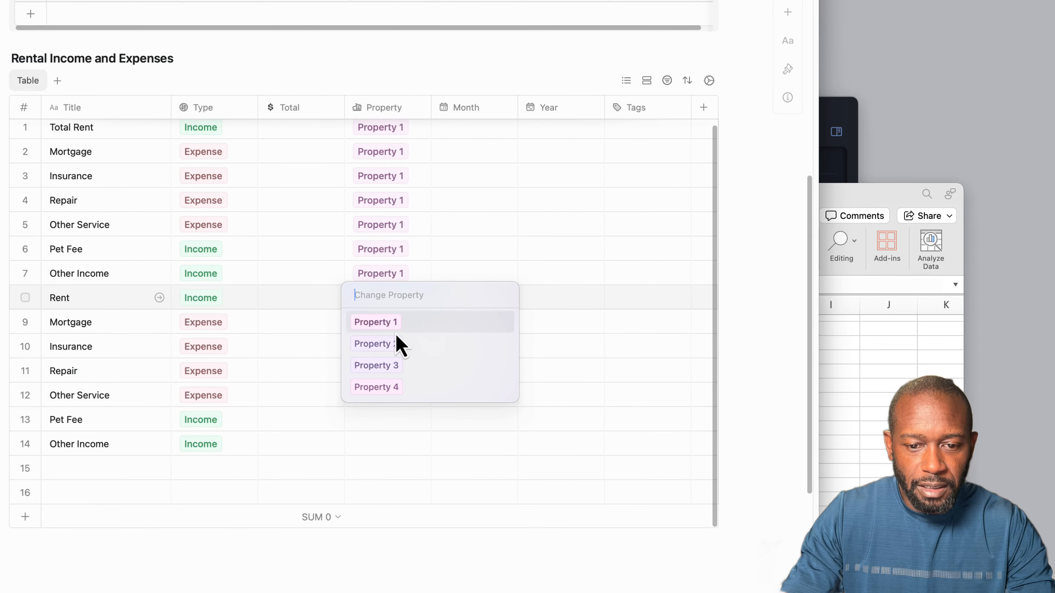
pyautogui.click(399, 344)
pyautogui.click(403, 326)
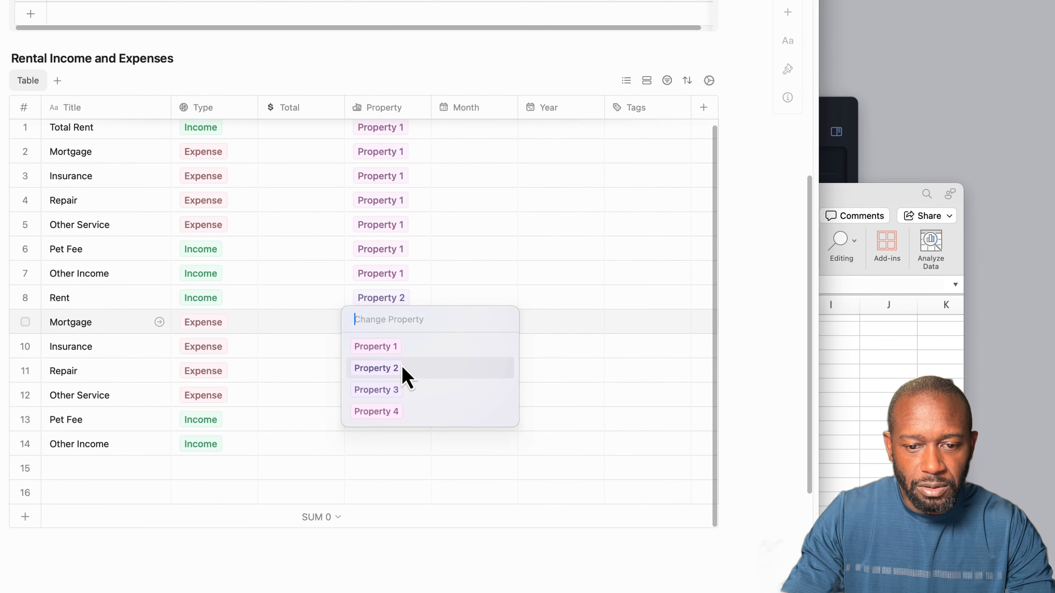
pyautogui.click(376, 368)
pyautogui.click(398, 351)
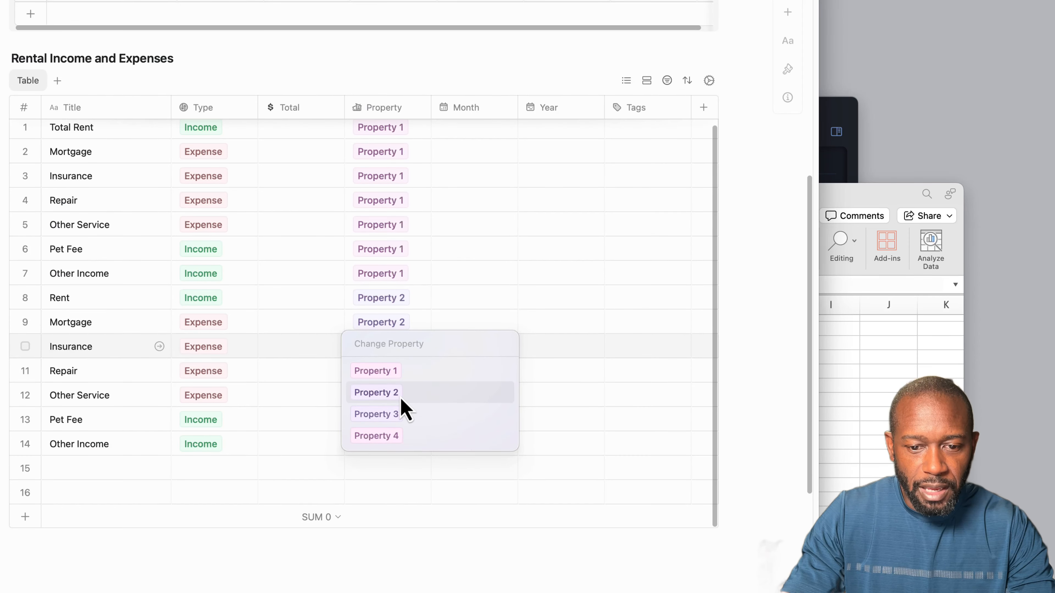
pyautogui.click(404, 395)
# Step: Assign Property 2 to the Repair, Other Service, Pet Fee and Other Income rows, 11 through 14
pyautogui.click(391, 374)
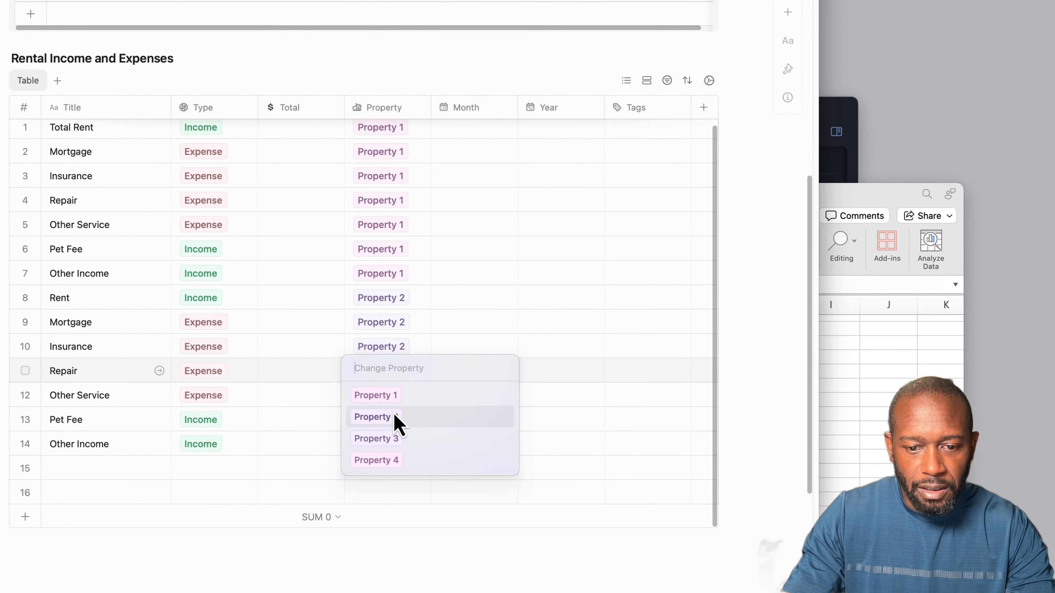
pyautogui.click(402, 417)
pyautogui.click(387, 399)
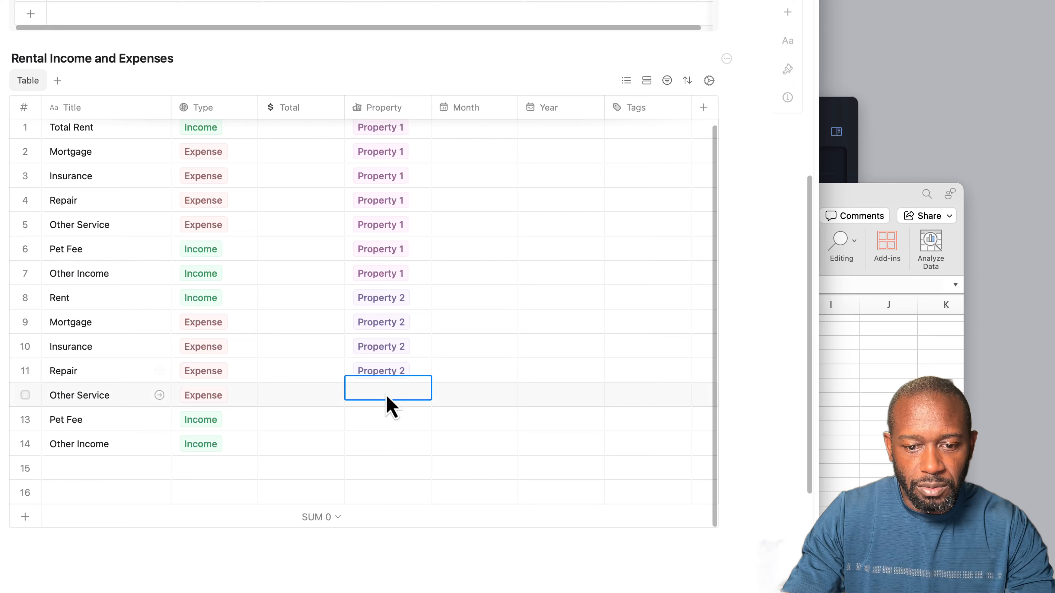
pyautogui.click(397, 441)
pyautogui.click(393, 421)
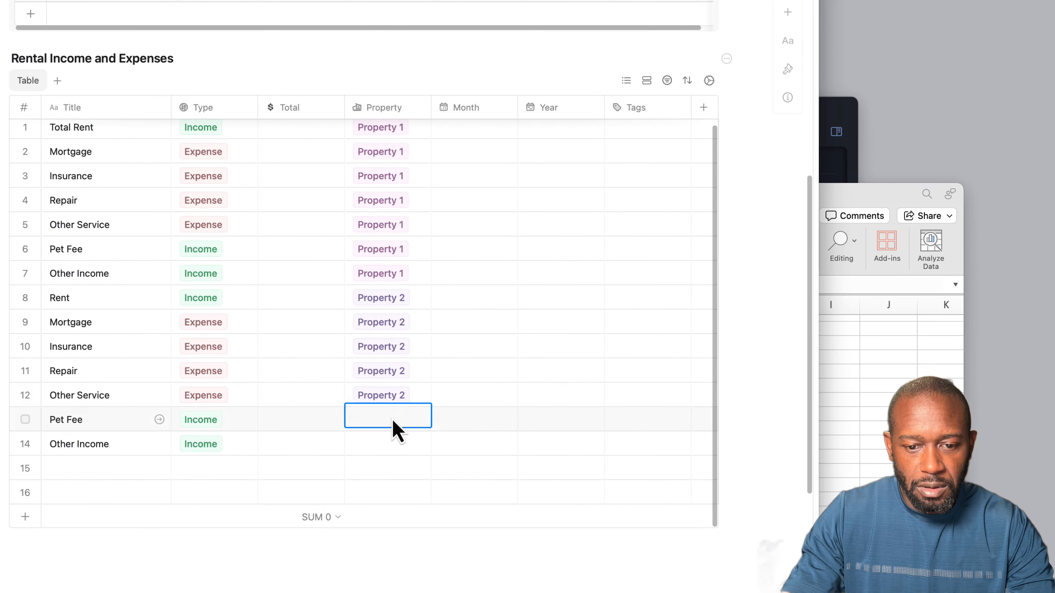
pyautogui.click(397, 465)
pyautogui.click(391, 449)
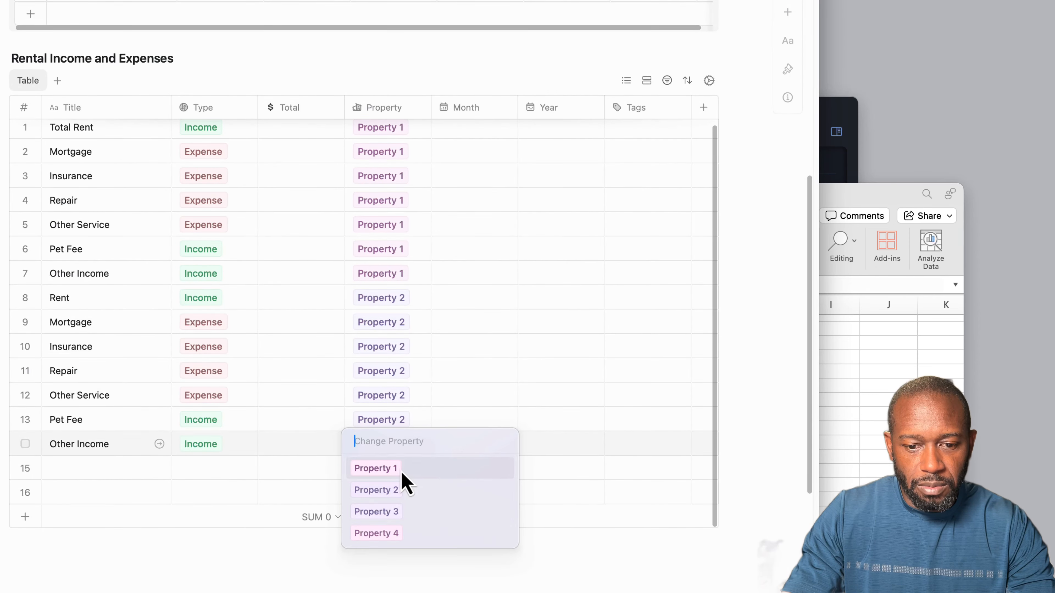
pyautogui.click(399, 488)
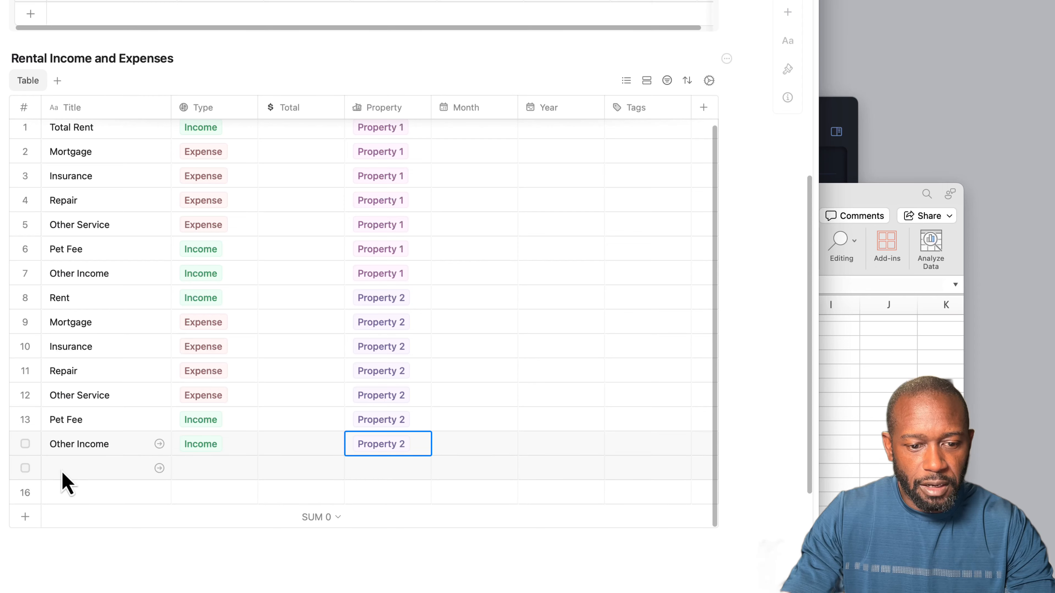
# Step: Add six more blank rows at the end of Rental Income and Expenses, up to row 22
pyautogui.click(25, 523)
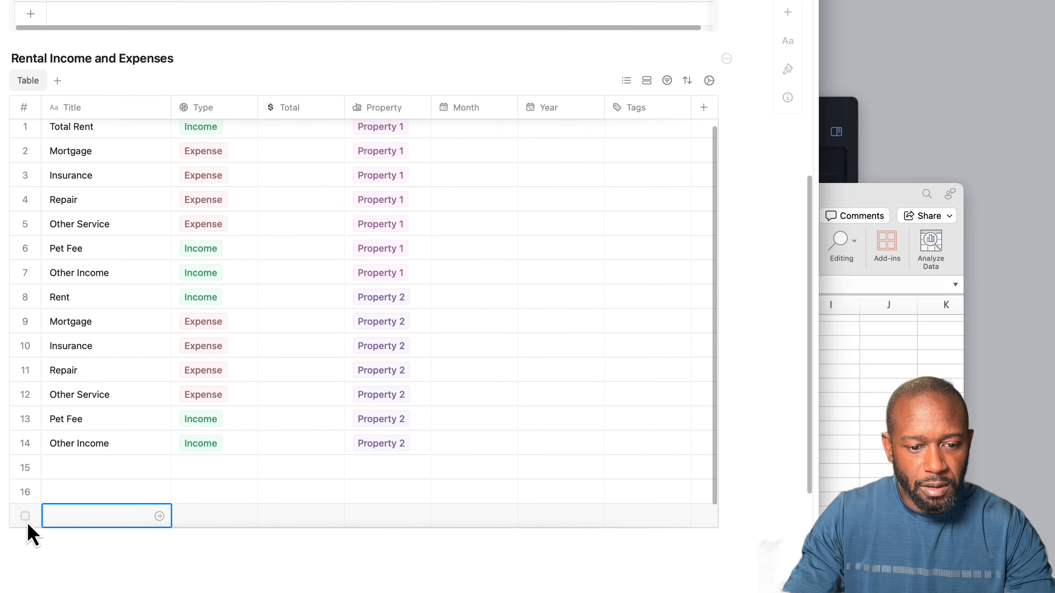
pyautogui.press('Escape')
pyautogui.click(86, 493)
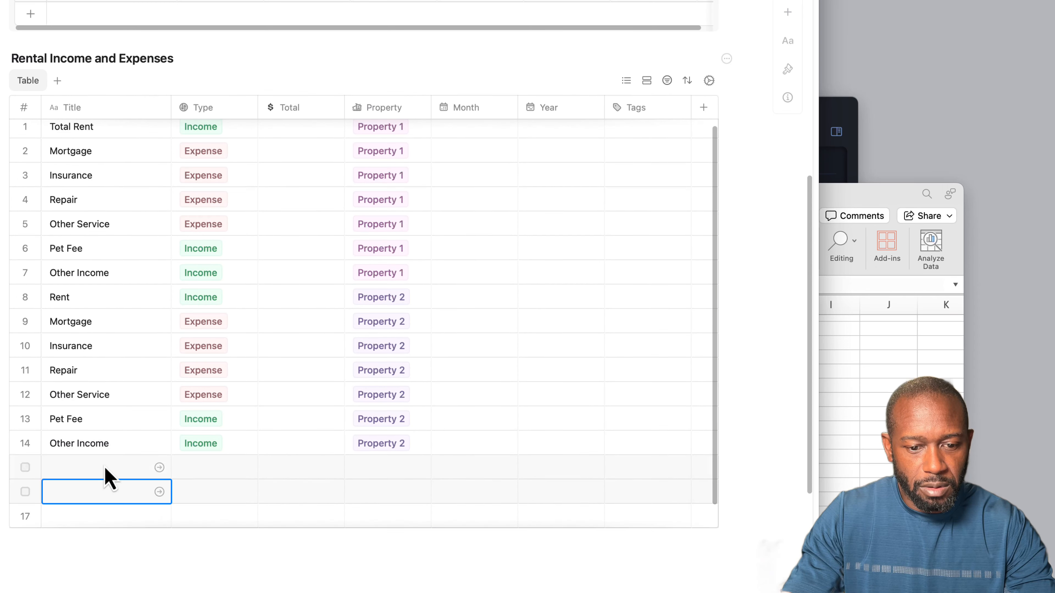
pyautogui.click(103, 468)
pyautogui.scroll(-1, 169, 520)
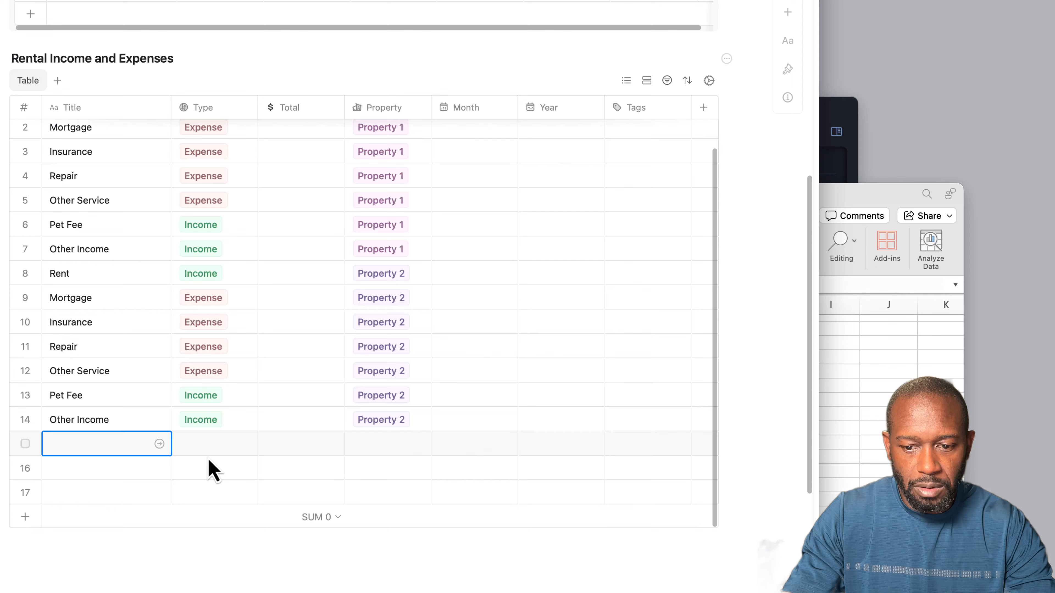
pyautogui.click(30, 527)
pyautogui.scroll(-1, 50, 518)
pyautogui.click(27, 517)
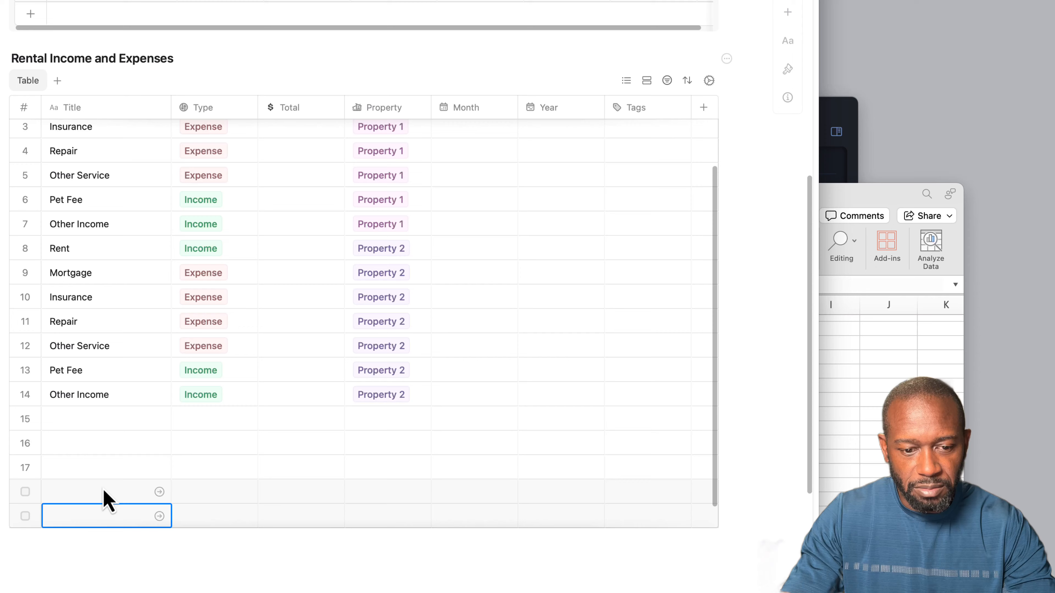
pyautogui.click(33, 521)
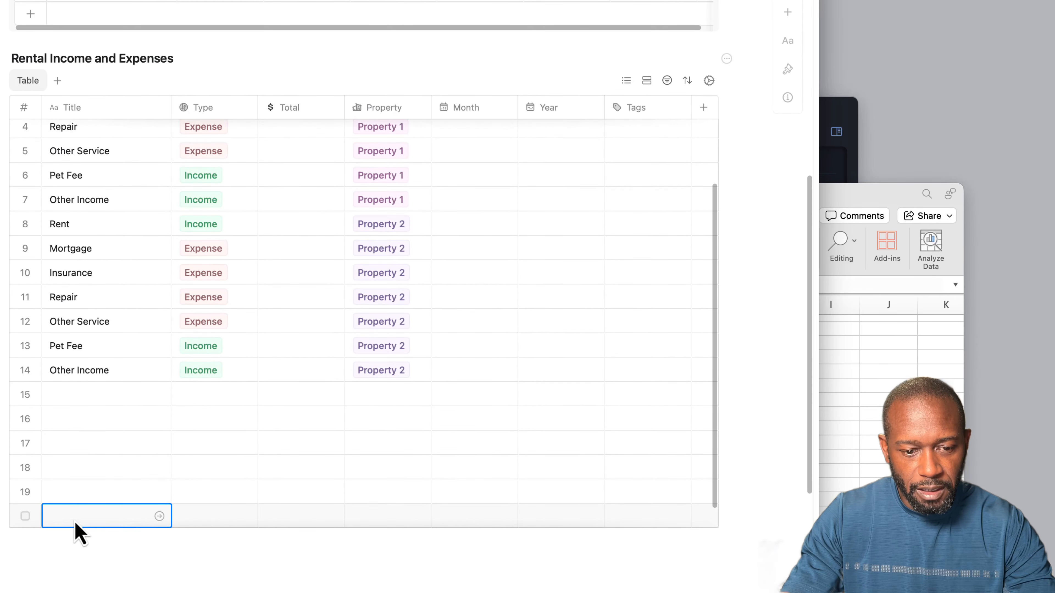
pyautogui.moveTo(75, 528)
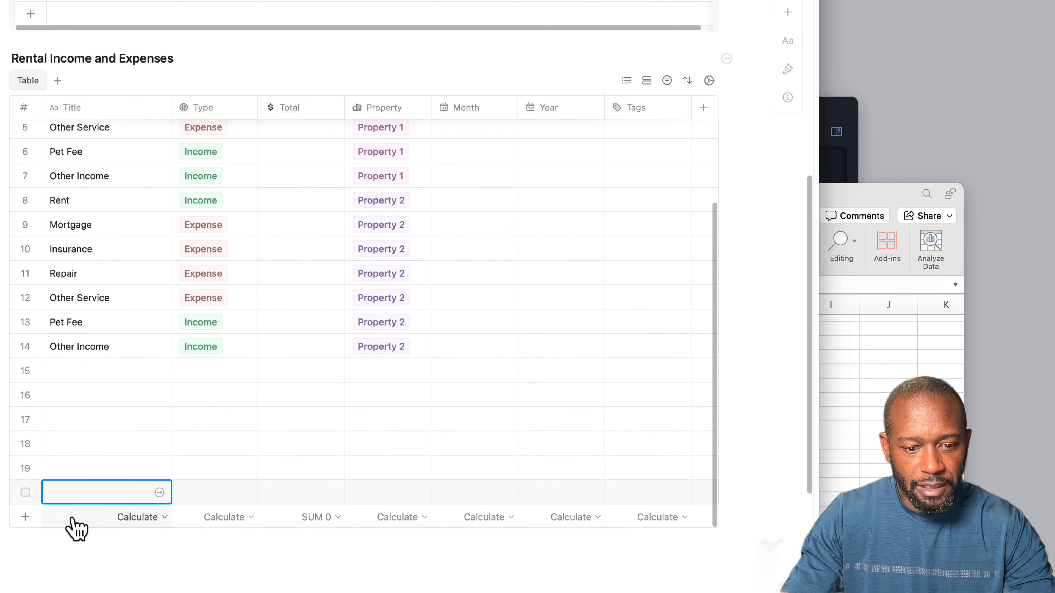
pyautogui.click(25, 517)
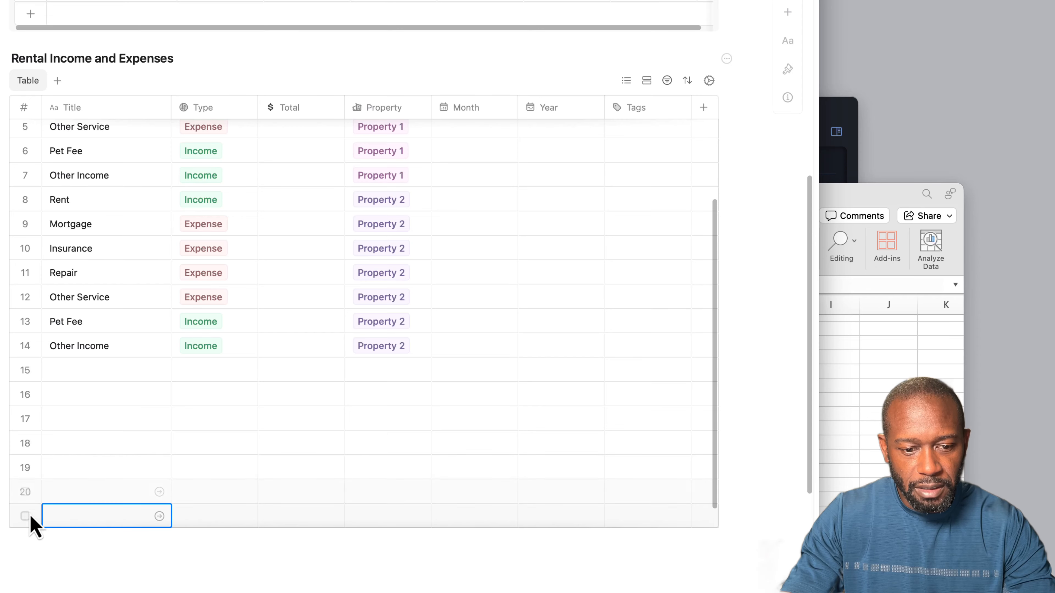
pyautogui.moveTo(71, 531)
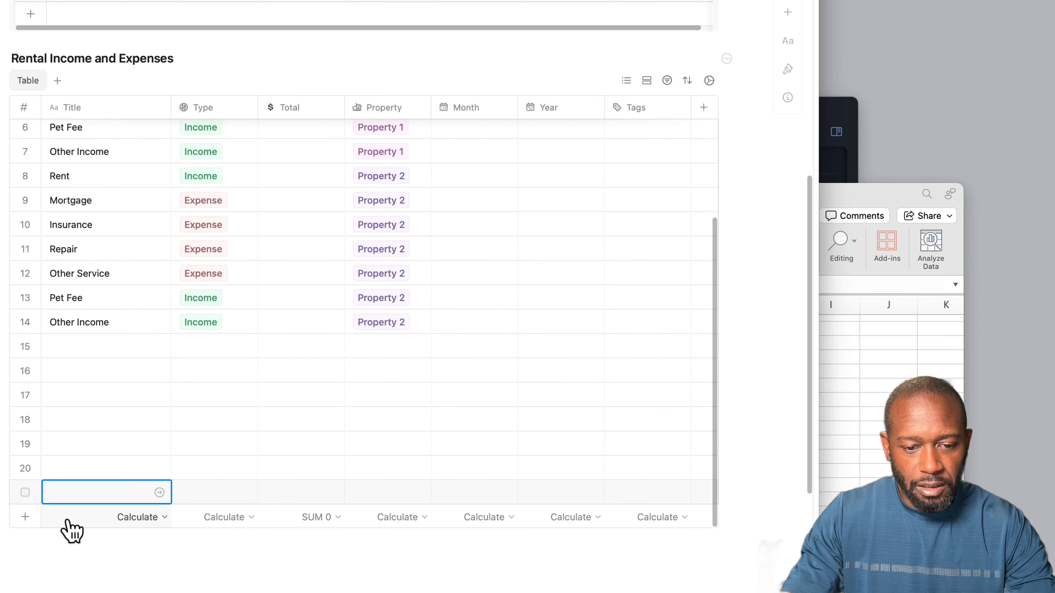
pyautogui.click(25, 515)
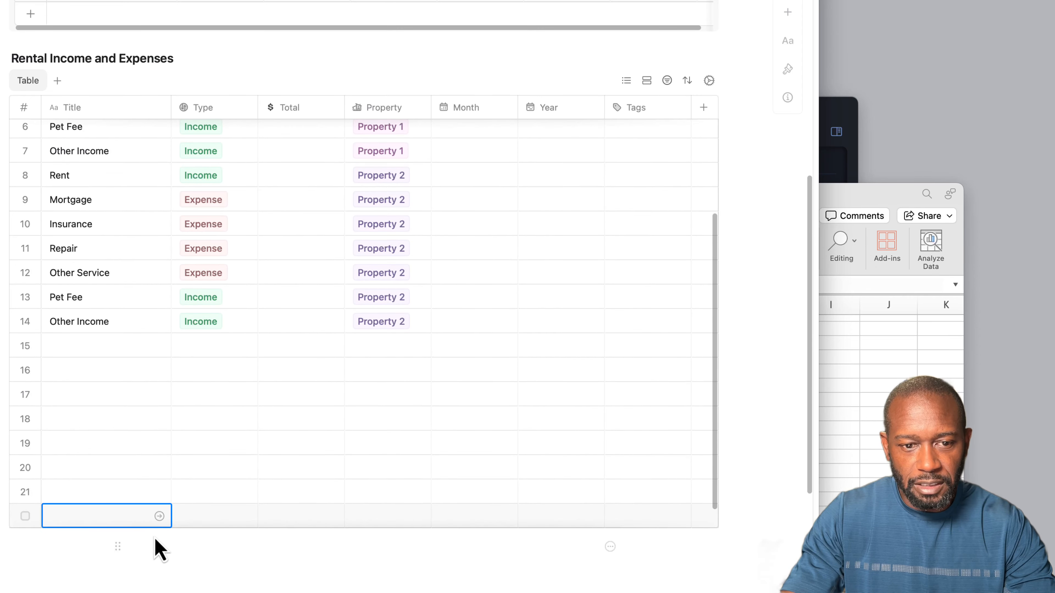
pyautogui.moveTo(78, 494)
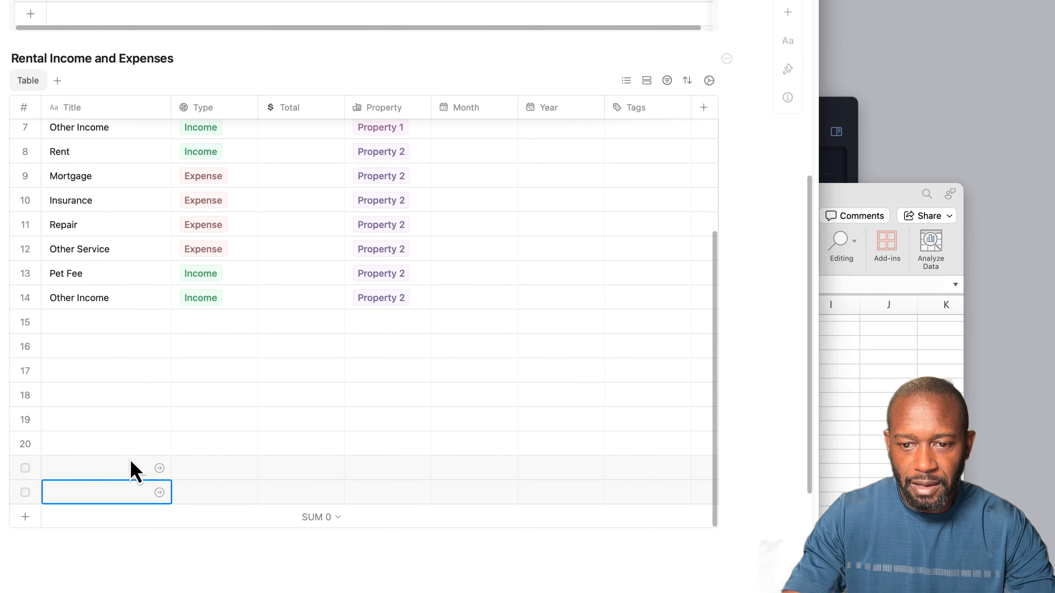
pyautogui.scroll(5, 291, 424)
pyautogui.scroll(-5, 290, 420)
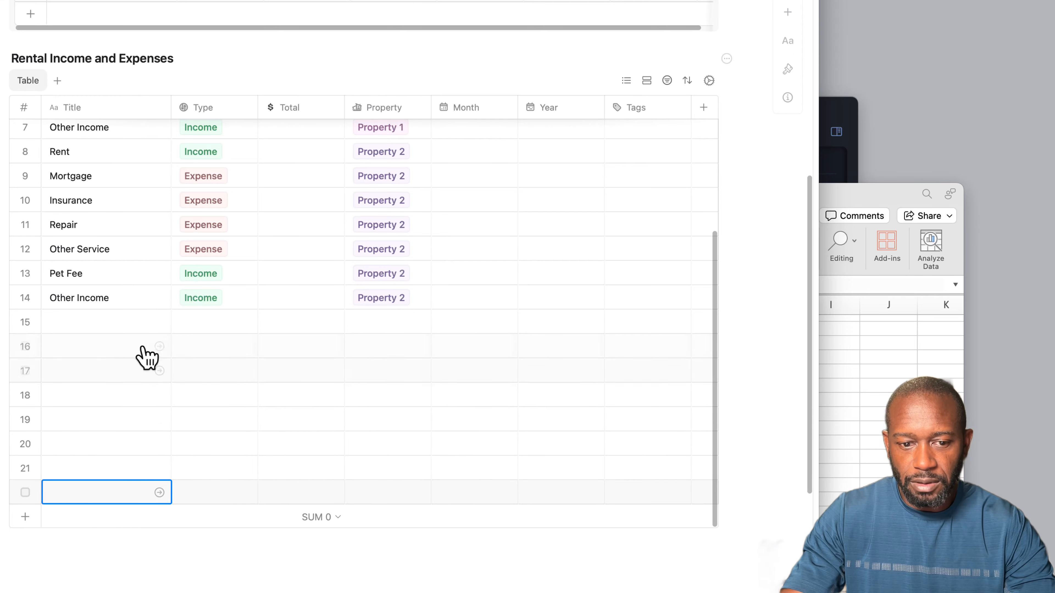
# Step: Switch to Excel and enter Property 3 in cell D10 of the Rent row, leaving column C empty for the total
pyautogui.click(865, 413)
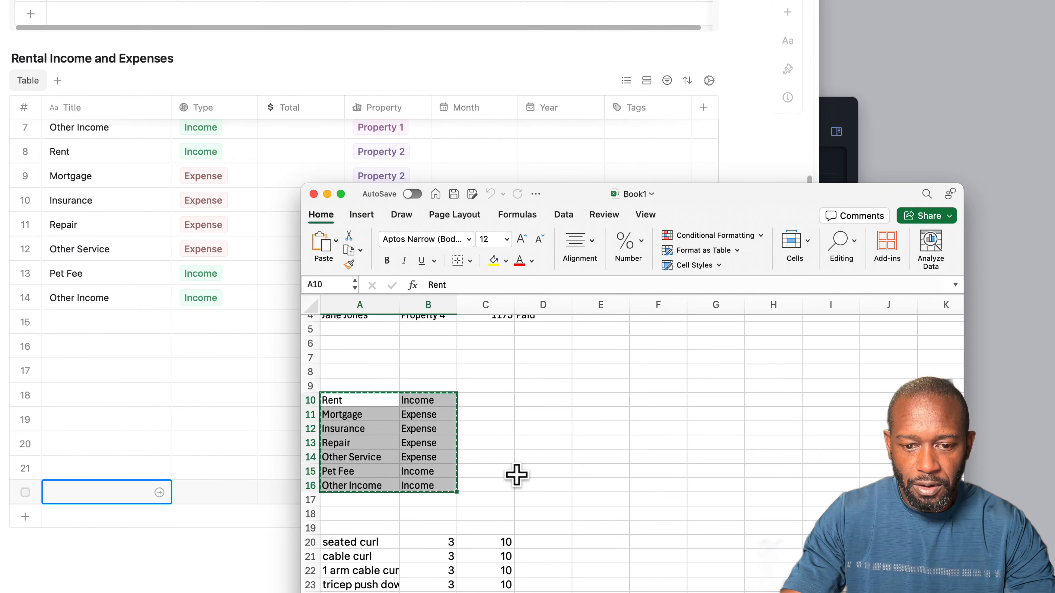
pyautogui.click(500, 401)
pyautogui.click(538, 401)
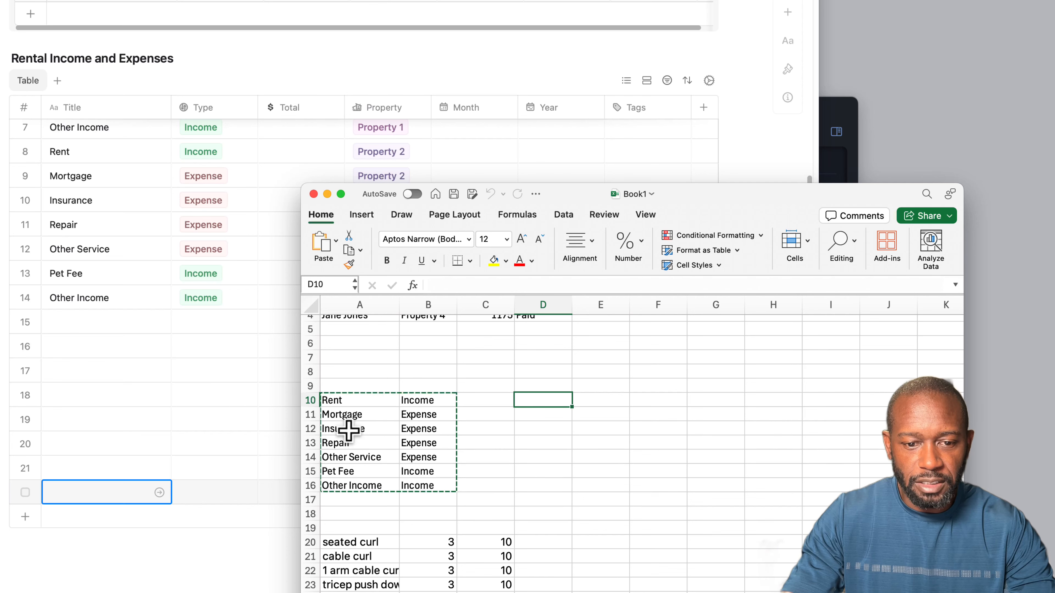
pyautogui.click(324, 102)
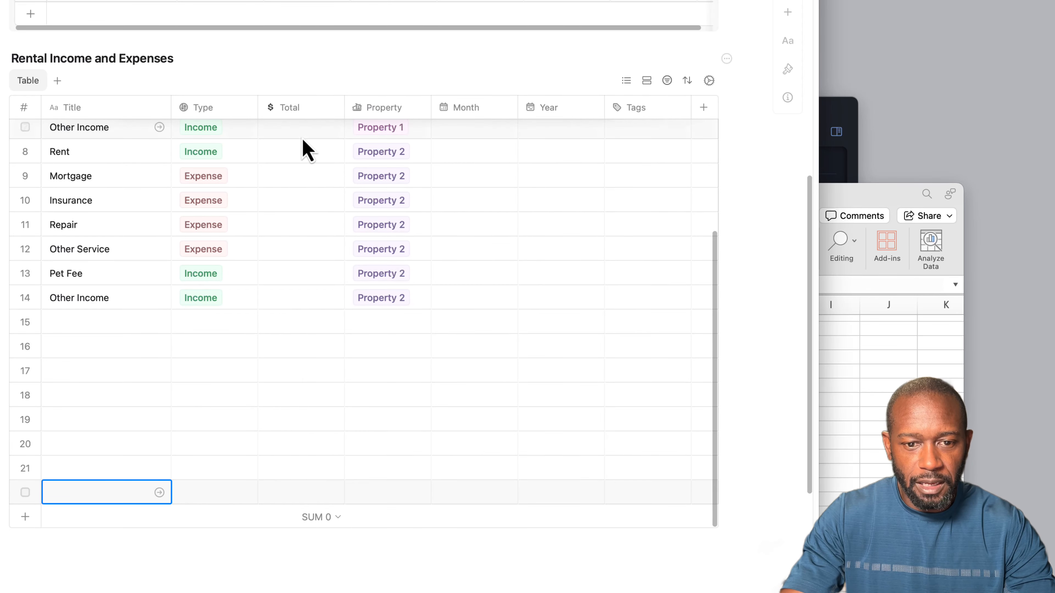
pyautogui.press('super+Tab')
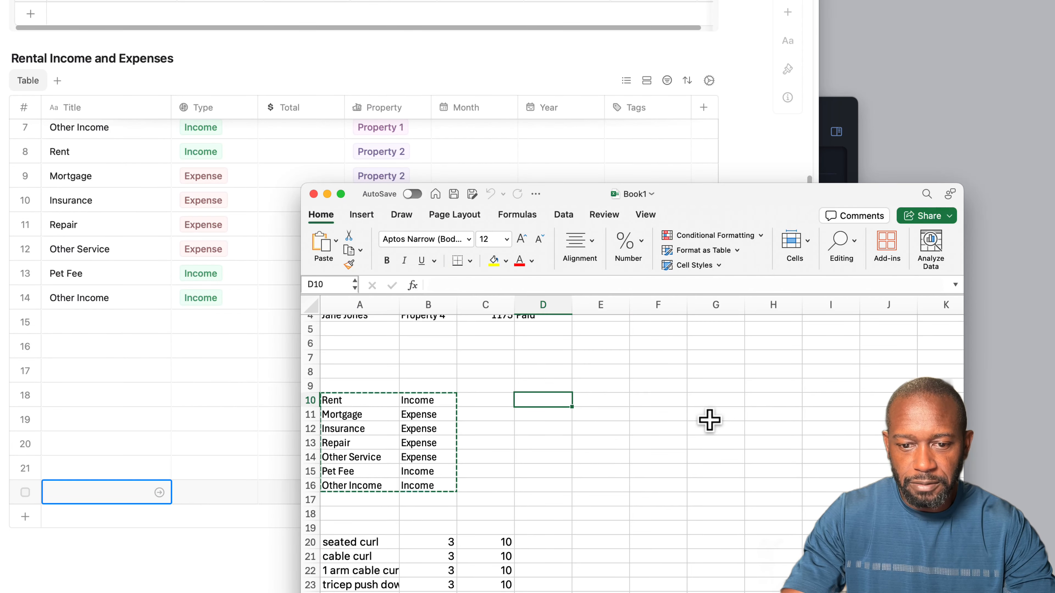
pyautogui.write('Property')
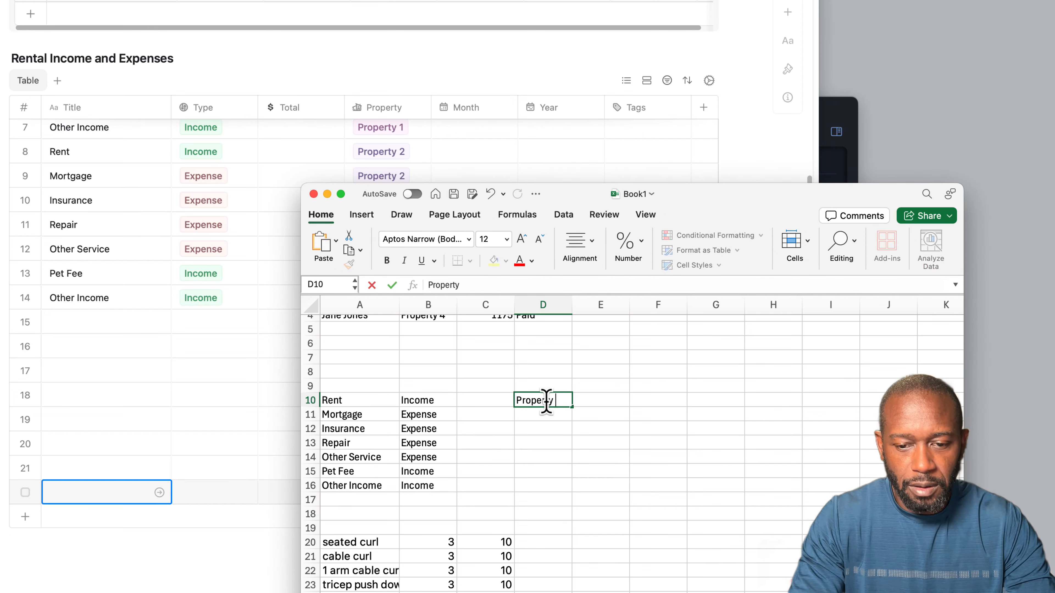
pyautogui.click(555, 405)
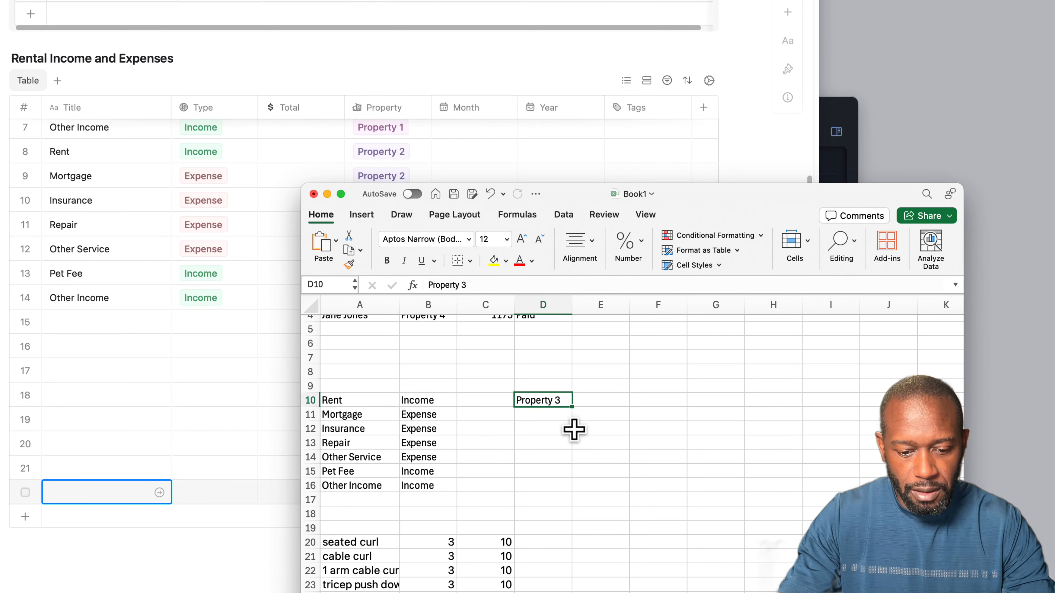
# Step: Copy the Property 3 entry from D10 into cells D11 through D16 for the remaining items
pyautogui.press('cmd+c')
pyautogui.moveTo(549, 415); pyautogui.dragTo(548, 481)
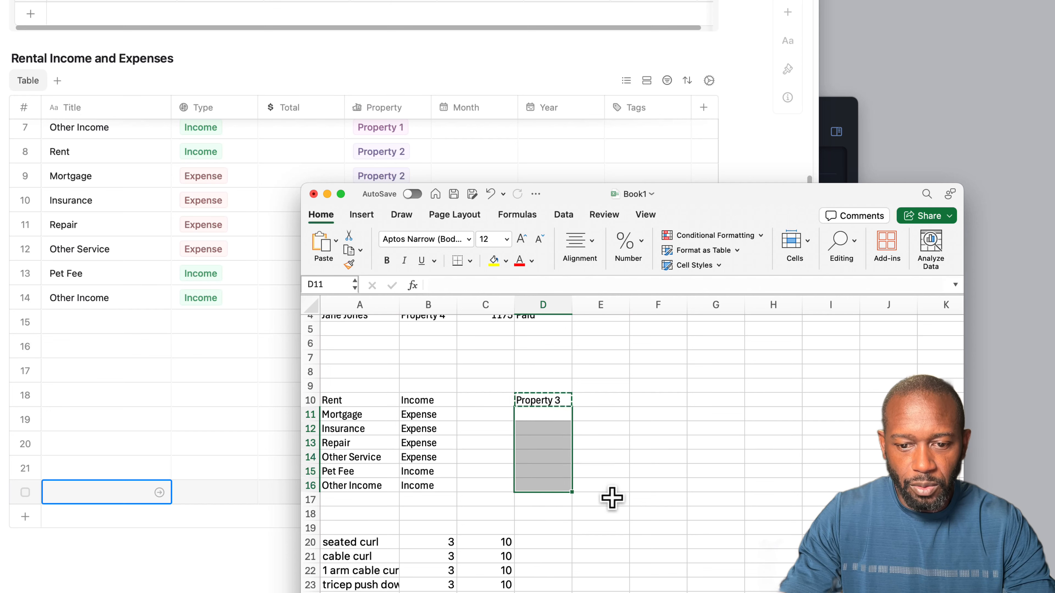
pyautogui.press('cmd+v')
pyautogui.click(477, 455)
# Step: Switch back to the rental document and check the Property field's type and possible values without changing them
pyautogui.click(26, 398)
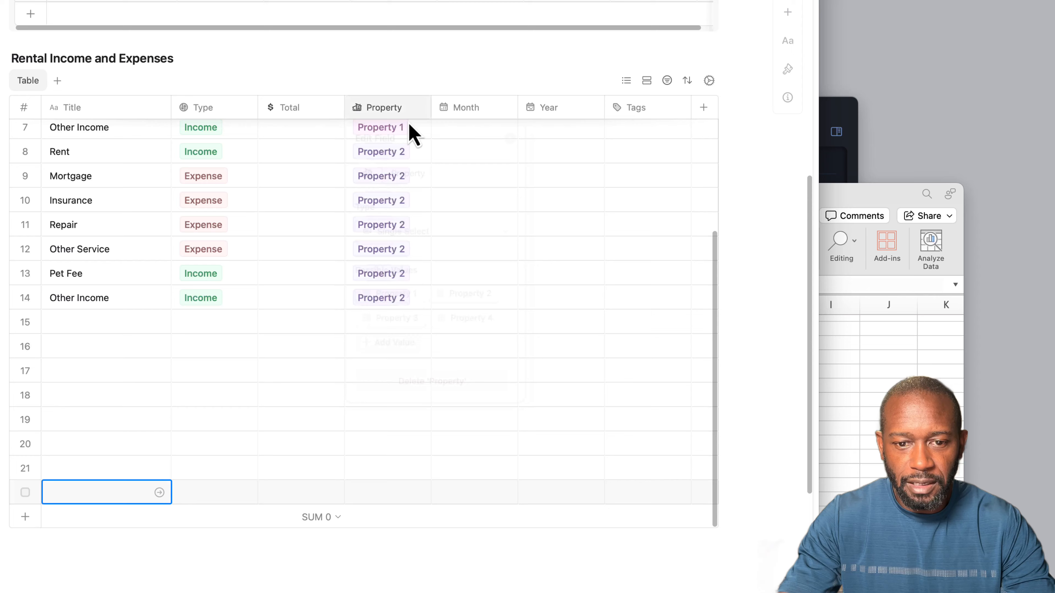
pyautogui.click(409, 112)
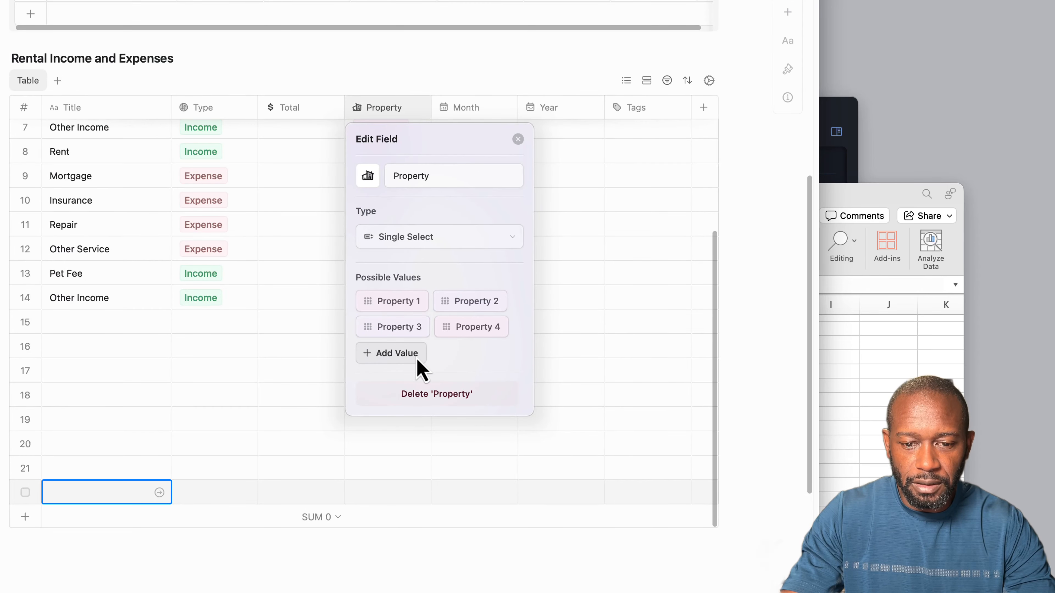
pyautogui.click(324, 368)
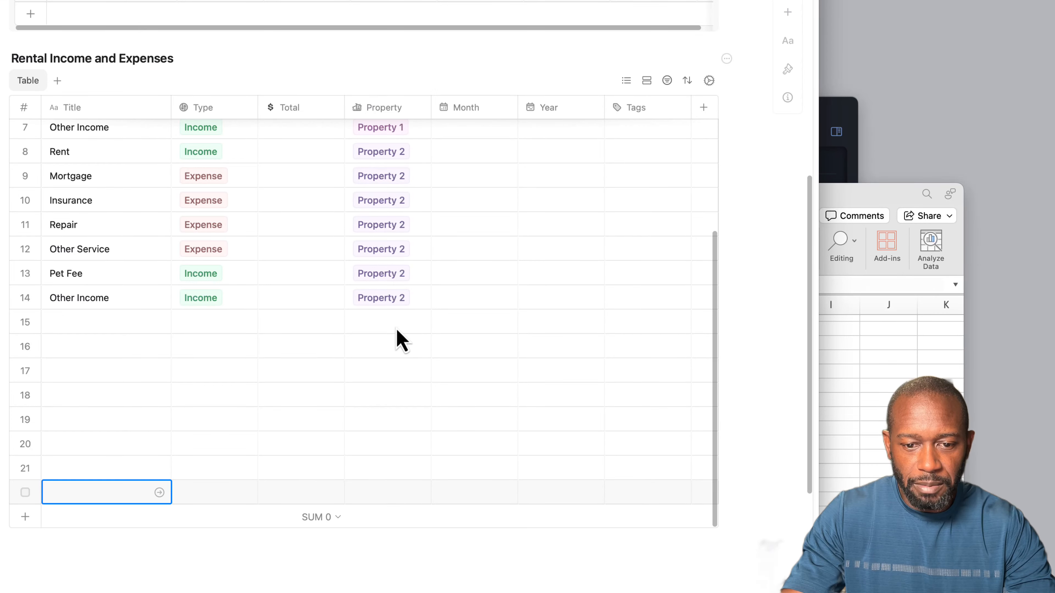
# Step: Switch to Excel and copy the Property 3 block in cells A10 through D16
pyautogui.click(385, 346)
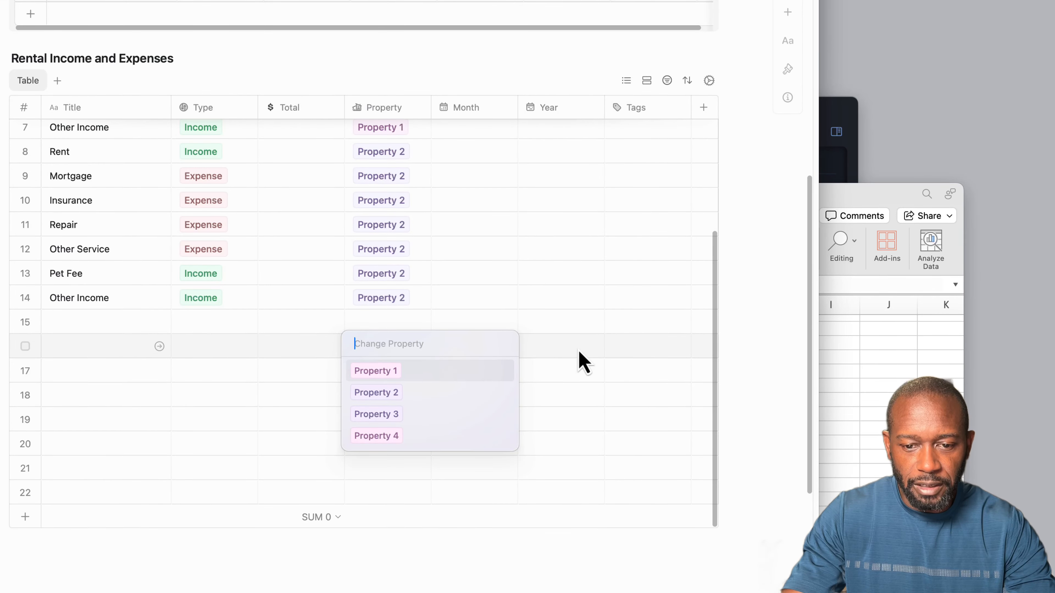
pyautogui.click(606, 330)
pyautogui.click(468, 328)
pyautogui.click(825, 373)
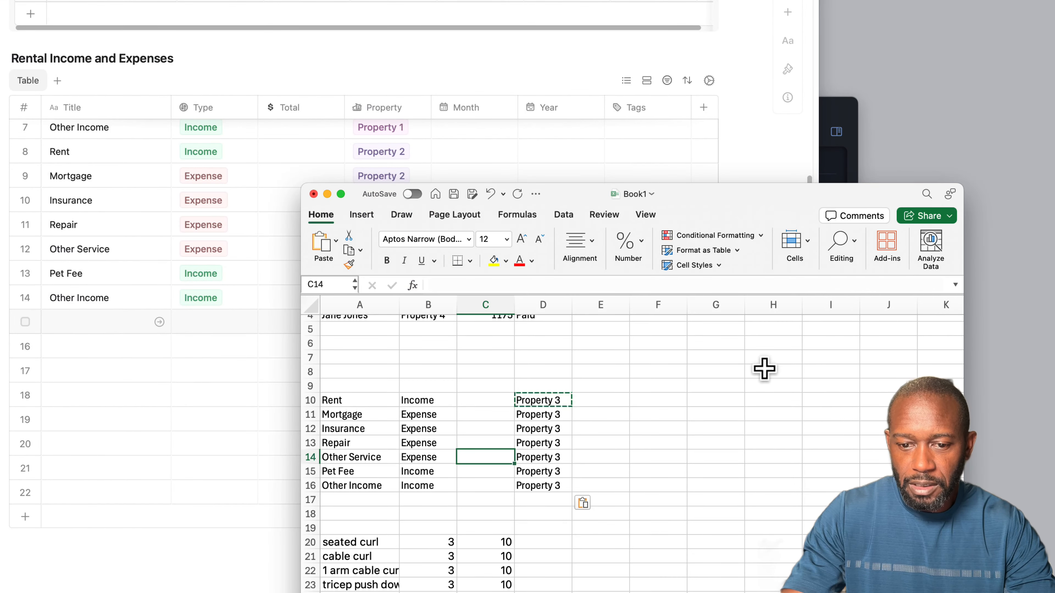
pyautogui.moveTo(374, 400); pyautogui.dragTo(531, 482)
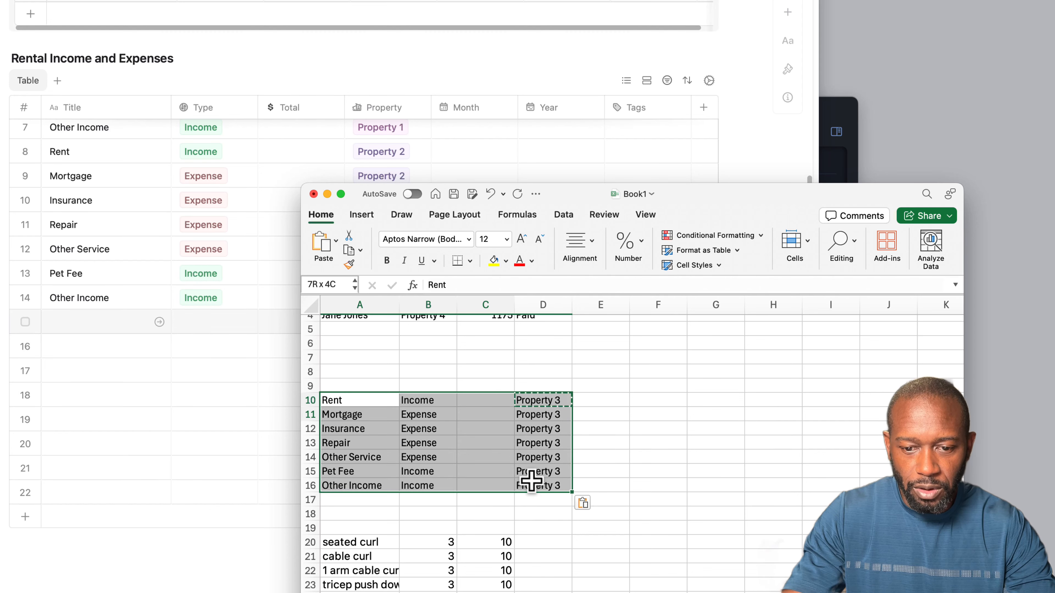
pyautogui.press('super+c')
# Step: Switch back to the rental document and paste the copied block into Rental Income and Expenses, starting at the Title cell of row 15
pyautogui.click(99, 344)
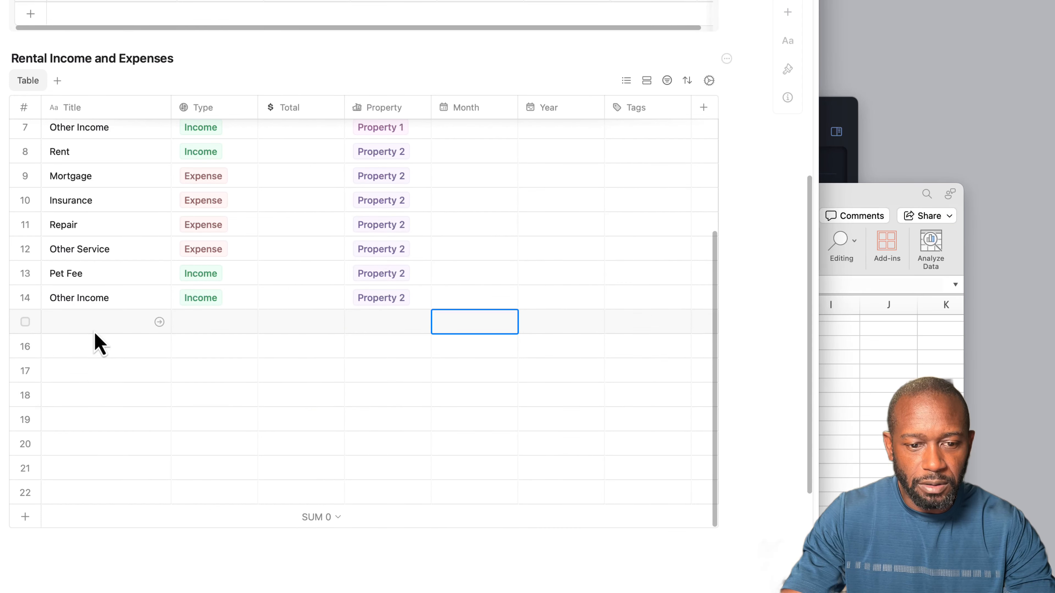
pyautogui.click(96, 331)
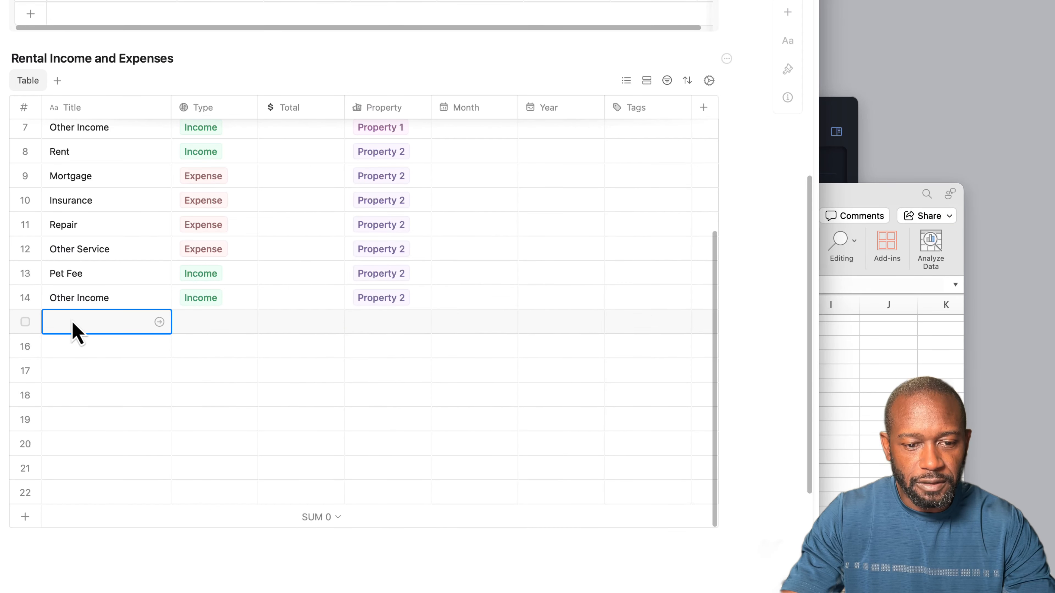
pyautogui.press('super+v')
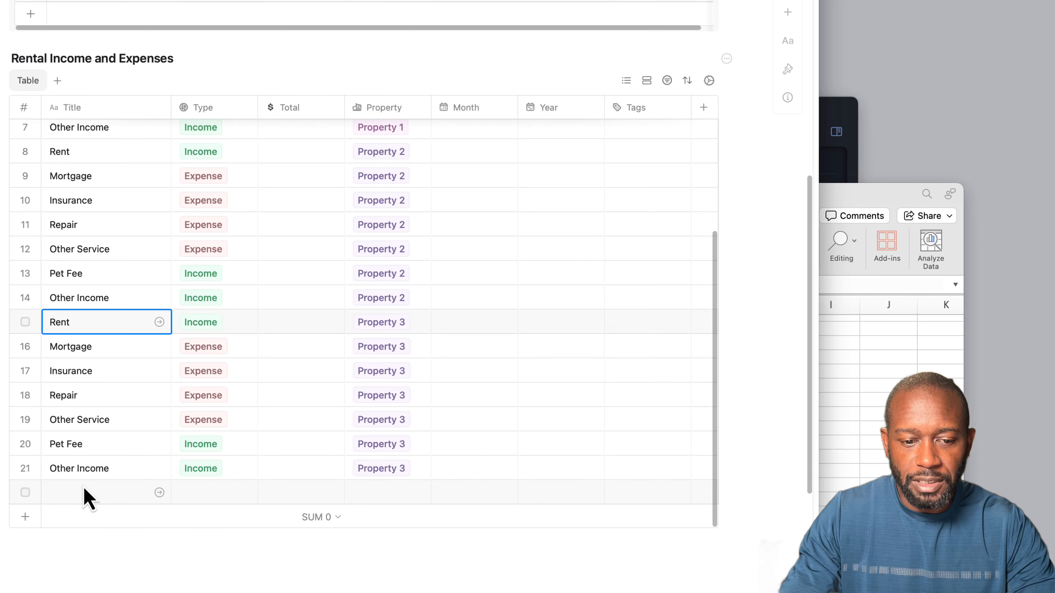
# Step: Group the Rental Income and Expenses table by Type and save the view
pyautogui.scroll(5, 90, 494)
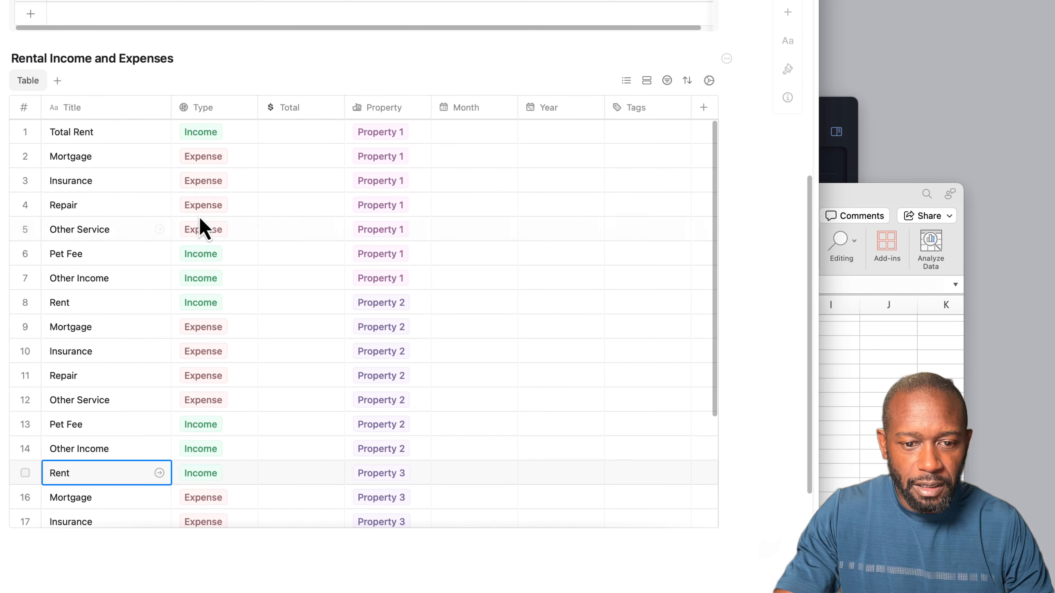
pyautogui.click(646, 81)
pyautogui.click(649, 150)
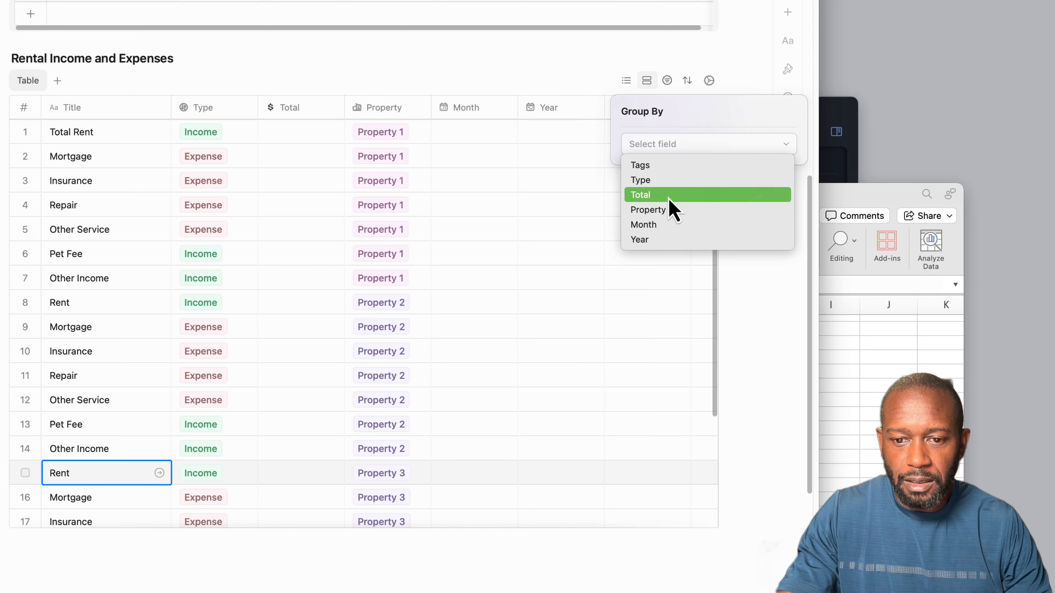
pyautogui.click(666, 184)
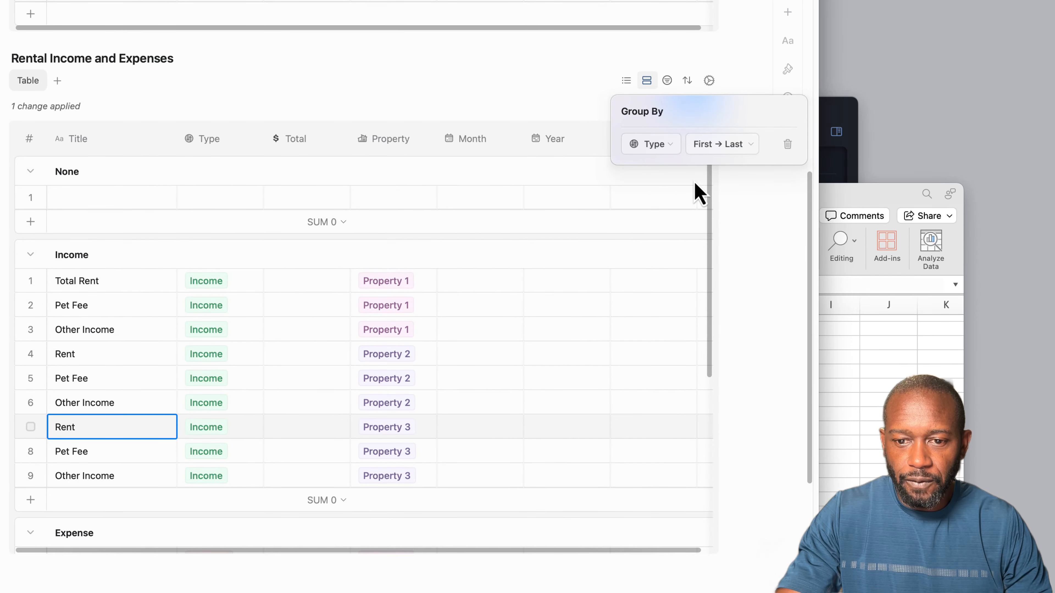
pyautogui.click(568, 99)
pyautogui.click(683, 107)
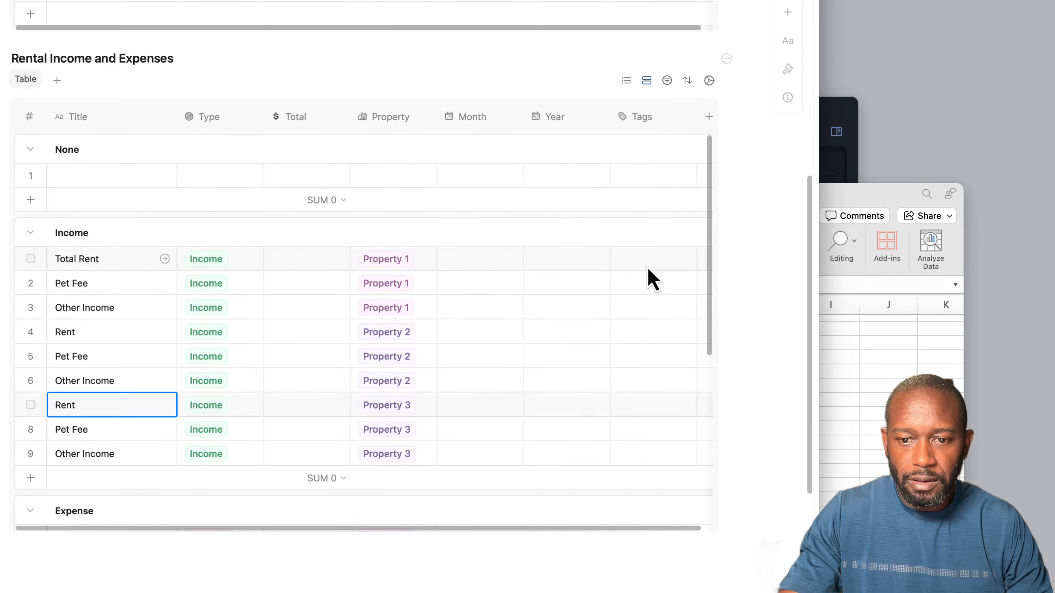
# Step: Set the Total of Property 1's Total Rent row in the Income group to 2
pyautogui.scroll(-8, 323, 278)
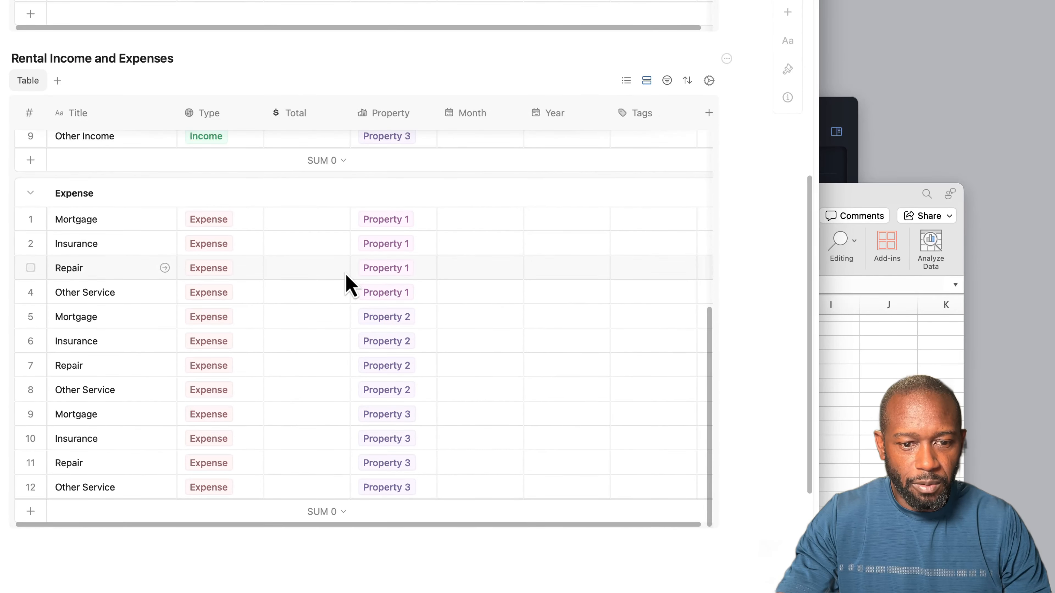
pyautogui.scroll(8, 313, 346)
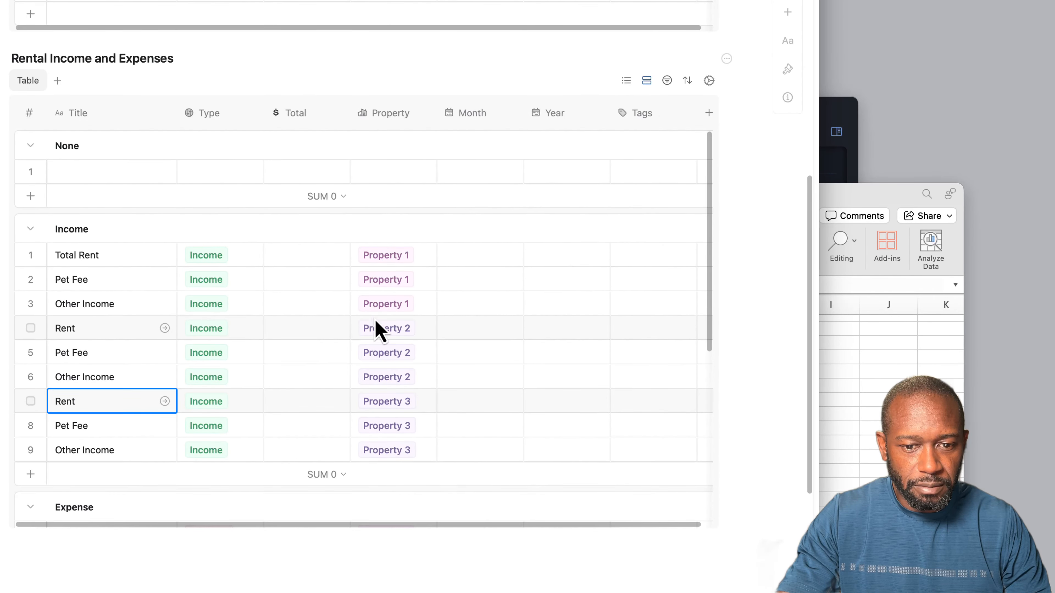
pyautogui.scroll(-2, 295, 321)
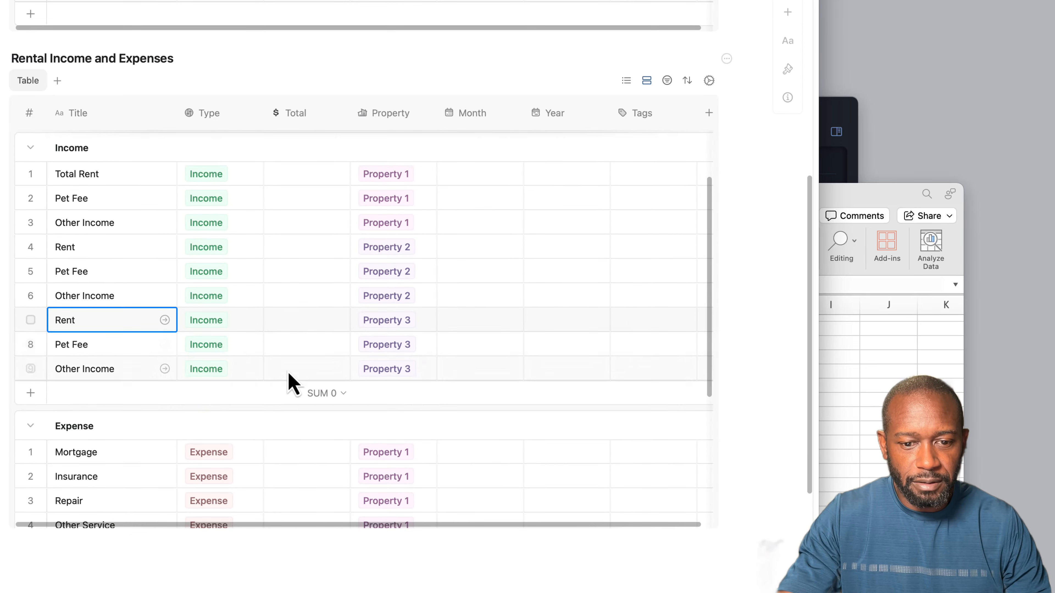
pyautogui.scroll(-5, 332, 397)
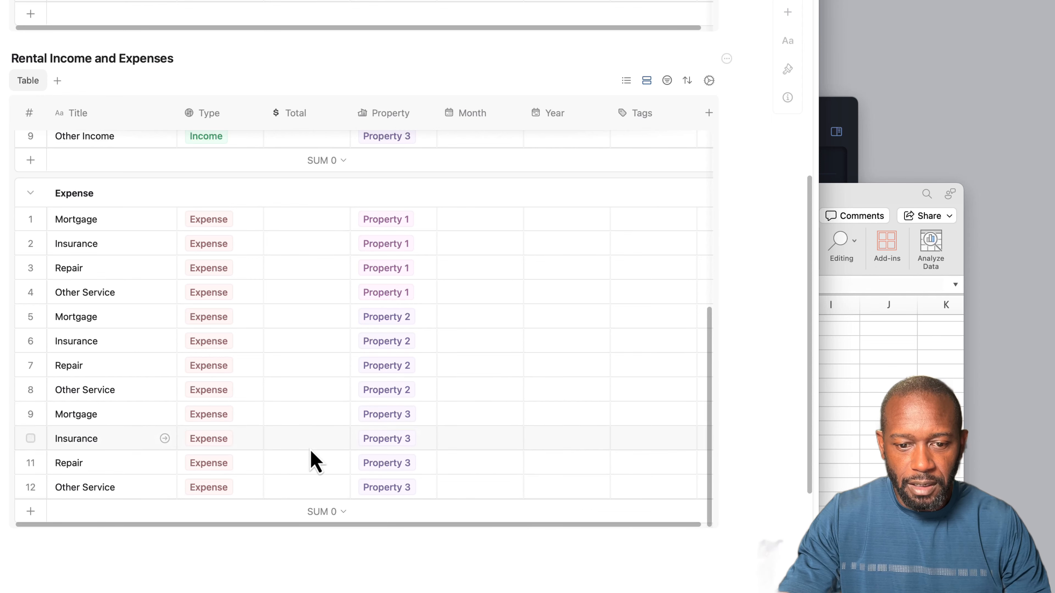
pyautogui.scroll(7, 318, 224)
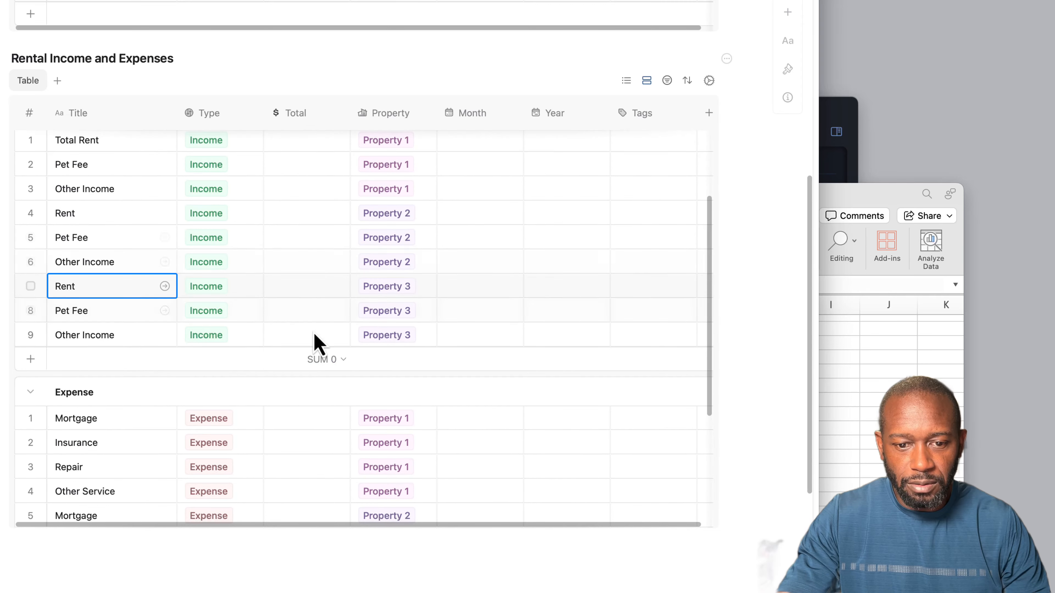
pyautogui.click(319, 227)
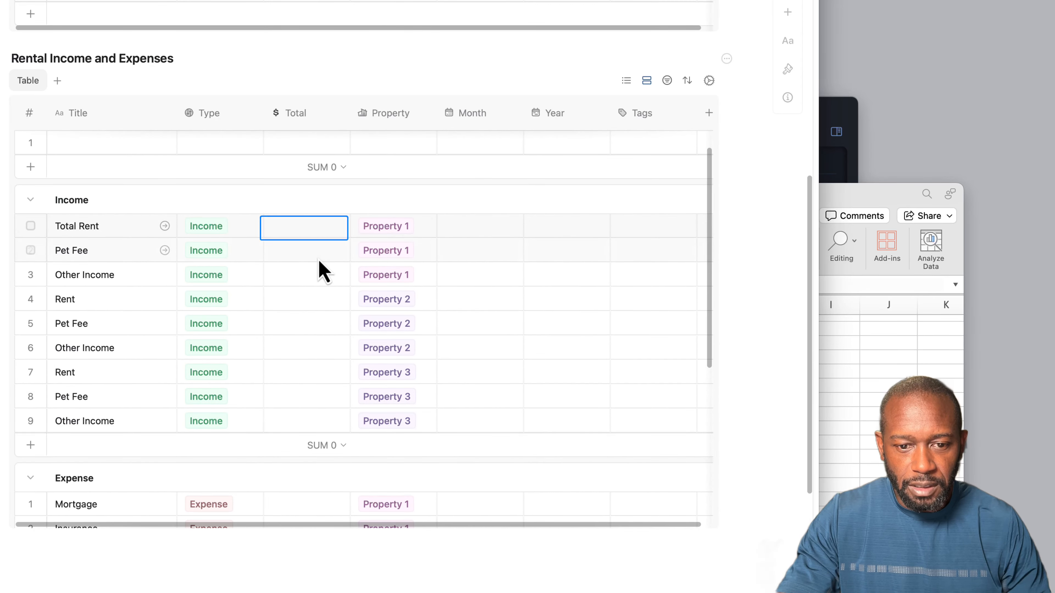
pyautogui.click(311, 224)
pyautogui.write('1')
pyautogui.press('Return')
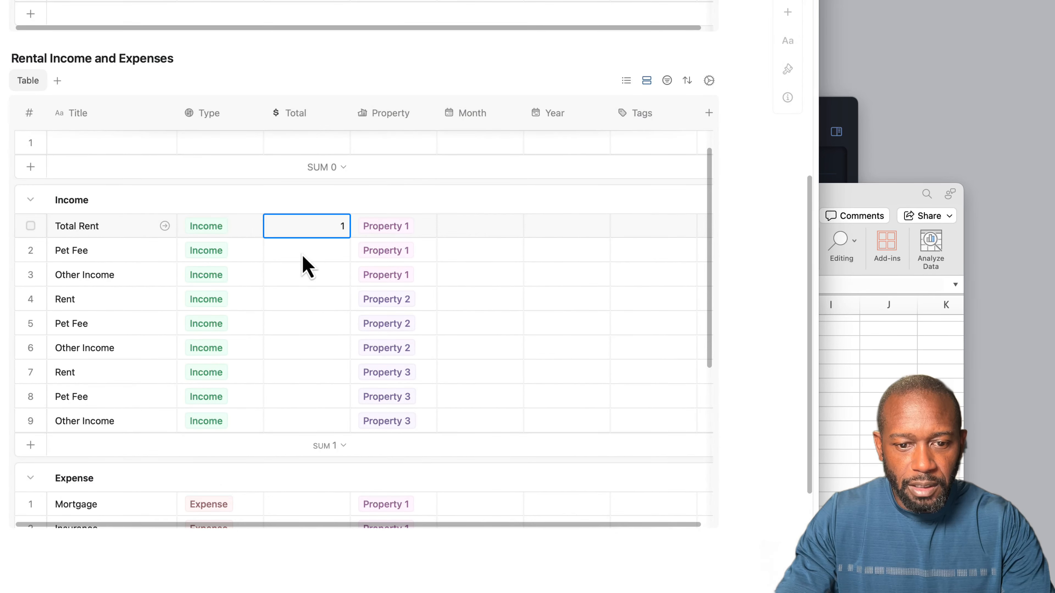
pyautogui.write('2')
pyautogui.press('Return')
# Step: Enter 3 as the Total of Property 1's Pet Fee row in the Income group
pyautogui.click(308, 258)
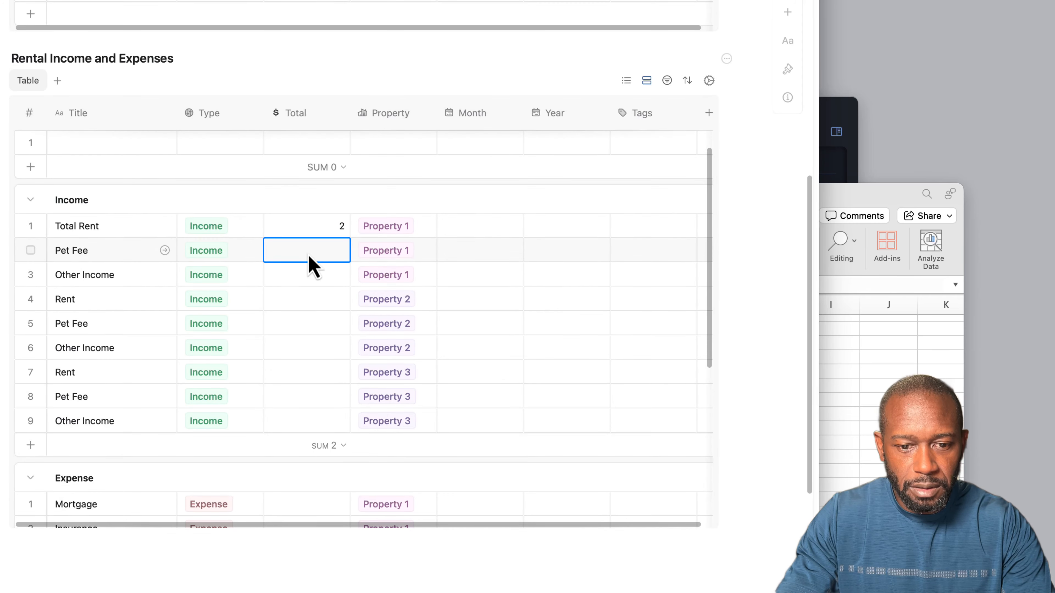
pyautogui.click(308, 252)
pyautogui.write('3')
pyautogui.press('Return')
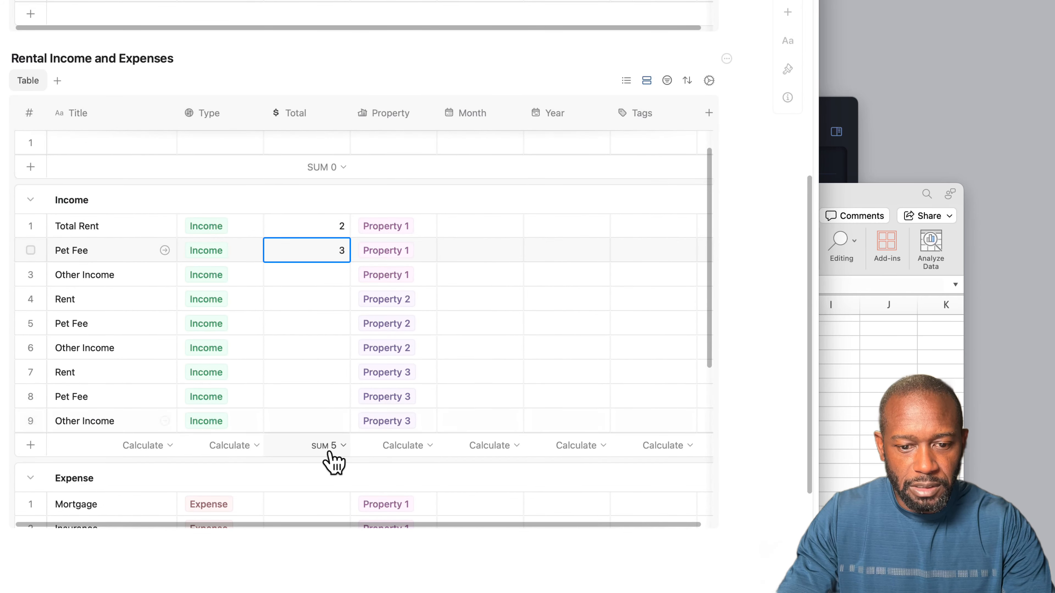
# Step: Enter 6 as the Total for both the Mortgage and Insurance rows of Property 1 in the Expense group
pyautogui.scroll(-2, 339, 462)
pyautogui.scroll(-5, 338, 461)
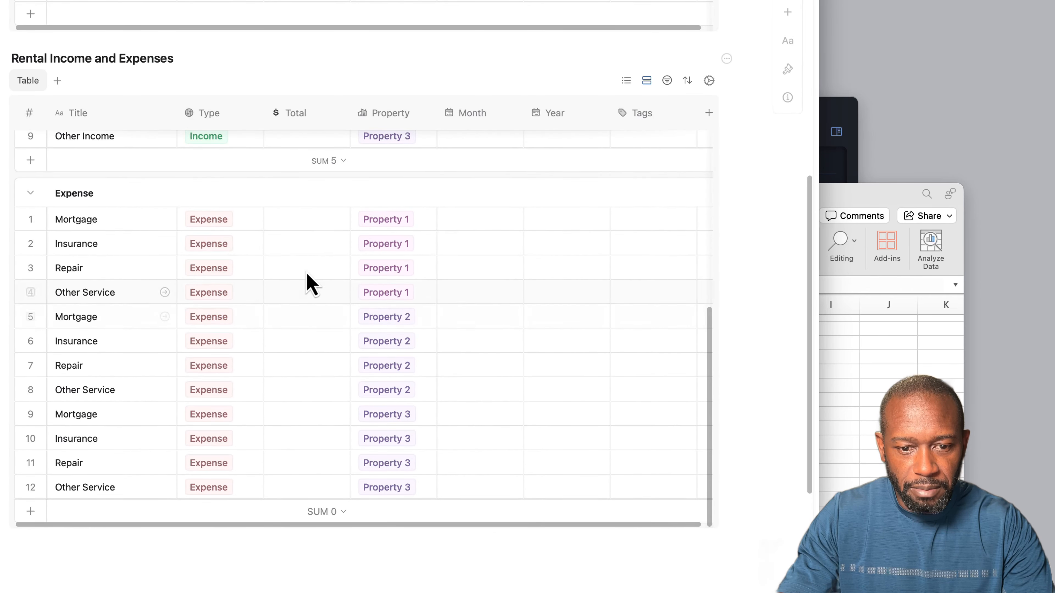
pyautogui.click(310, 220)
pyautogui.click(308, 219)
pyautogui.write('6')
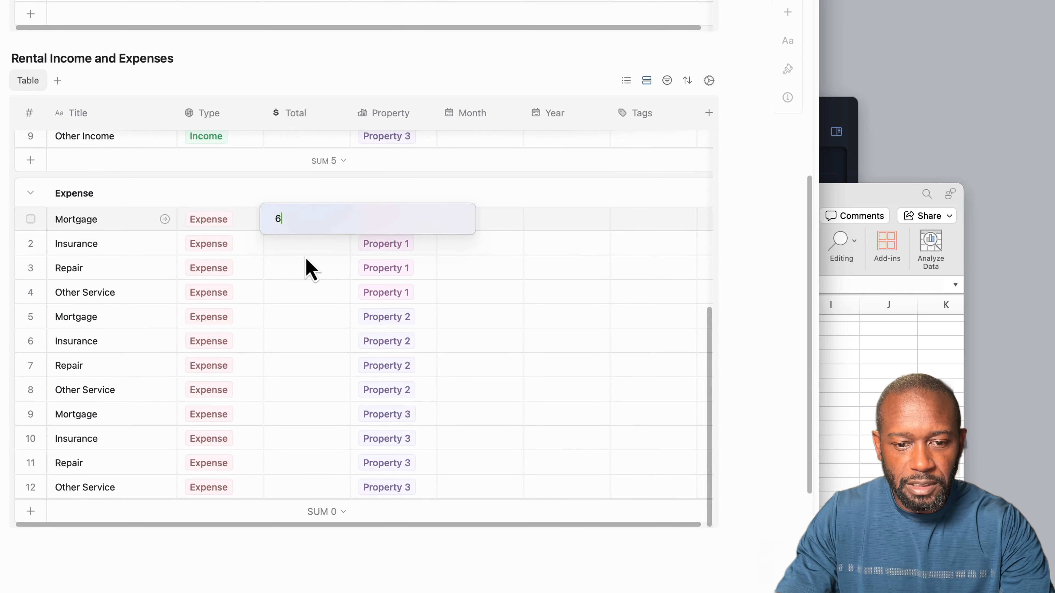
pyautogui.press('Return')
pyautogui.click(308, 246)
pyautogui.write('6')
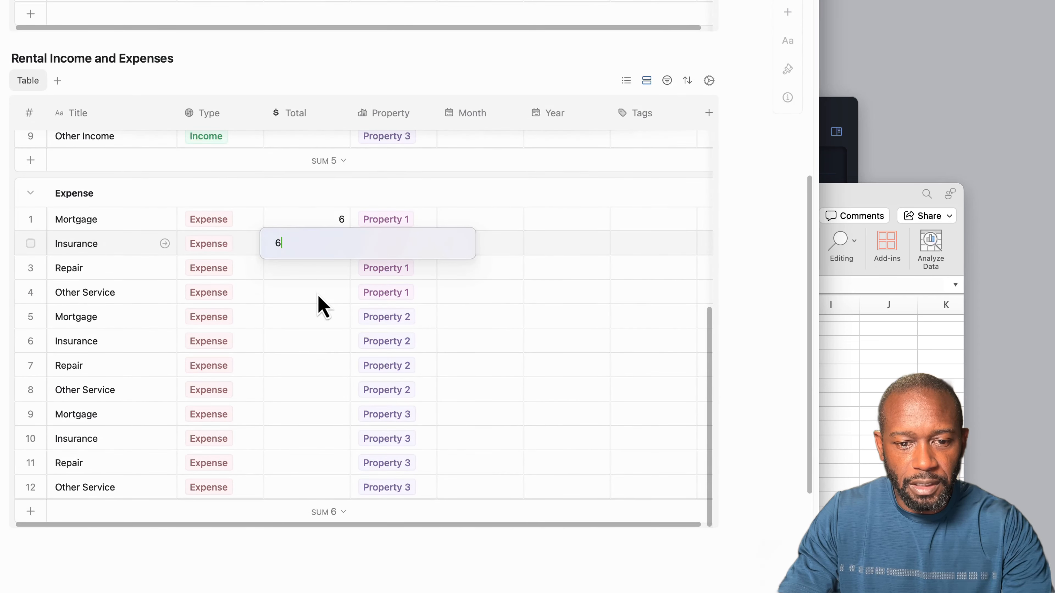
pyautogui.press('Return')
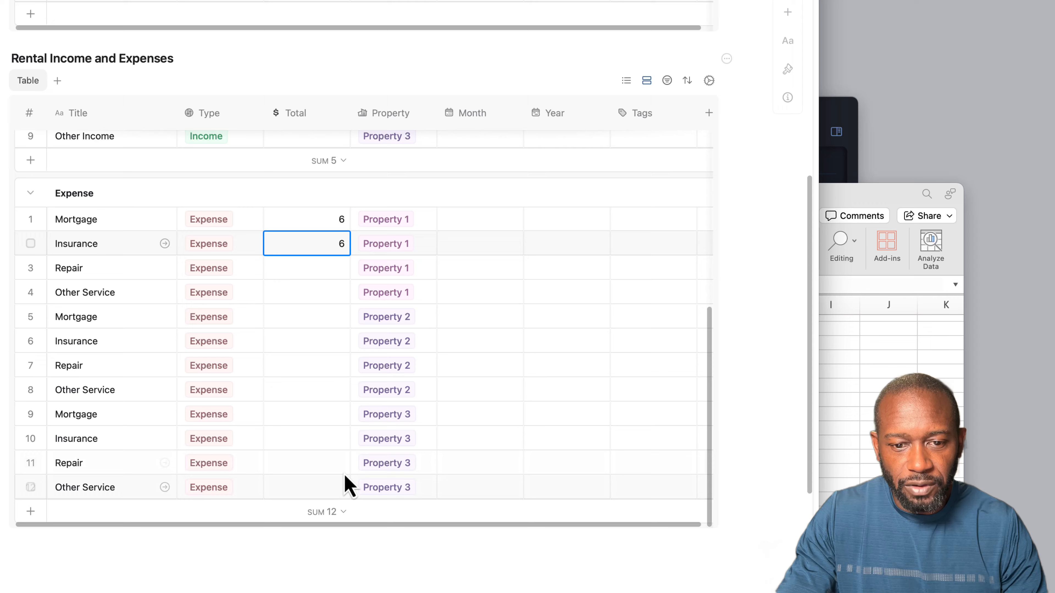
# Step: Change the grouping of the Rental Income and Expenses table to Property
pyautogui.scroll(3, 348, 483)
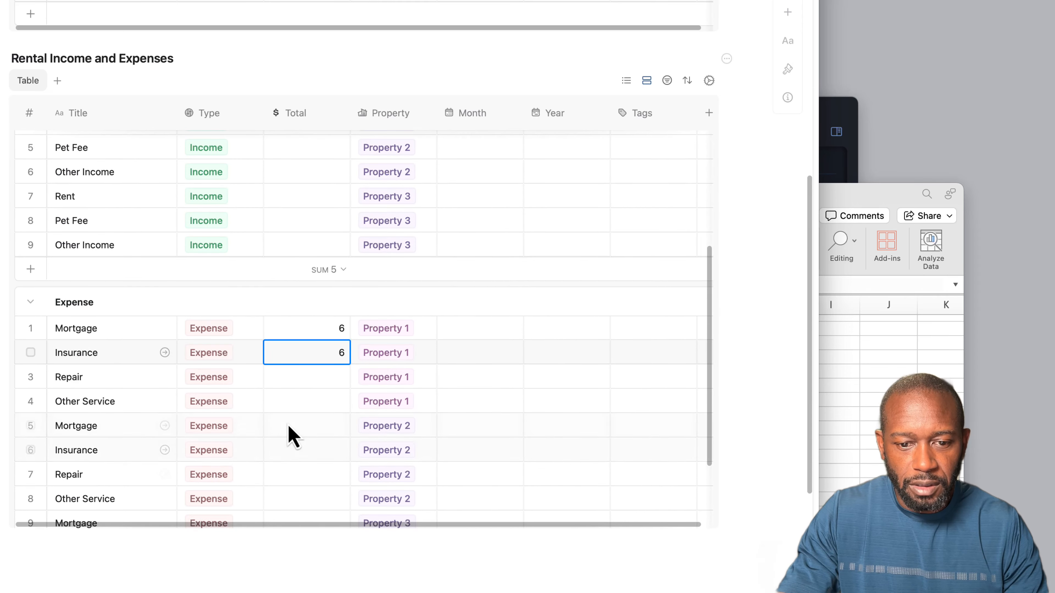
pyautogui.scroll(1, 289, 432)
pyautogui.scroll(5, 374, 374)
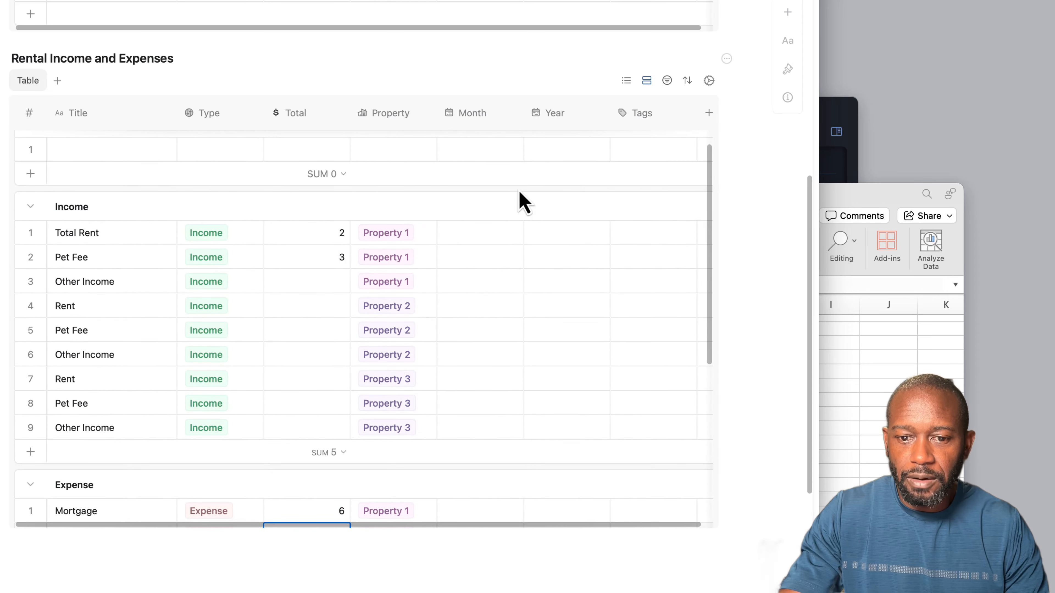
pyautogui.click(647, 81)
pyautogui.click(711, 145)
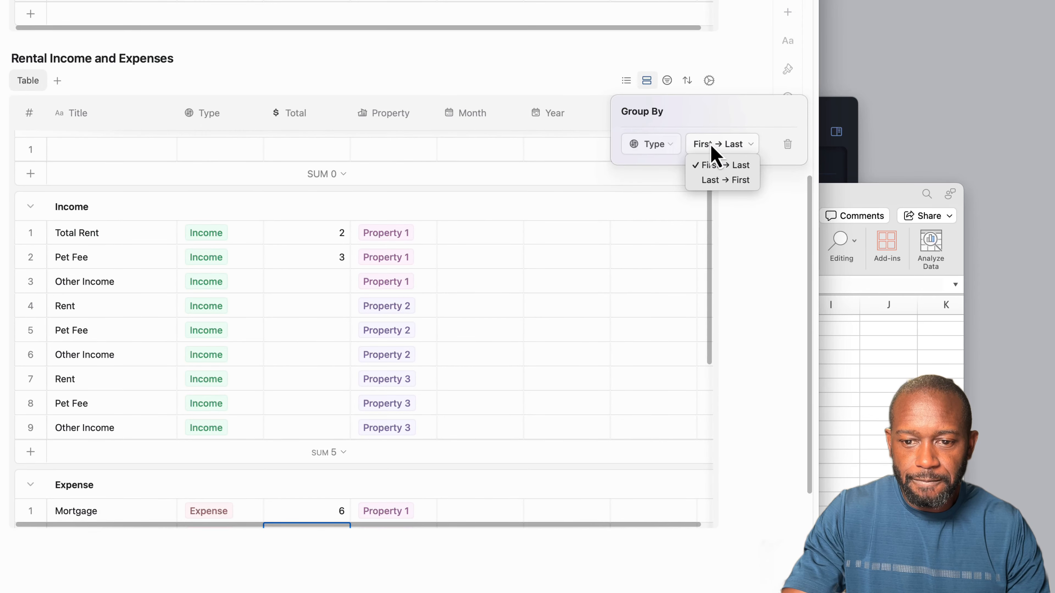
pyautogui.click(667, 146)
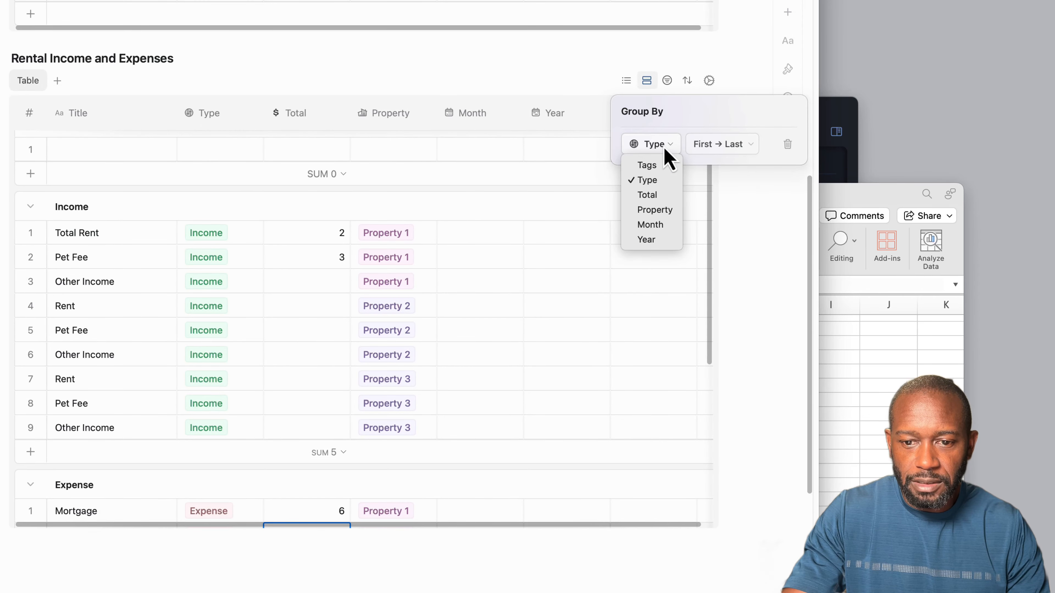
pyautogui.click(663, 211)
pyautogui.click(556, 91)
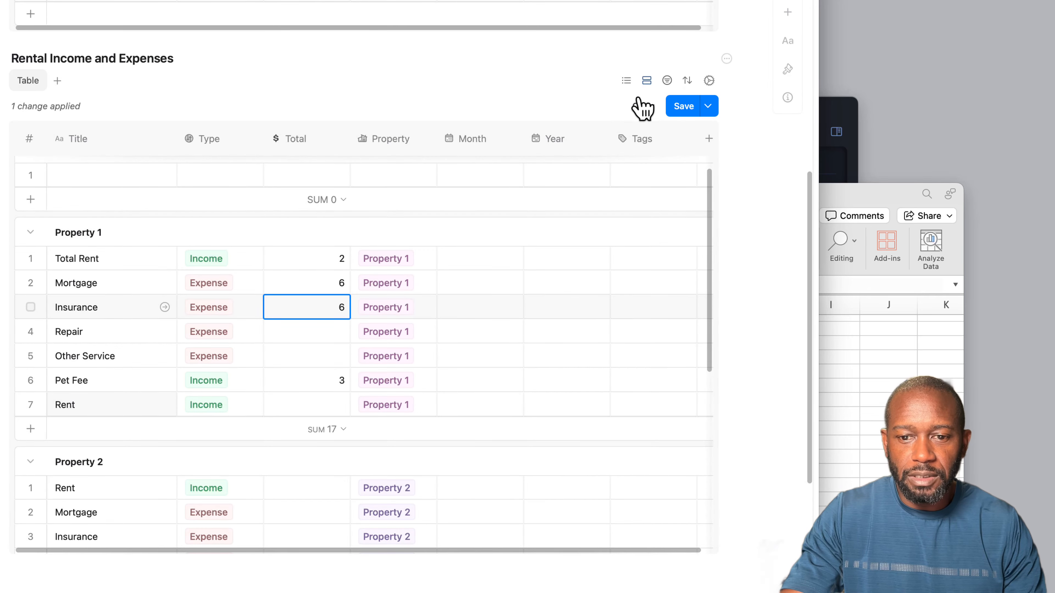
pyautogui.click(693, 108)
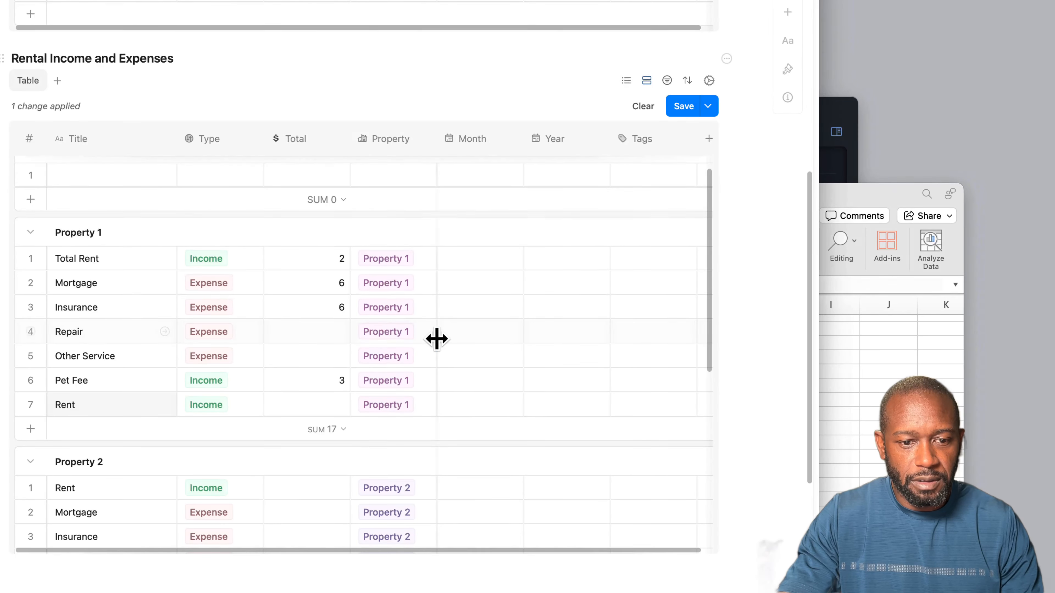
# Step: Delete the blank row in the None group and save the view grouped by Property
pyautogui.scroll(-3, 436, 339)
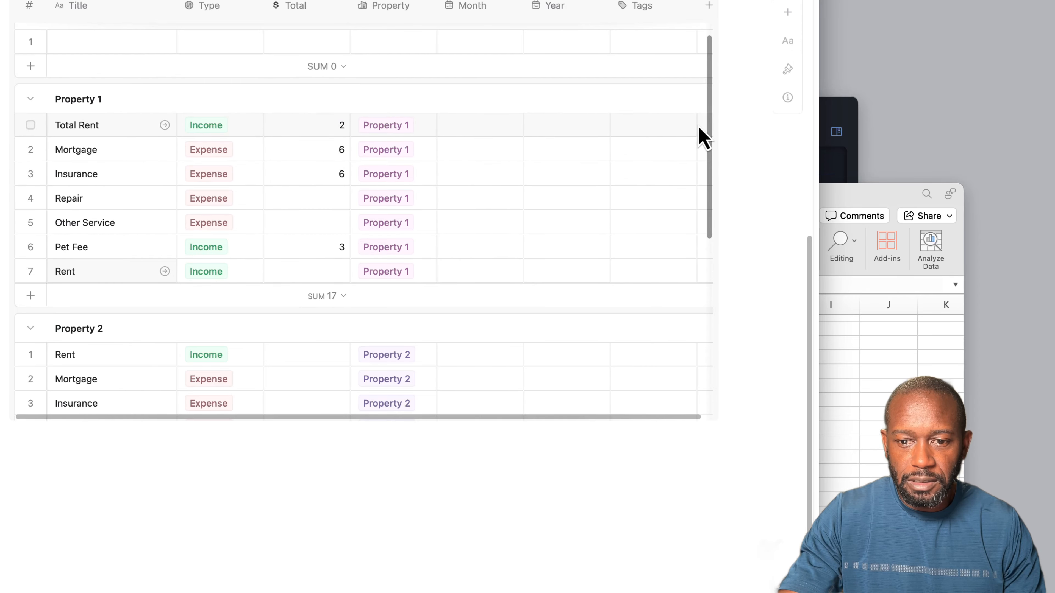
pyautogui.moveTo(710, 120); pyautogui.dragTo(730, 71)
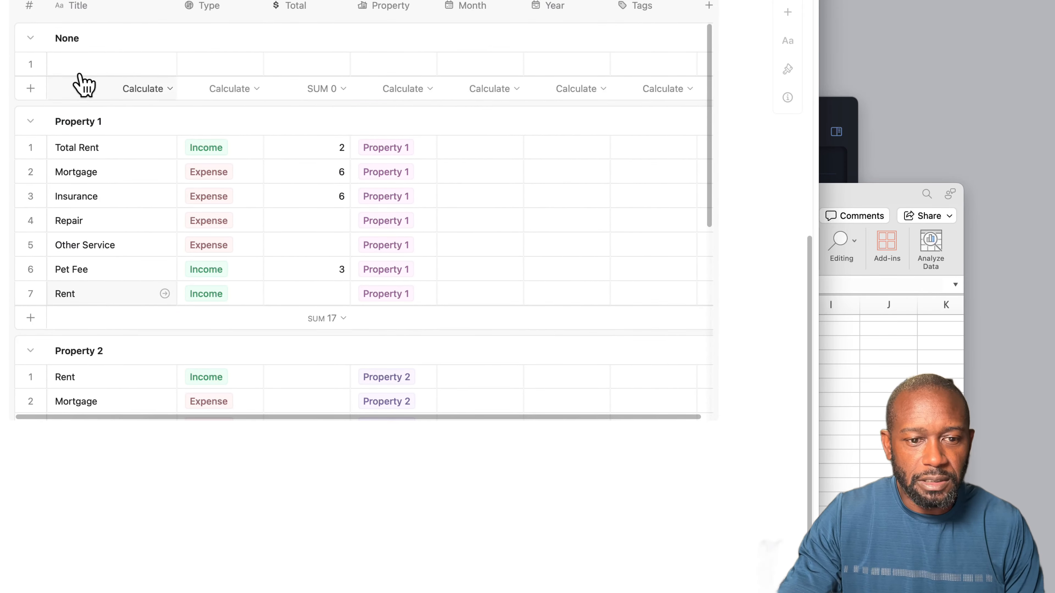
pyautogui.click(30, 64)
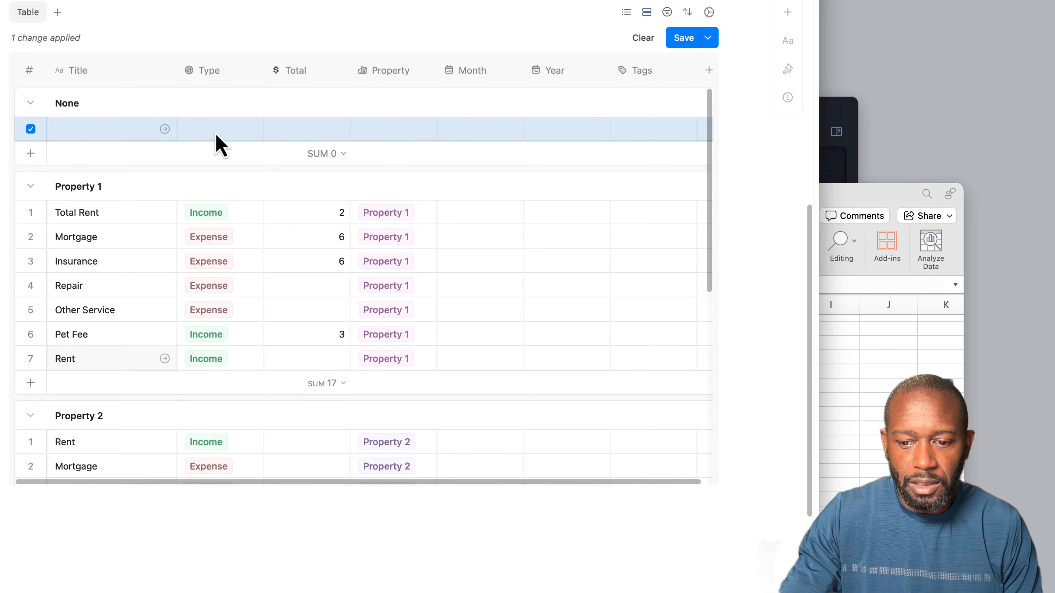
pyautogui.press('Delete')
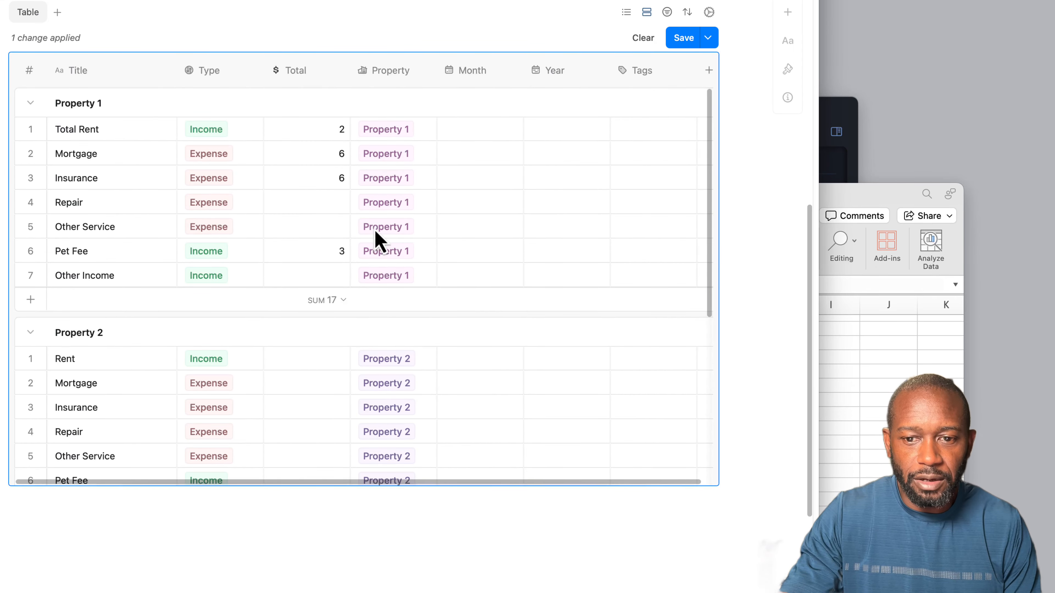
pyautogui.click(682, 38)
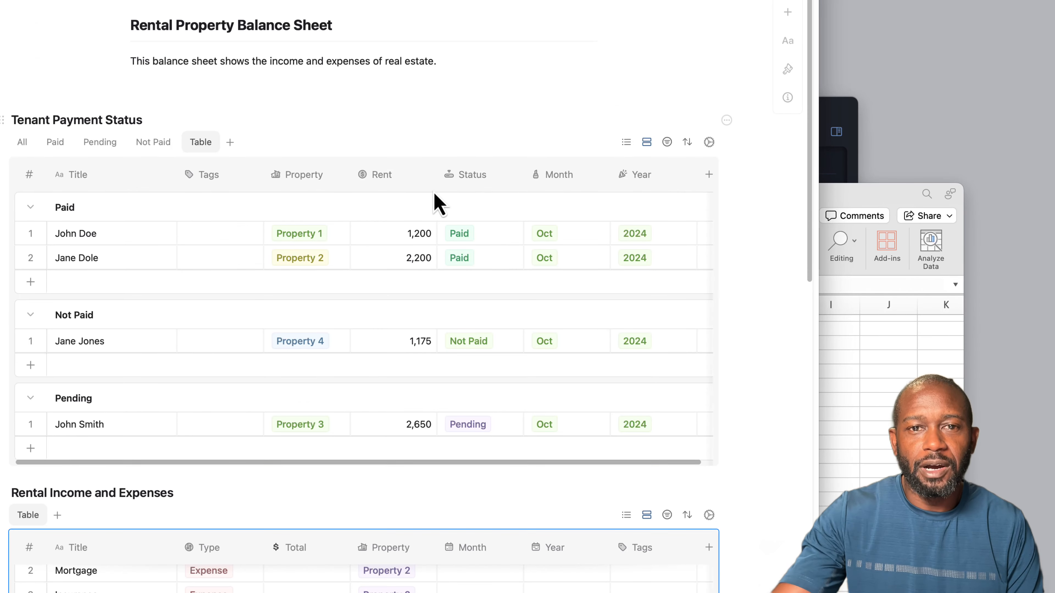